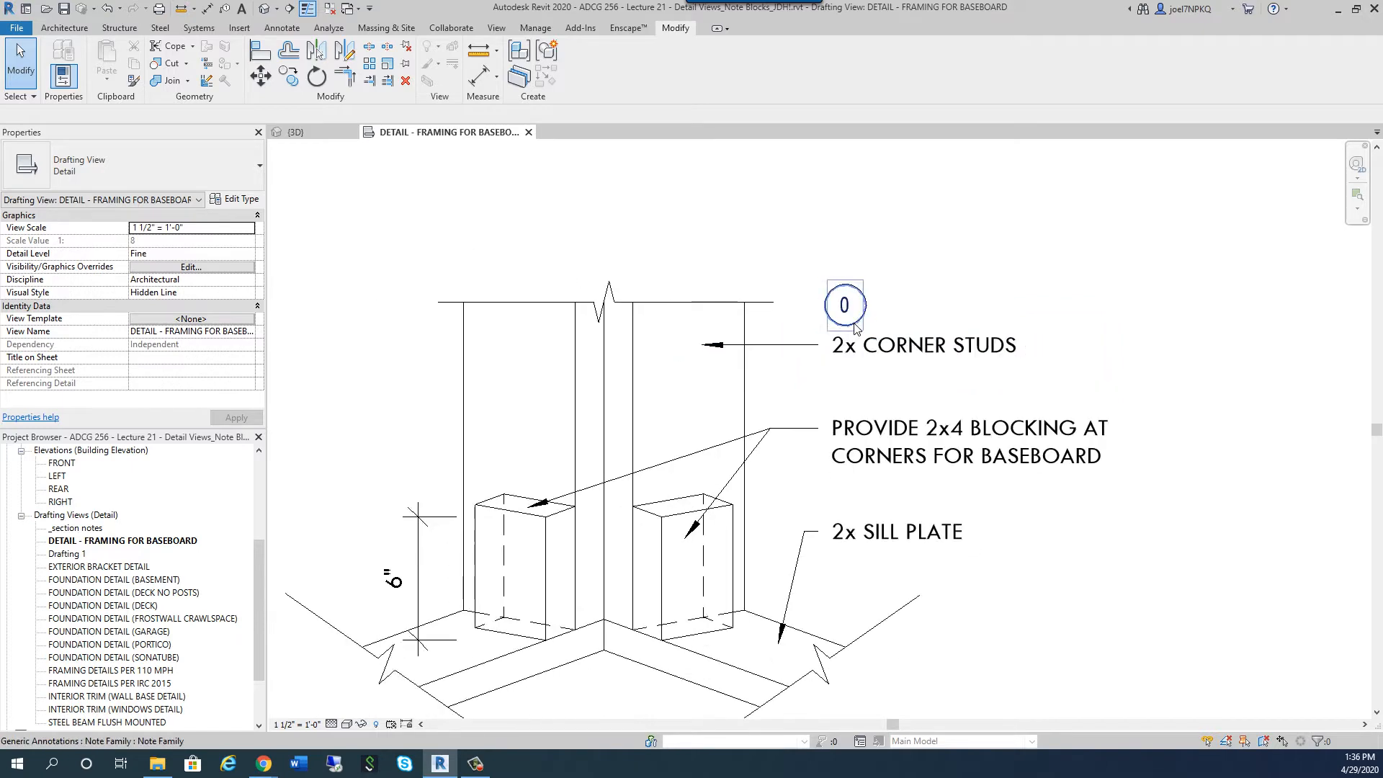
Set the note number of the circular symbol above the 2x CORNER STUDS note to 1.
middle_click_drag(982, 611, 968, 520)
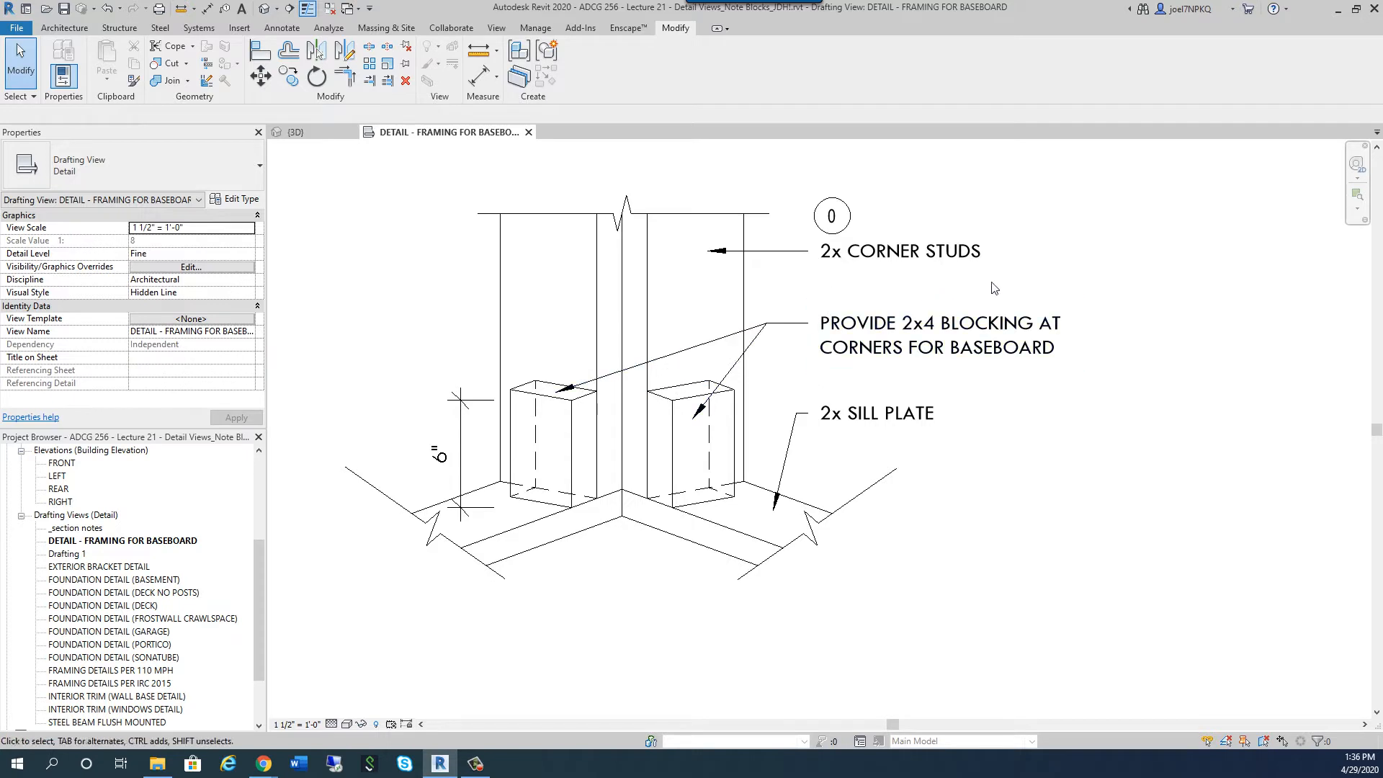
scroll(1046, 277, "up", 1)
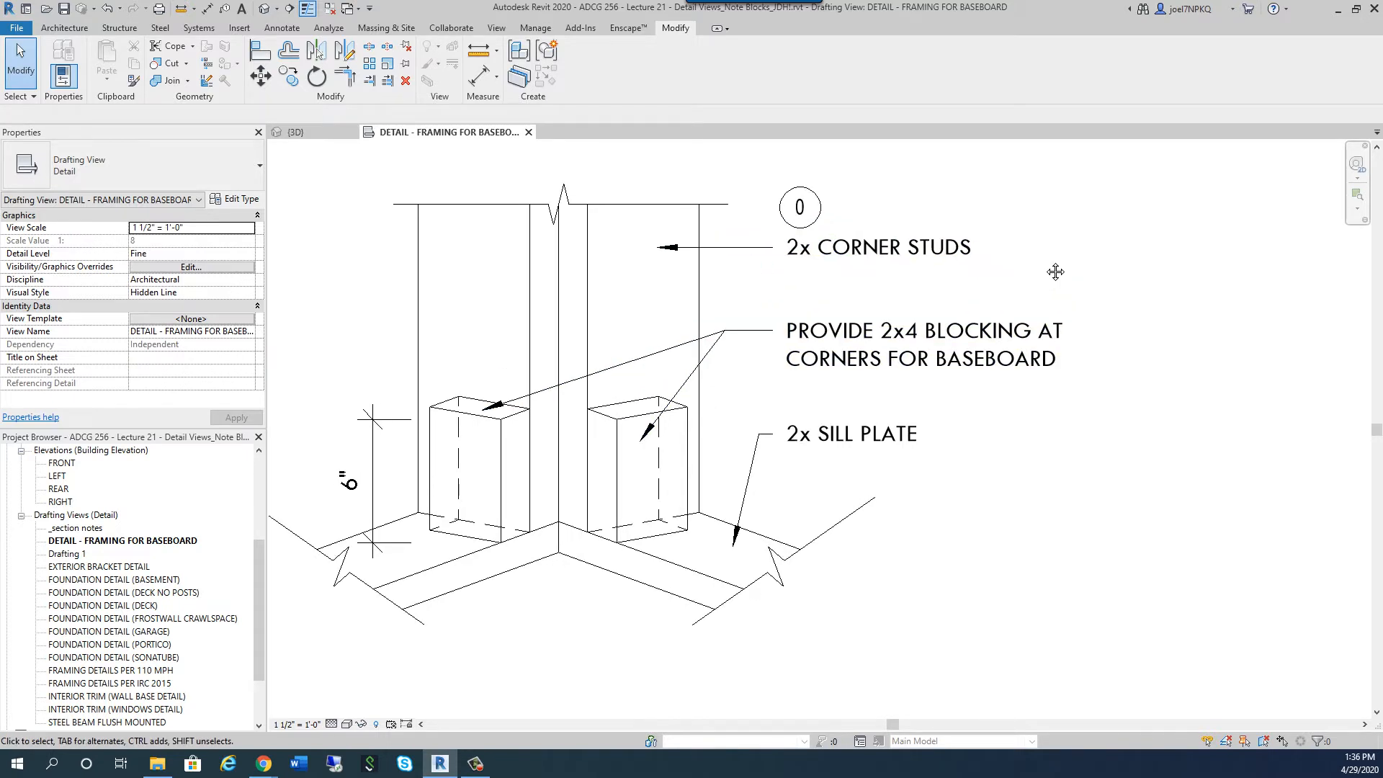
middle_click_drag(1055, 271, 1089, 306)
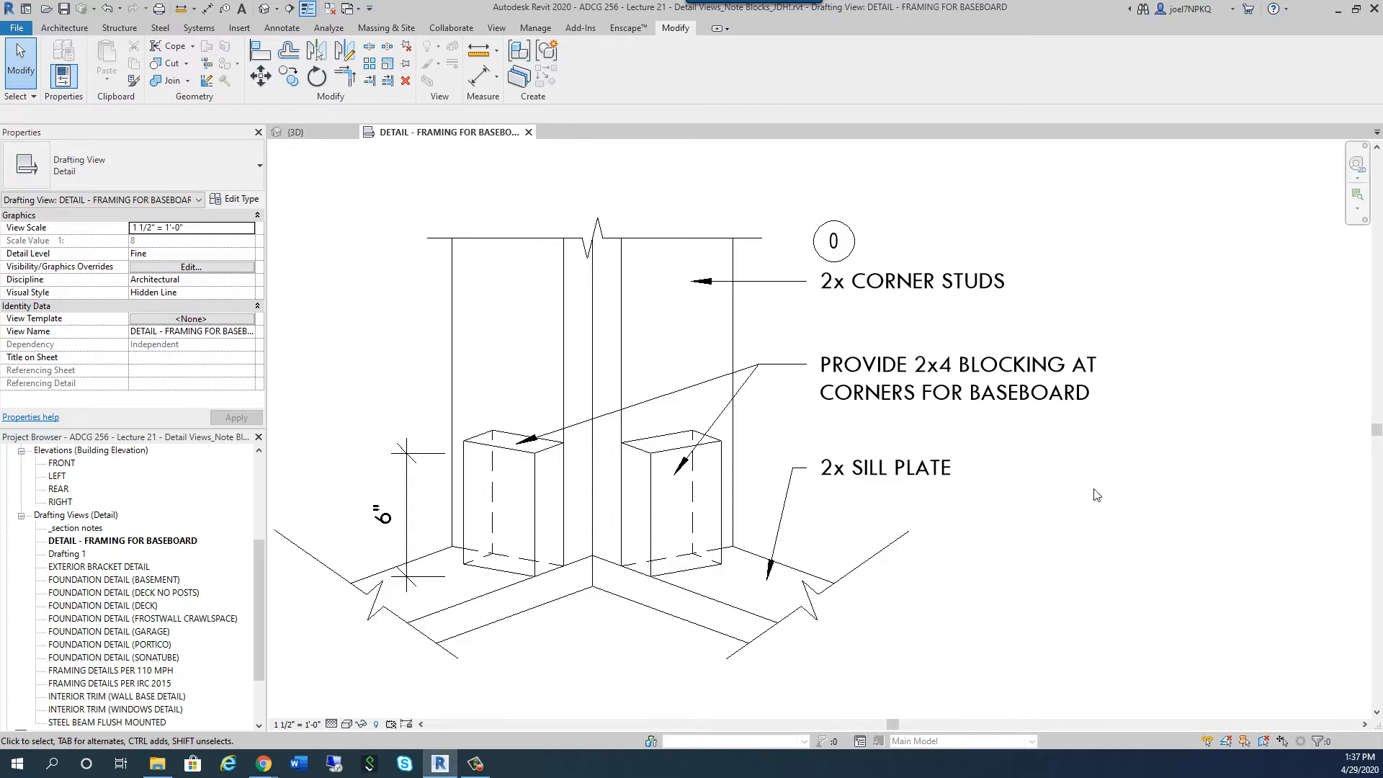
scroll(1096, 494, "up", 1)
left_click(801, 208)
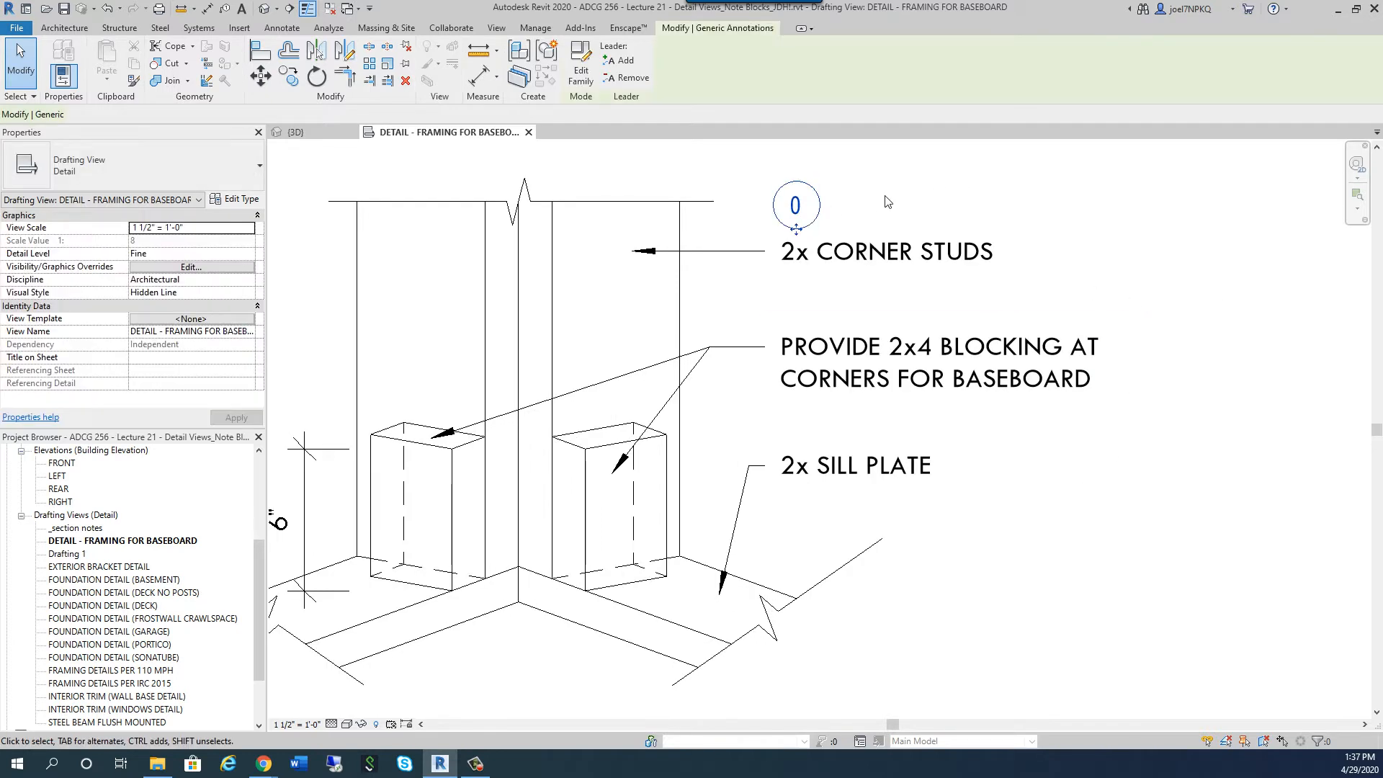
type("1")
key("Return")
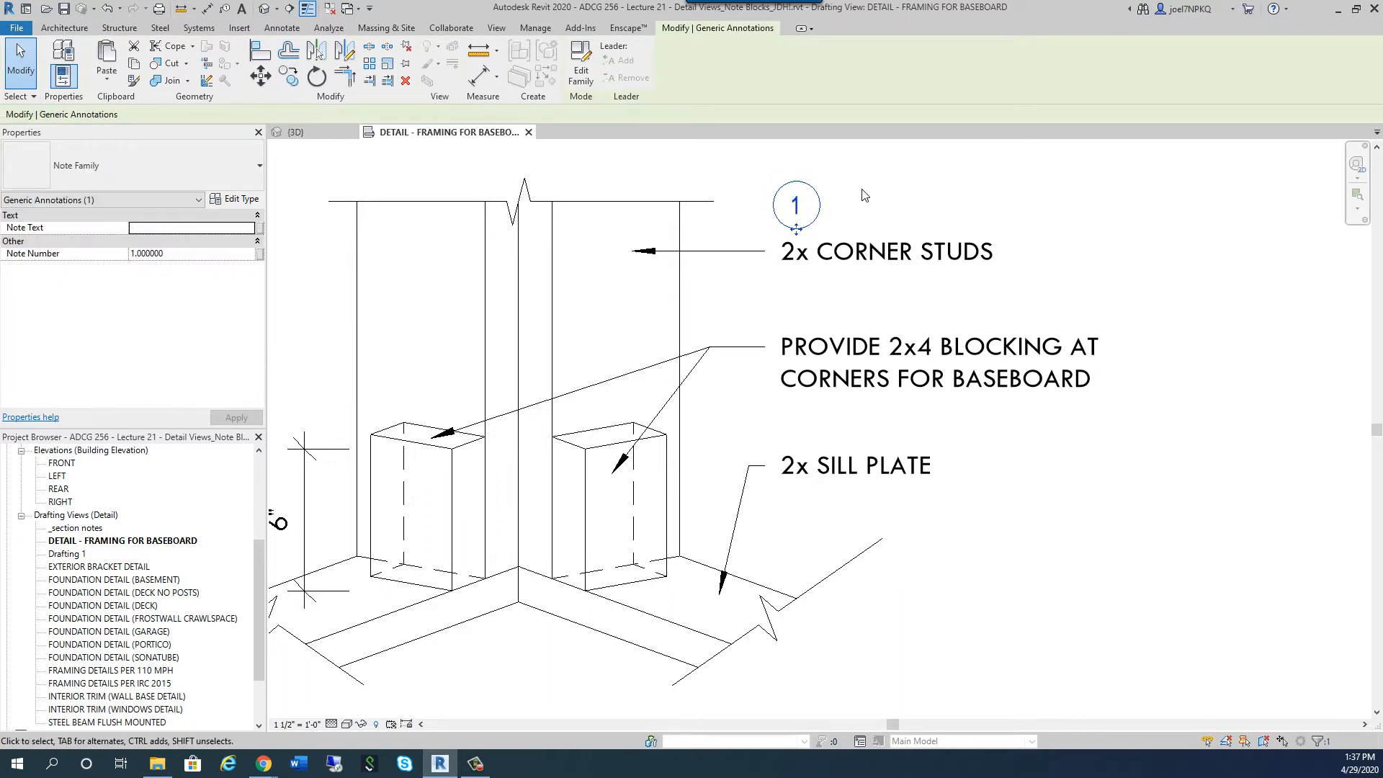
left_click(864, 195)
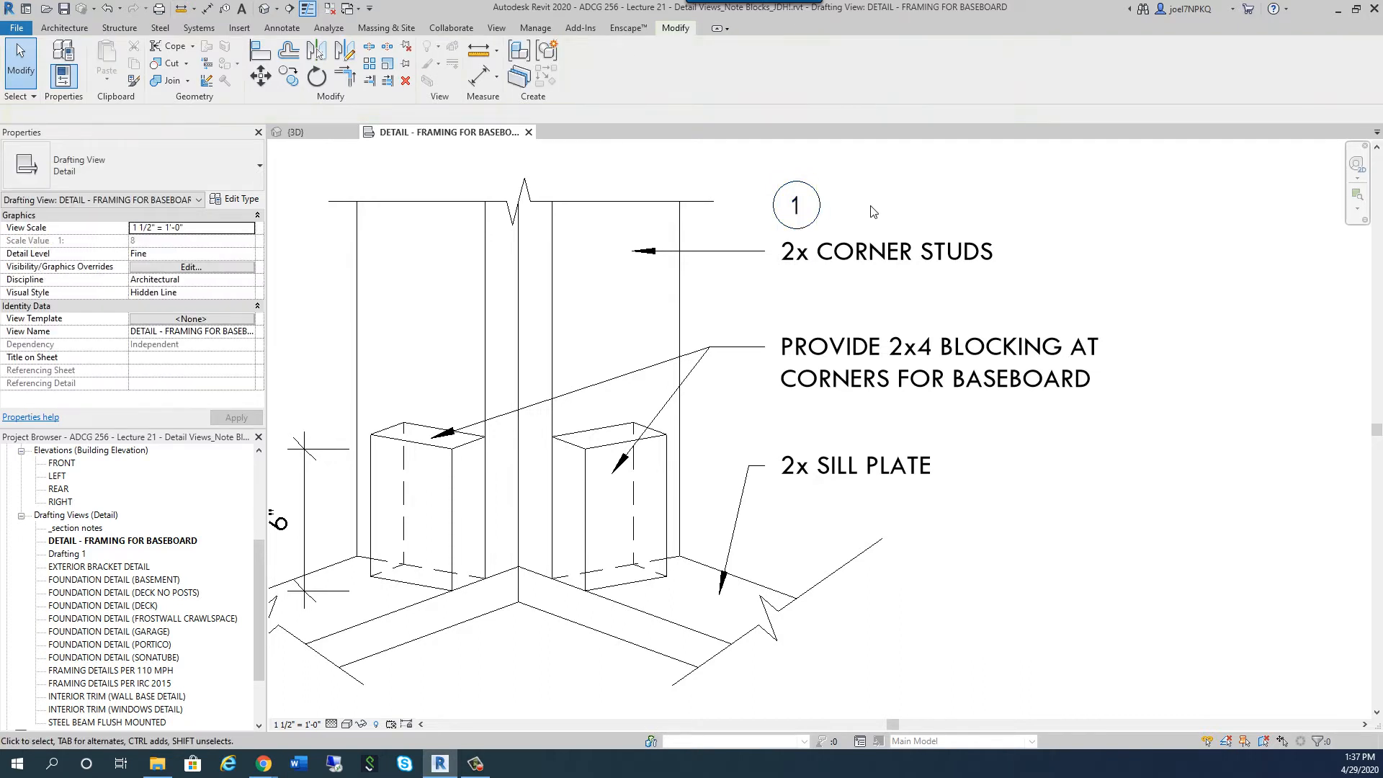
Place two more matching note symbols, one above the 2x4 blocking note and one above the 2x SILL PLATE note.
left_click(816, 191)
left_click(550, 78)
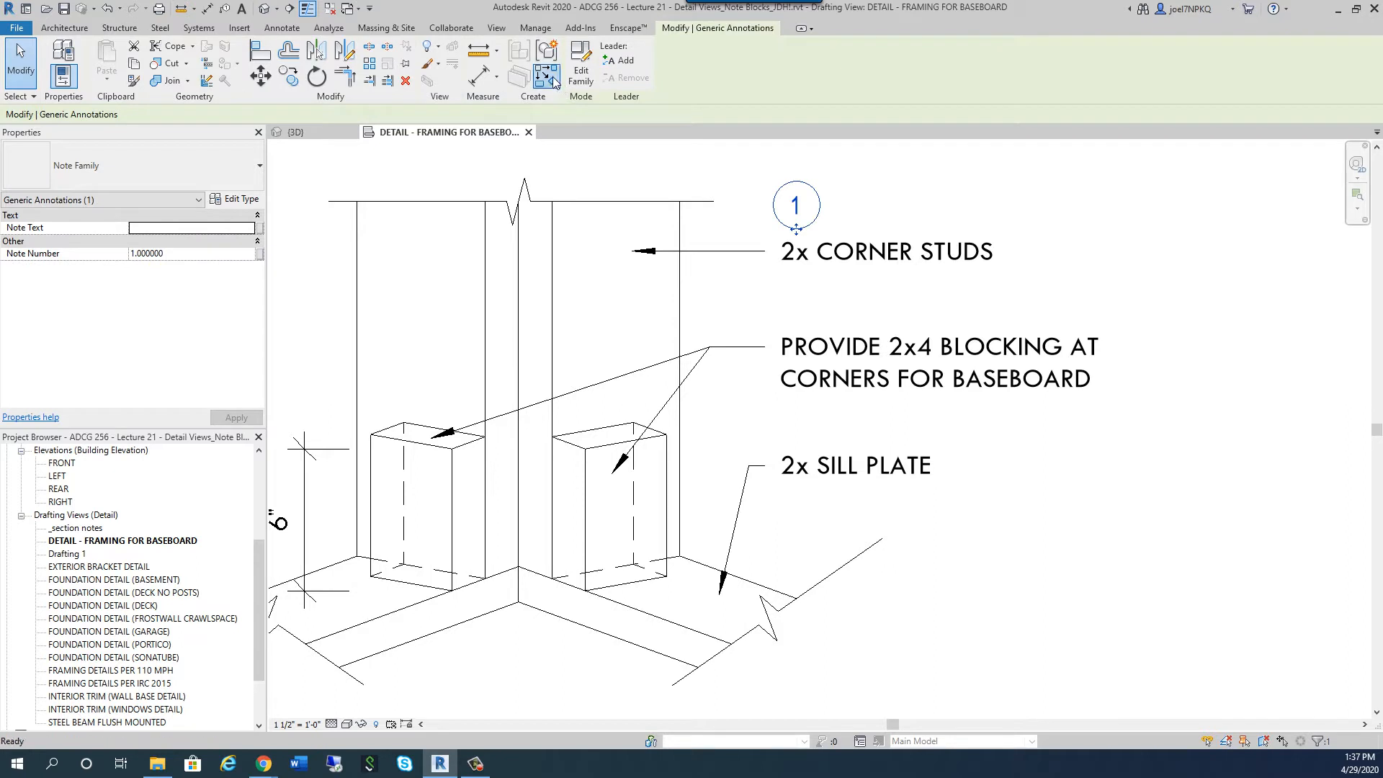
left_click(806, 310)
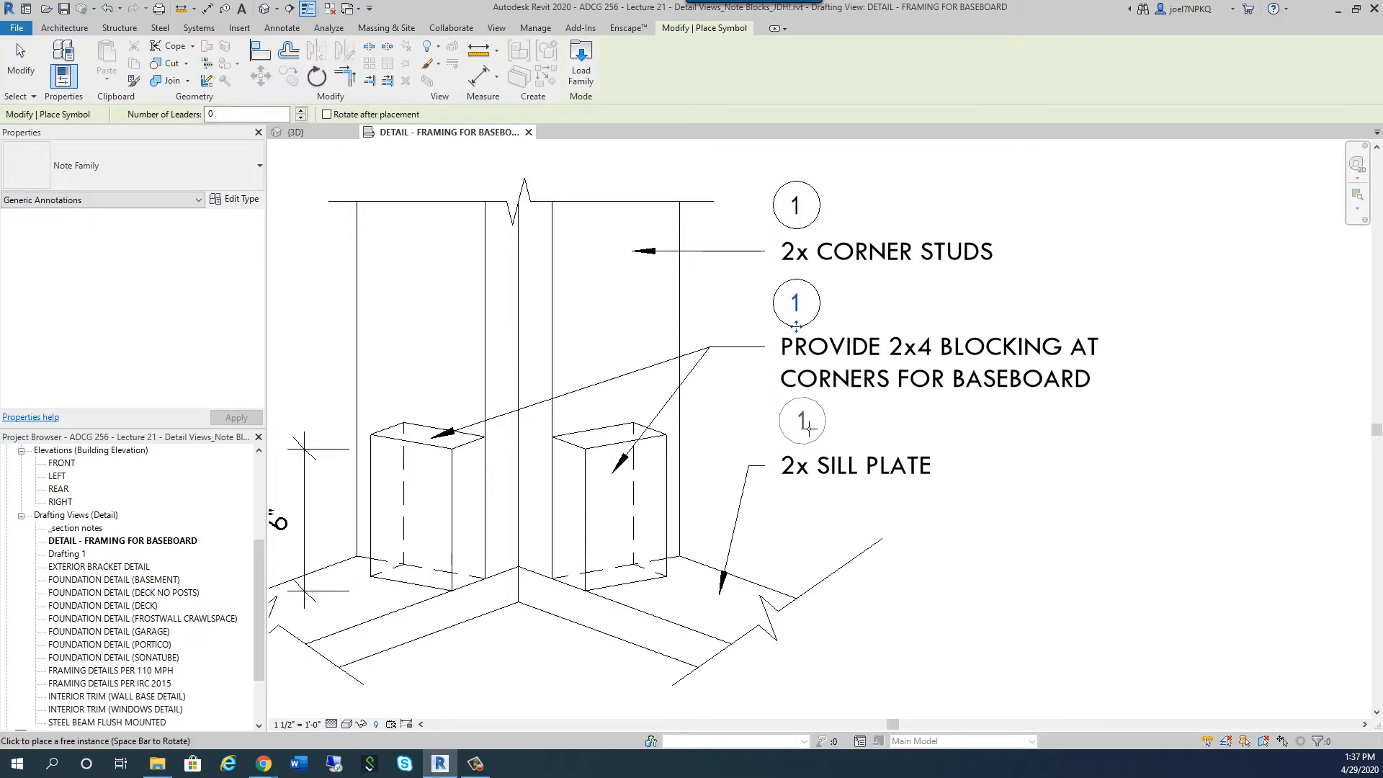
left_click(796, 423)
key("Escape")
Number the symbol above the blocking note 2 and the one above the sill plate note 3.
left_click(796, 303)
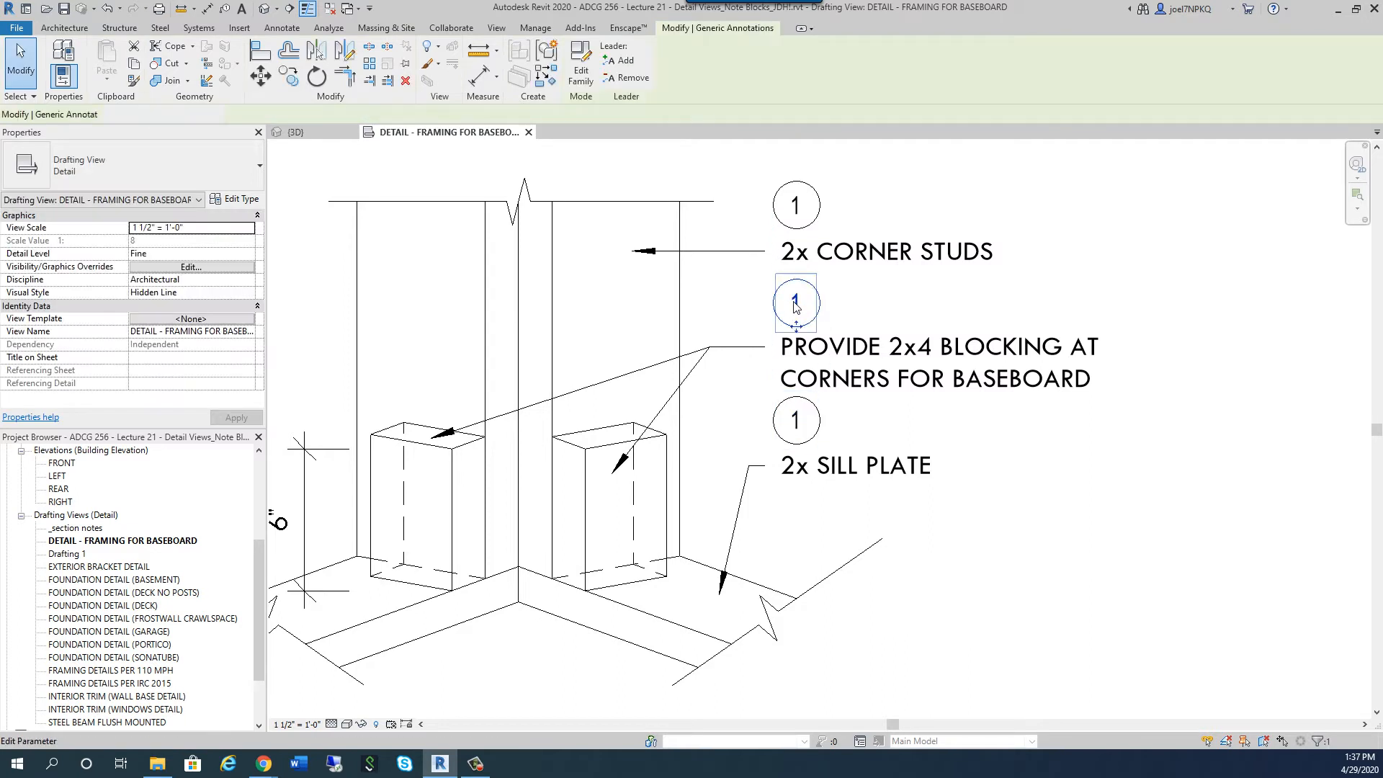
left_click(800, 303)
type("2")
key("Return")
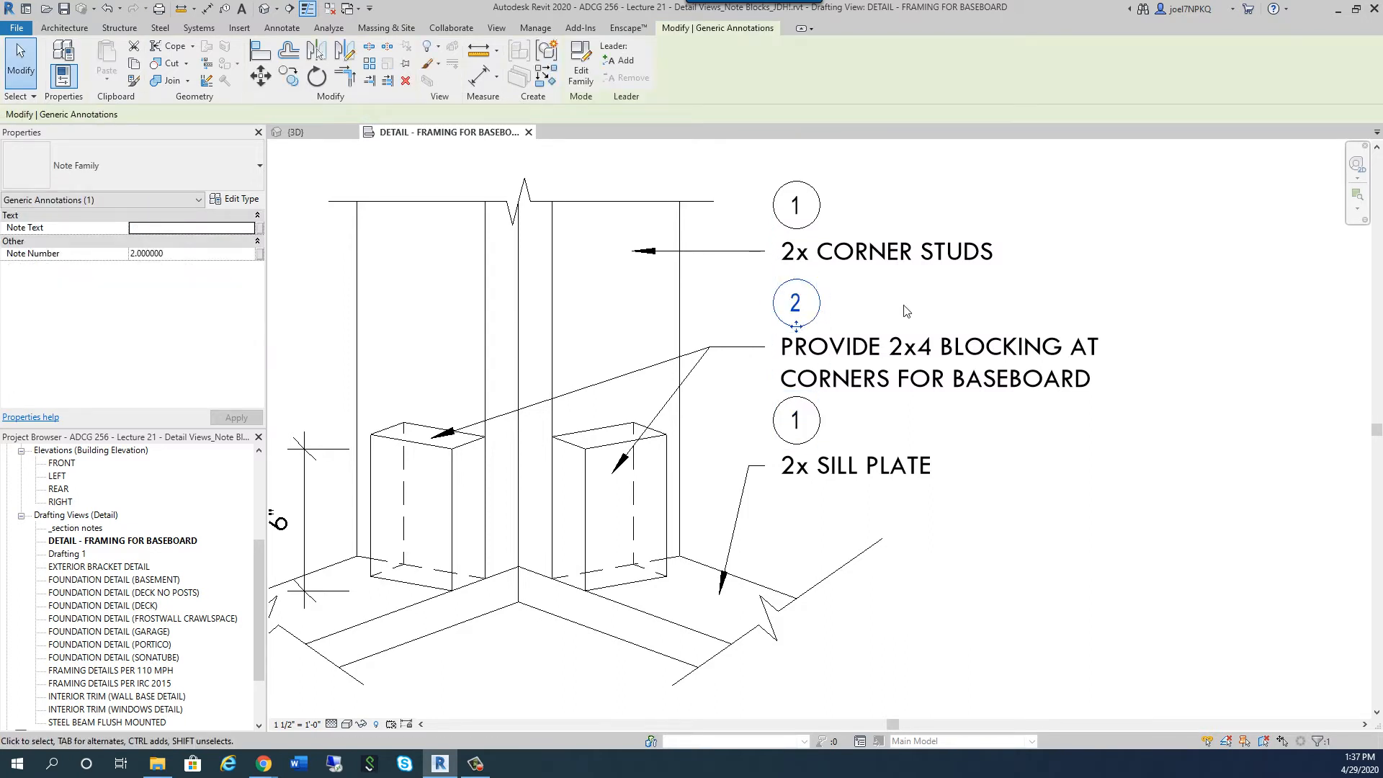
double_click(796, 422)
type("4")
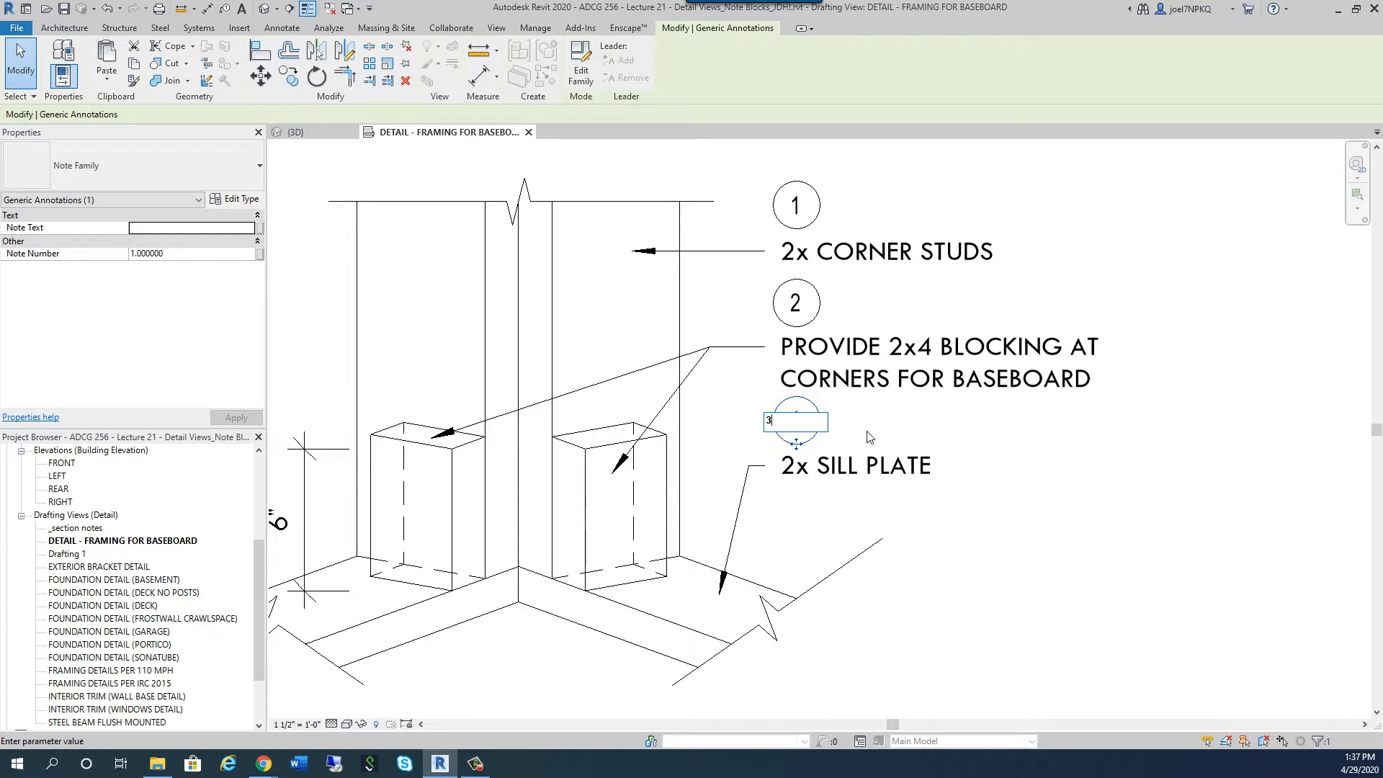
key("Return")
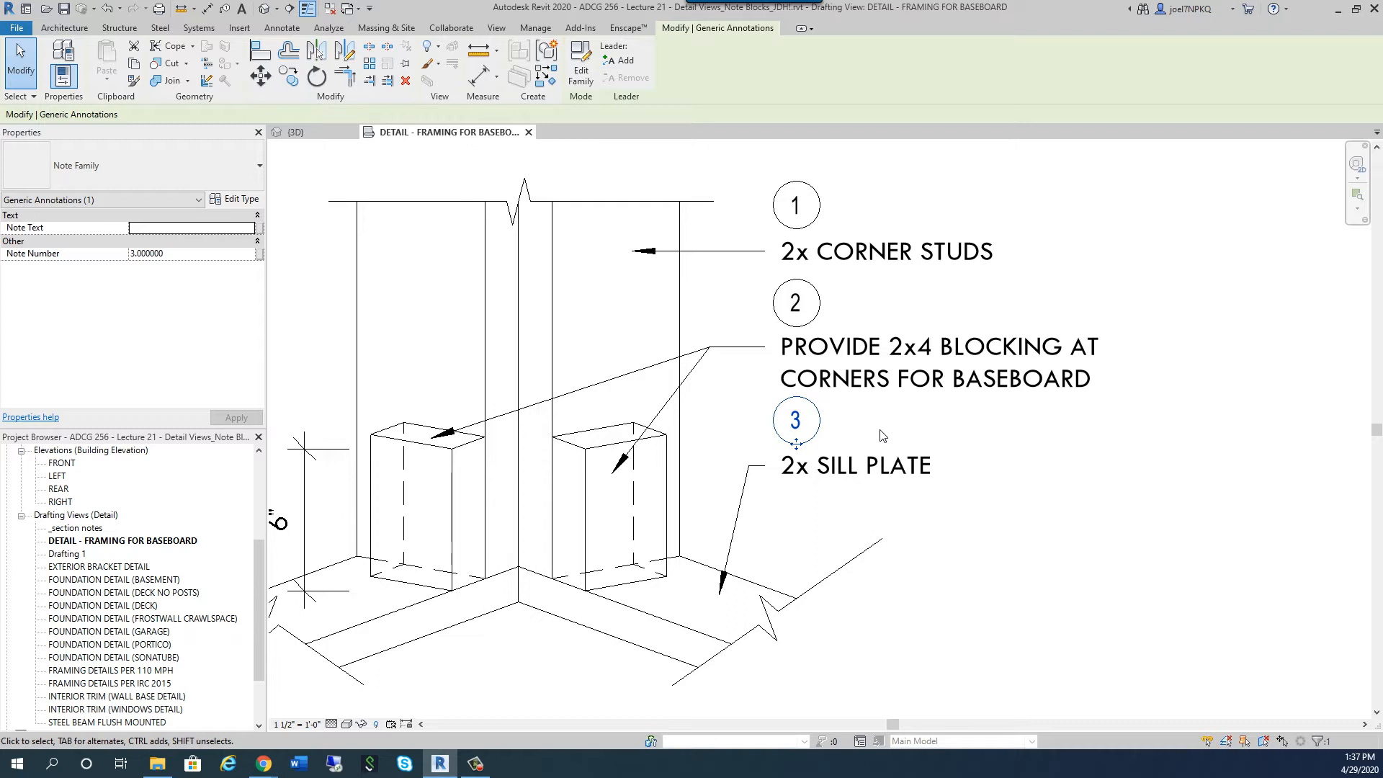
left_click(882, 436)
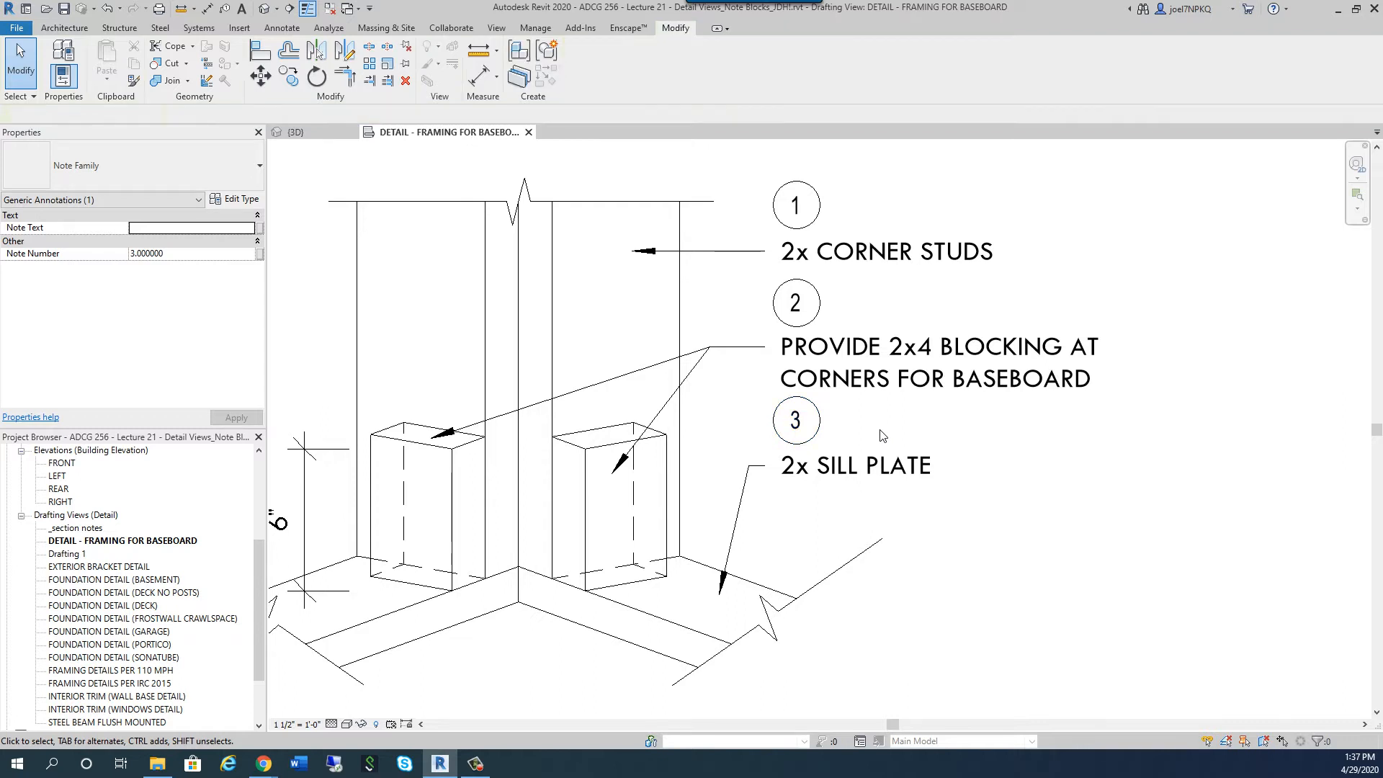
Add a leader to note symbol 1 with its elbow beside the circle and its end on the corner stud.
left_click(801, 212)
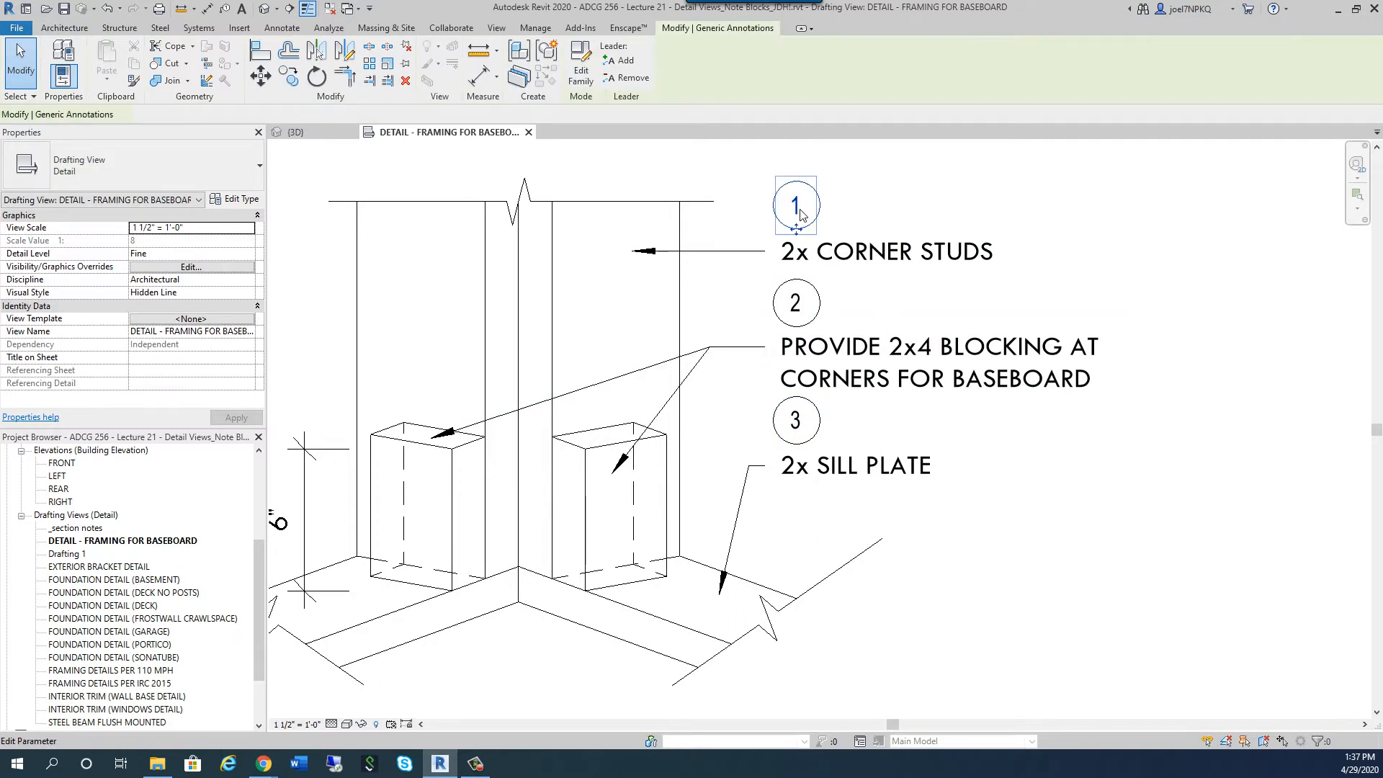
left_click(623, 62)
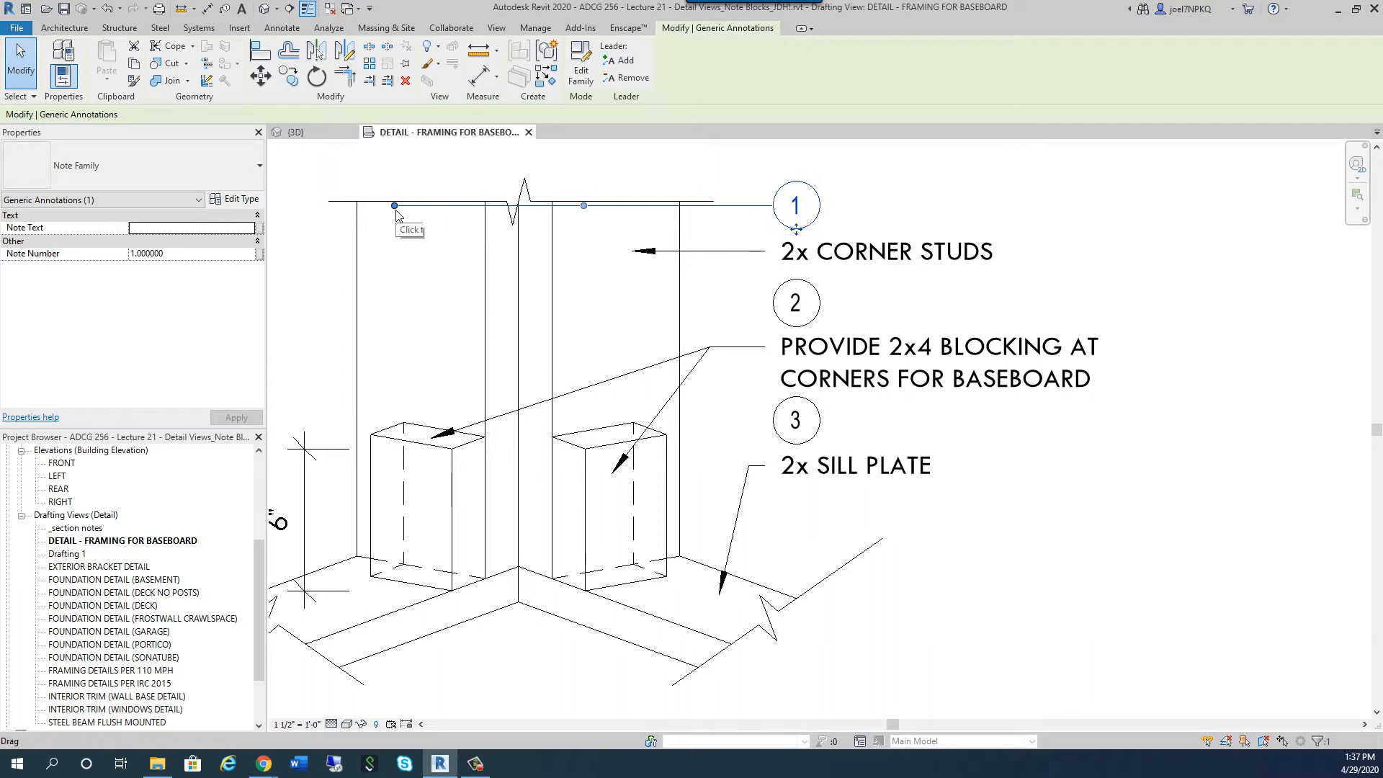
left_click_drag(395, 206, 735, 207)
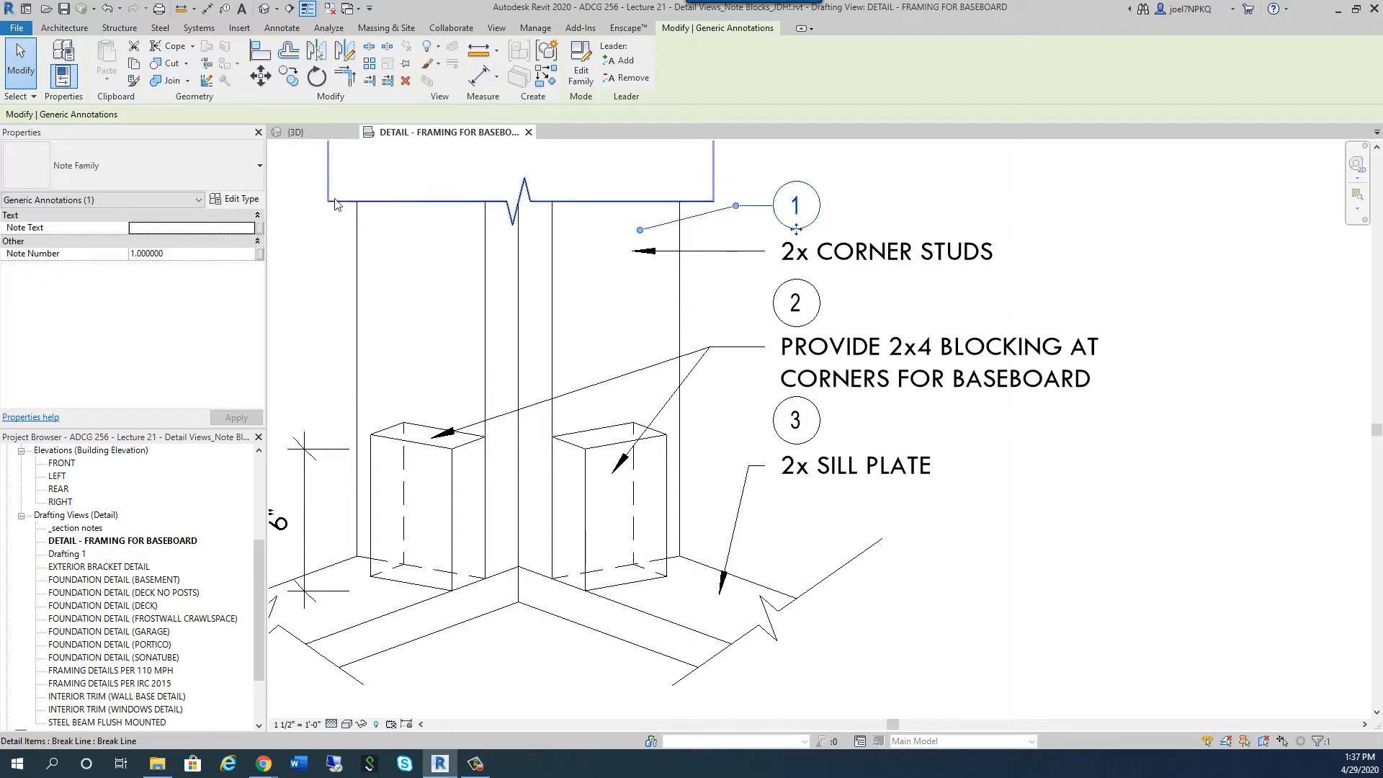
Set the Note Family type's leader arrowhead to Arrow Filled 20 Degree.
left_click(242, 199)
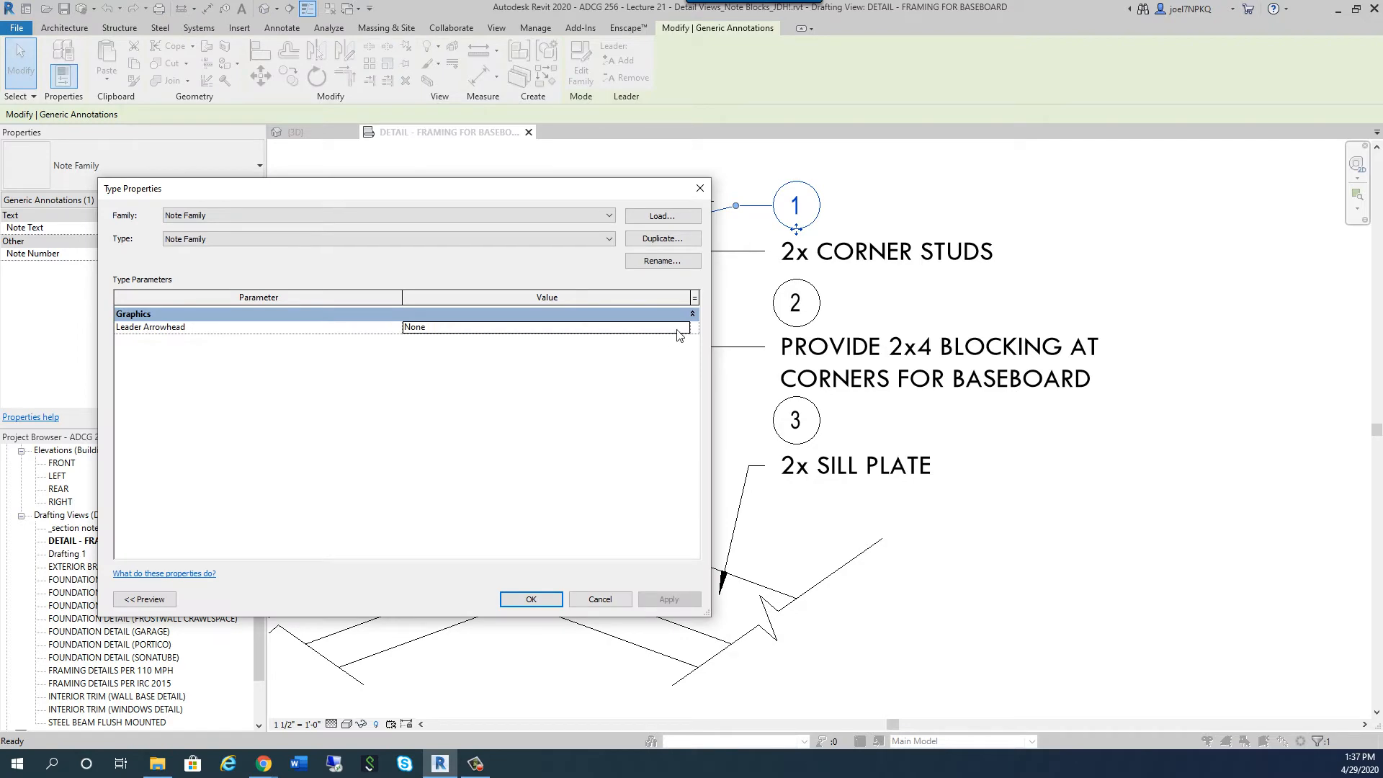
left_click(684, 328)
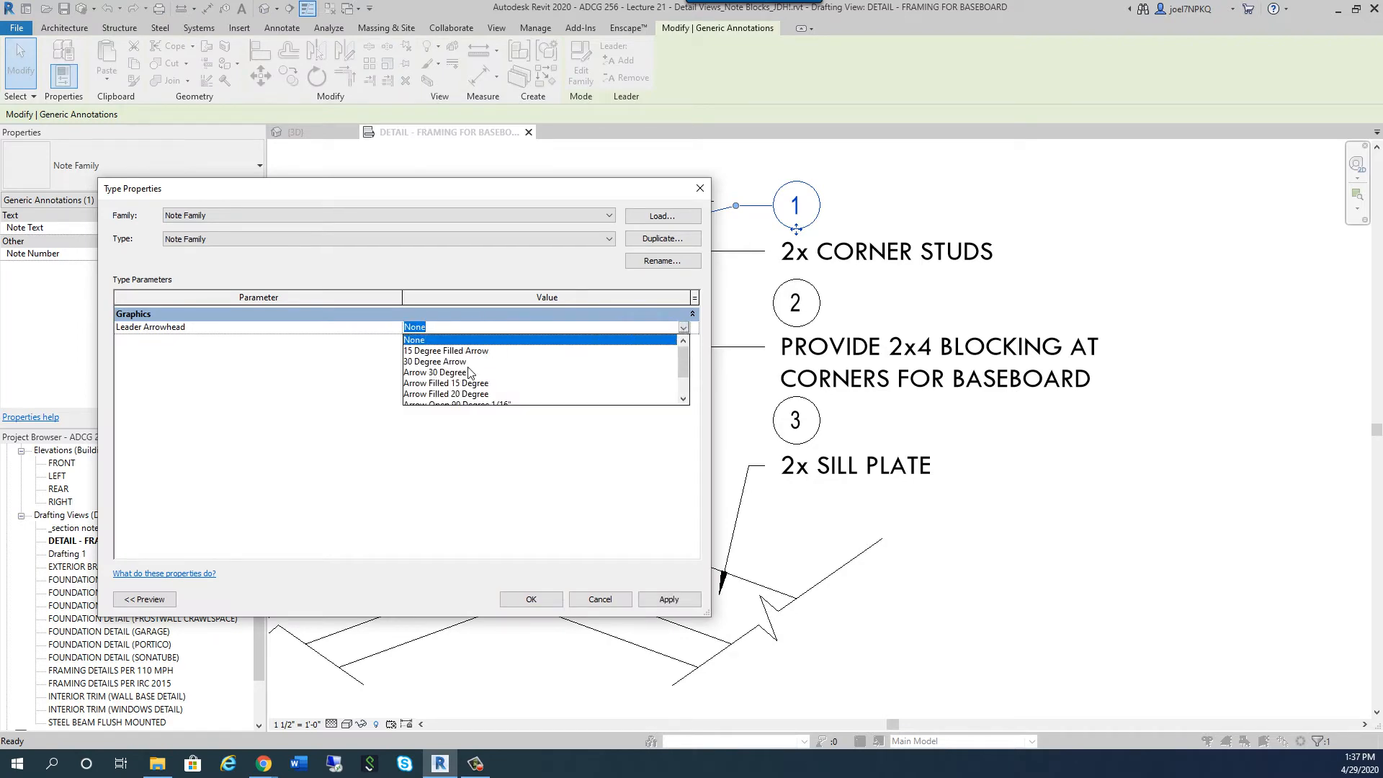
left_click(461, 394)
left_click(660, 601)
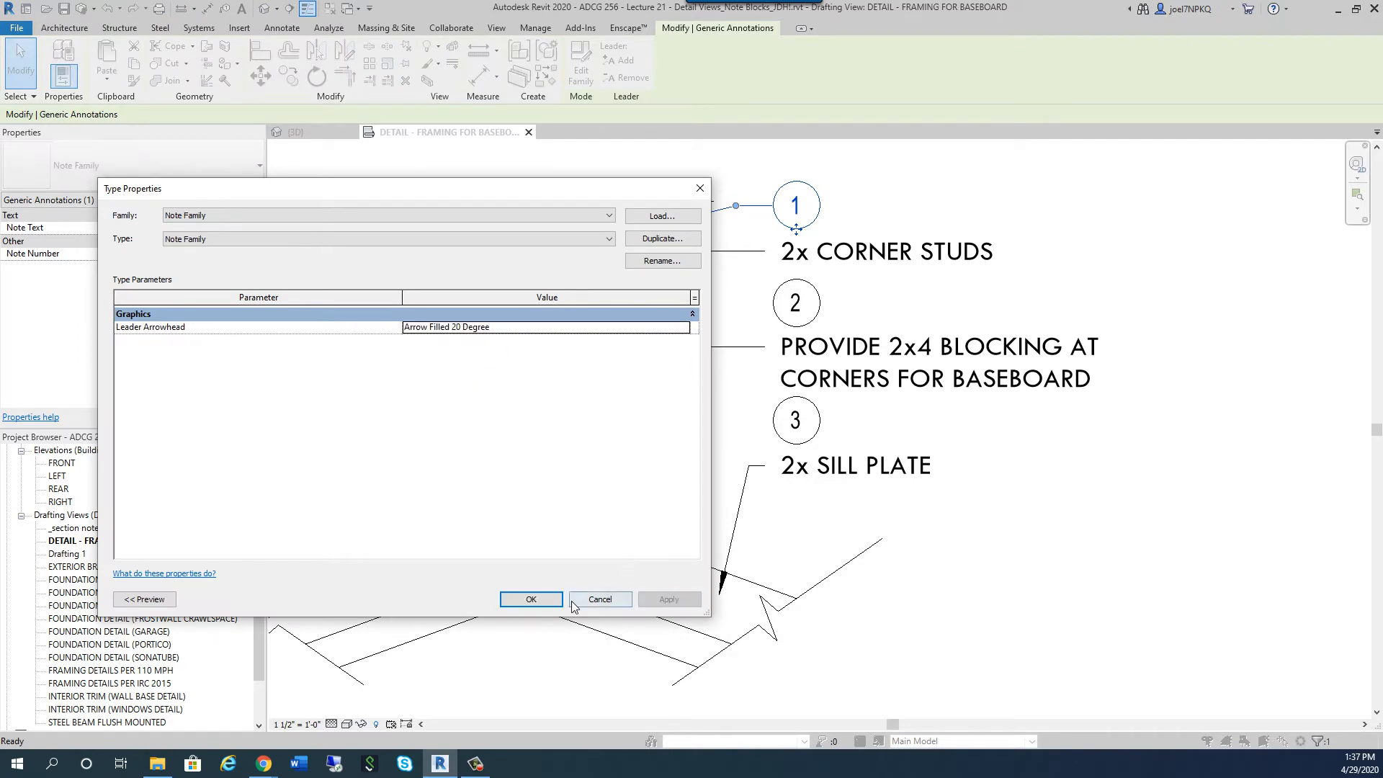
left_click(531, 599)
left_click(713, 314)
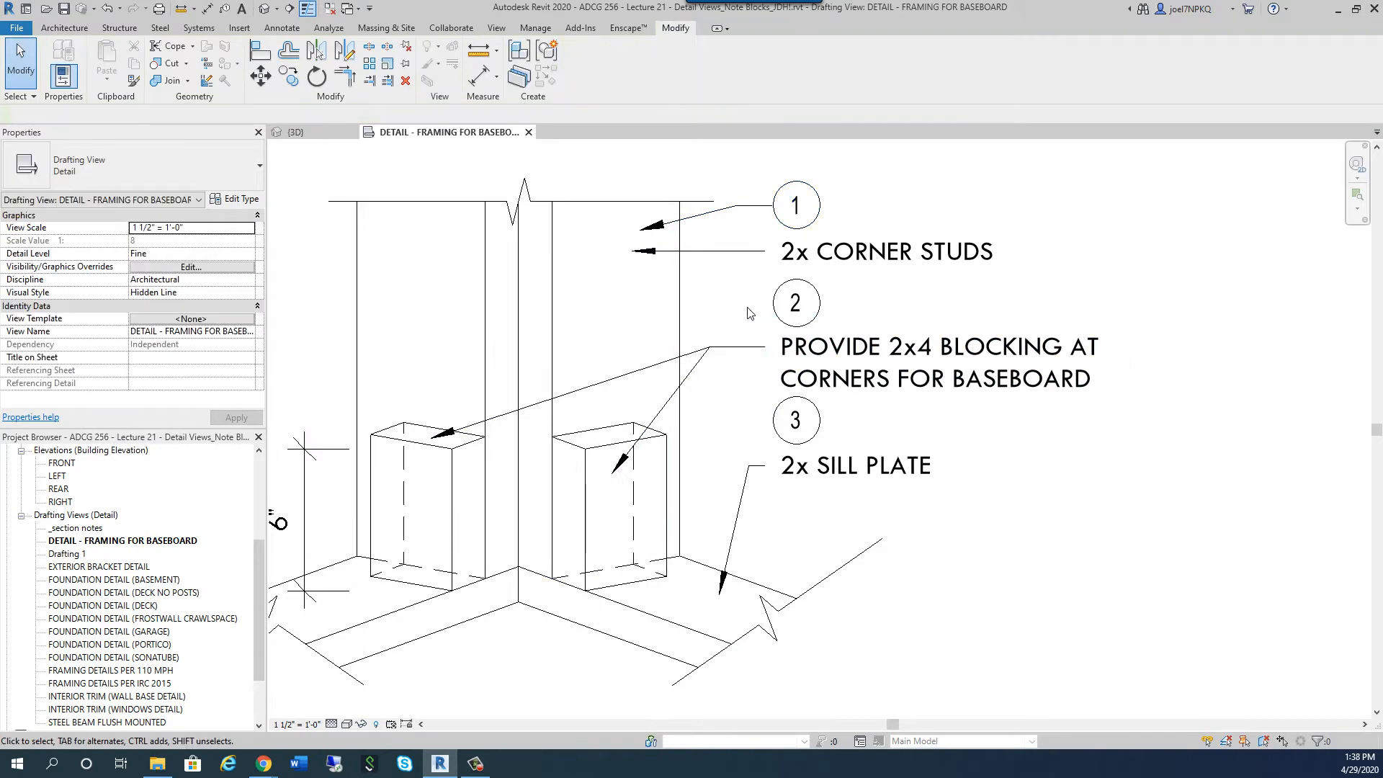
Add a leader from note symbol 2 to the left blocking piece, with its elbow beside the circle.
left_click(774, 308)
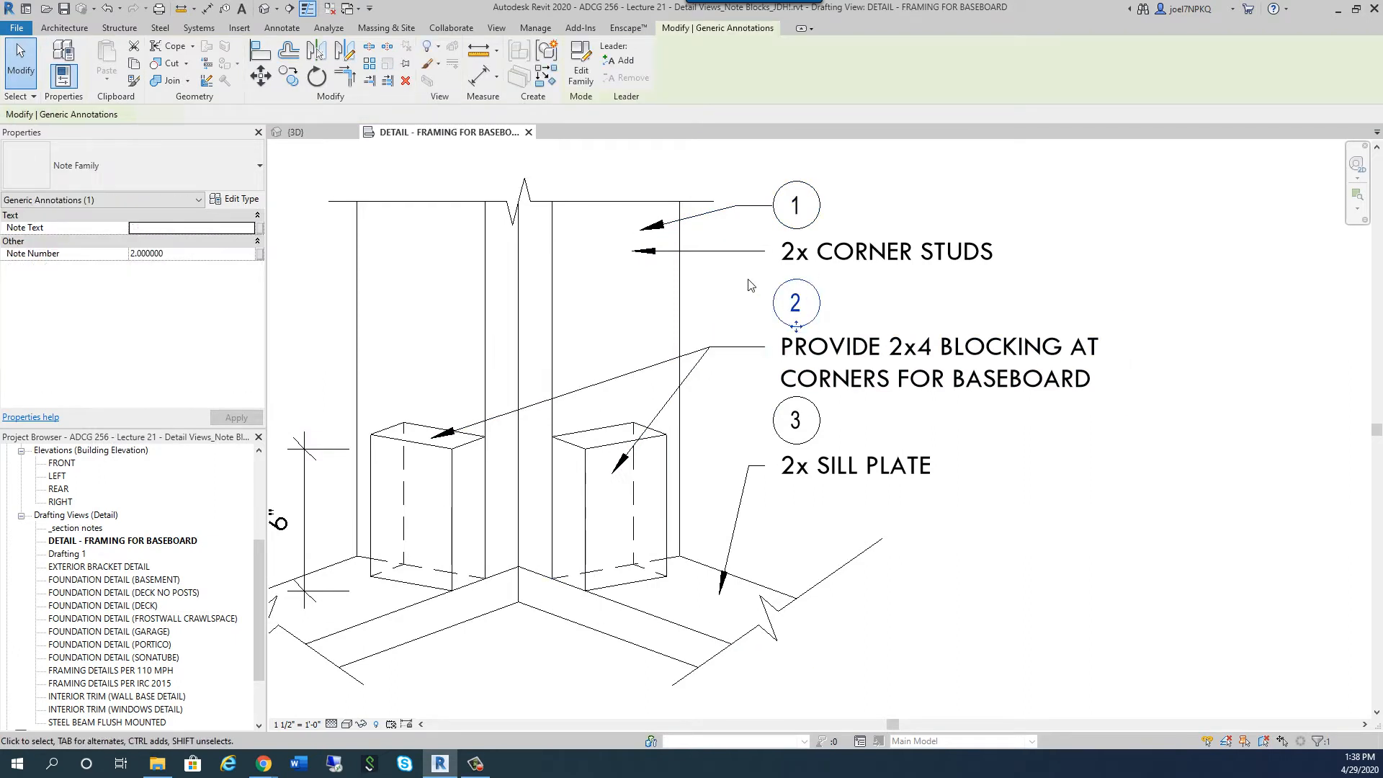
left_click(618, 59)
left_click_drag(394, 303, 418, 430)
left_click_drag(594, 367, 746, 311)
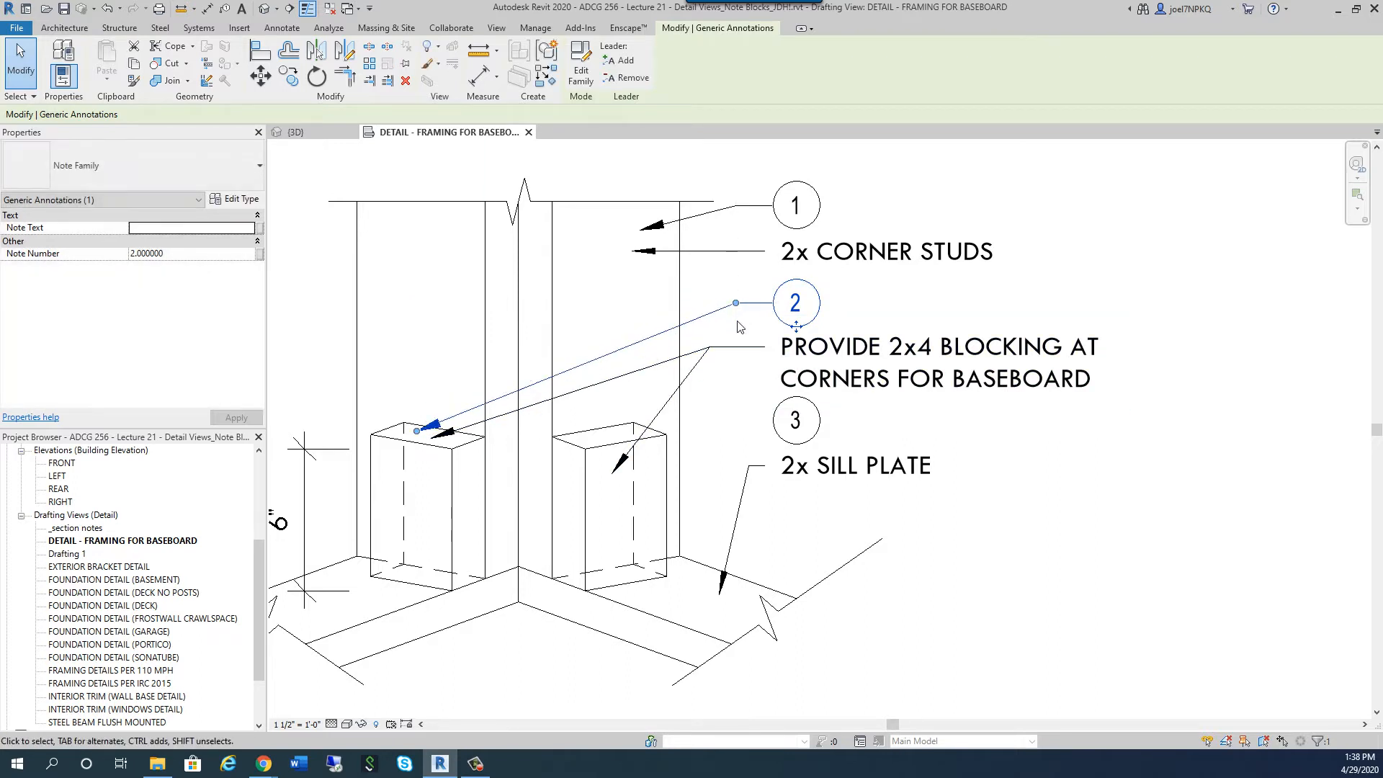
Add a second leader from note symbol 2 to the right blocking piece, sharing the first leader's elbow point.
left_click(618, 59)
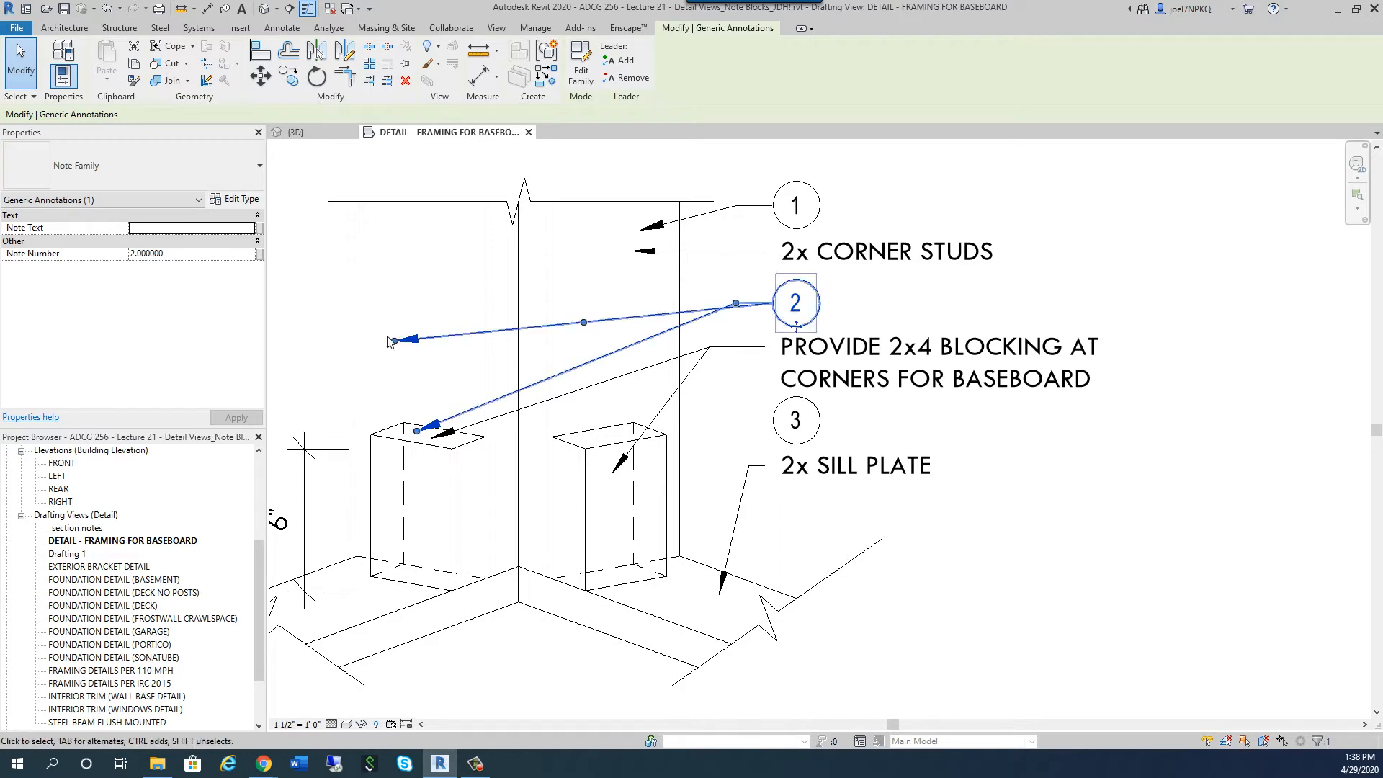
left_click_drag(395, 342, 642, 476)
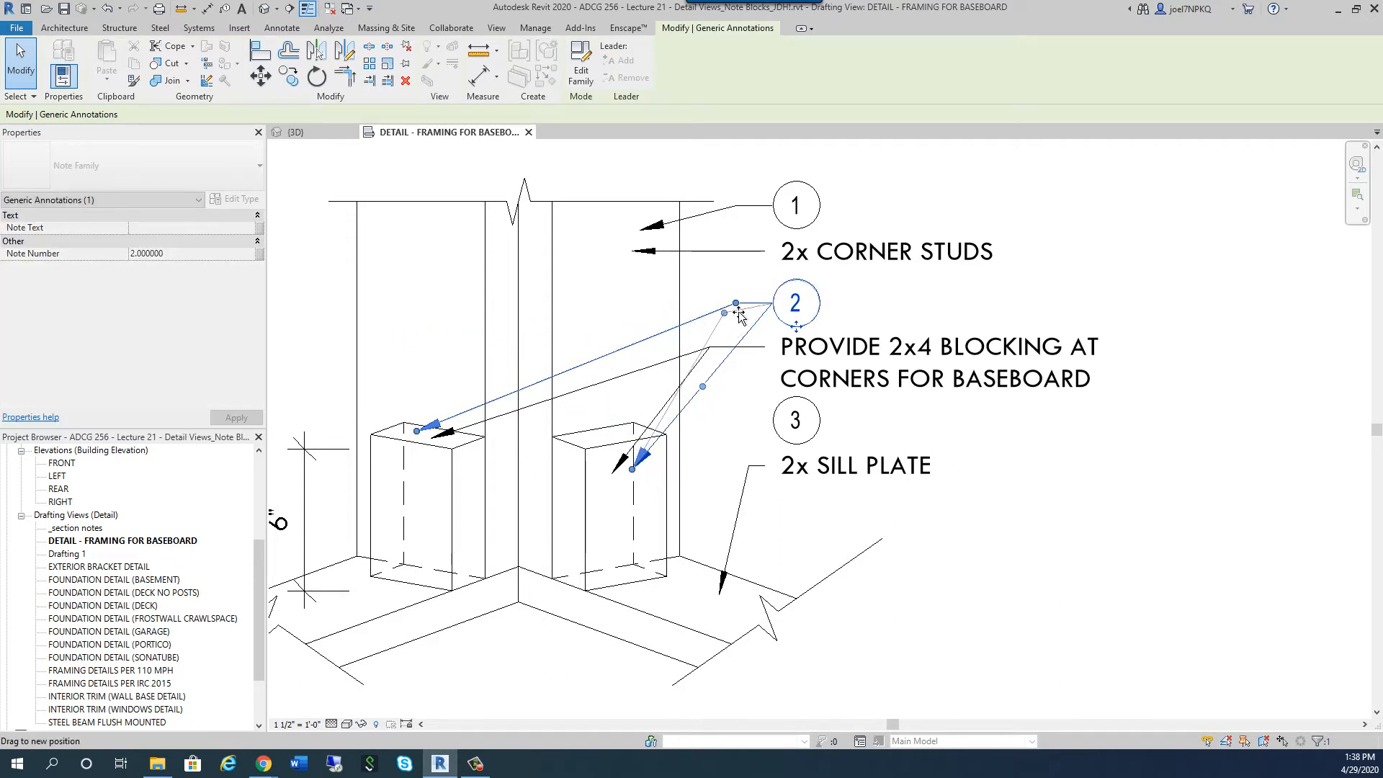
left_click(716, 287)
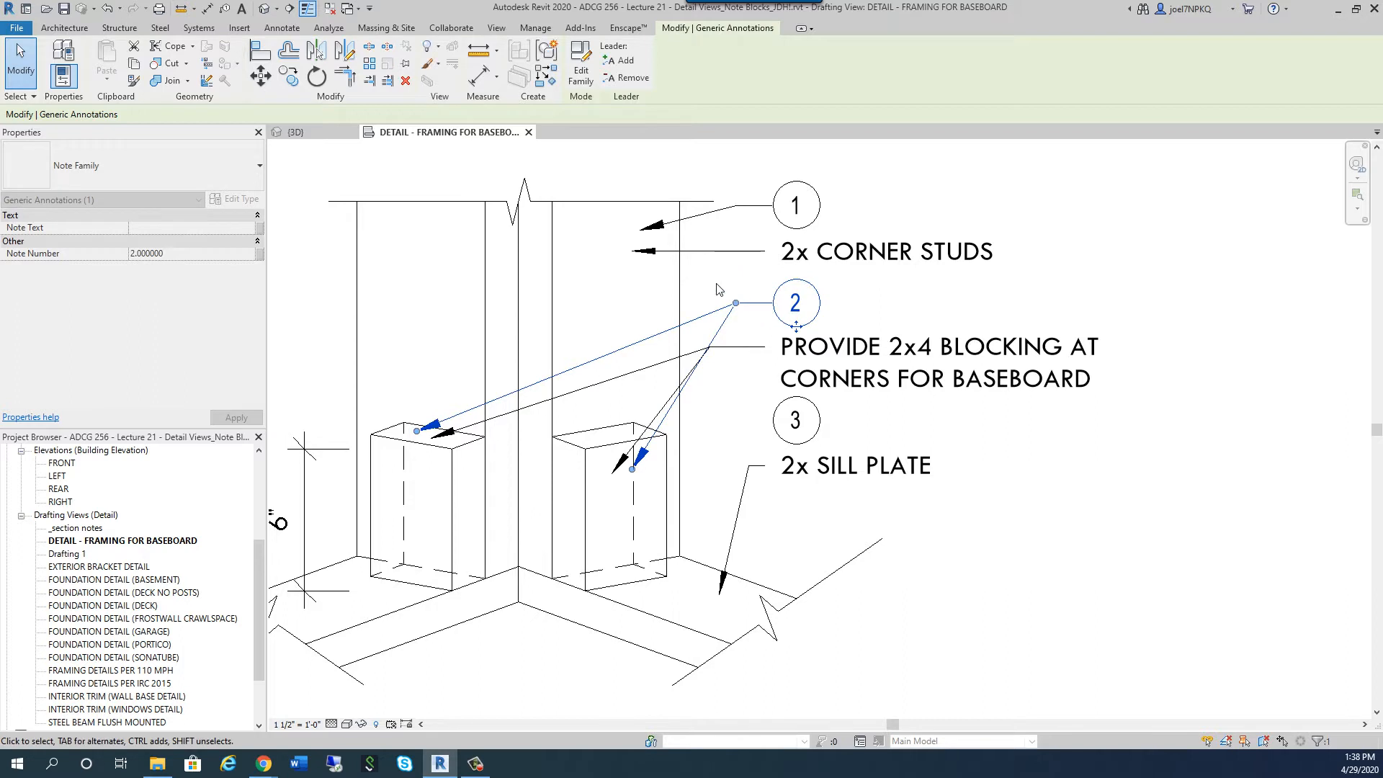
Add a leader from note symbol 3 to the sill plate, with its elbow beside the circle.
left_click(787, 430)
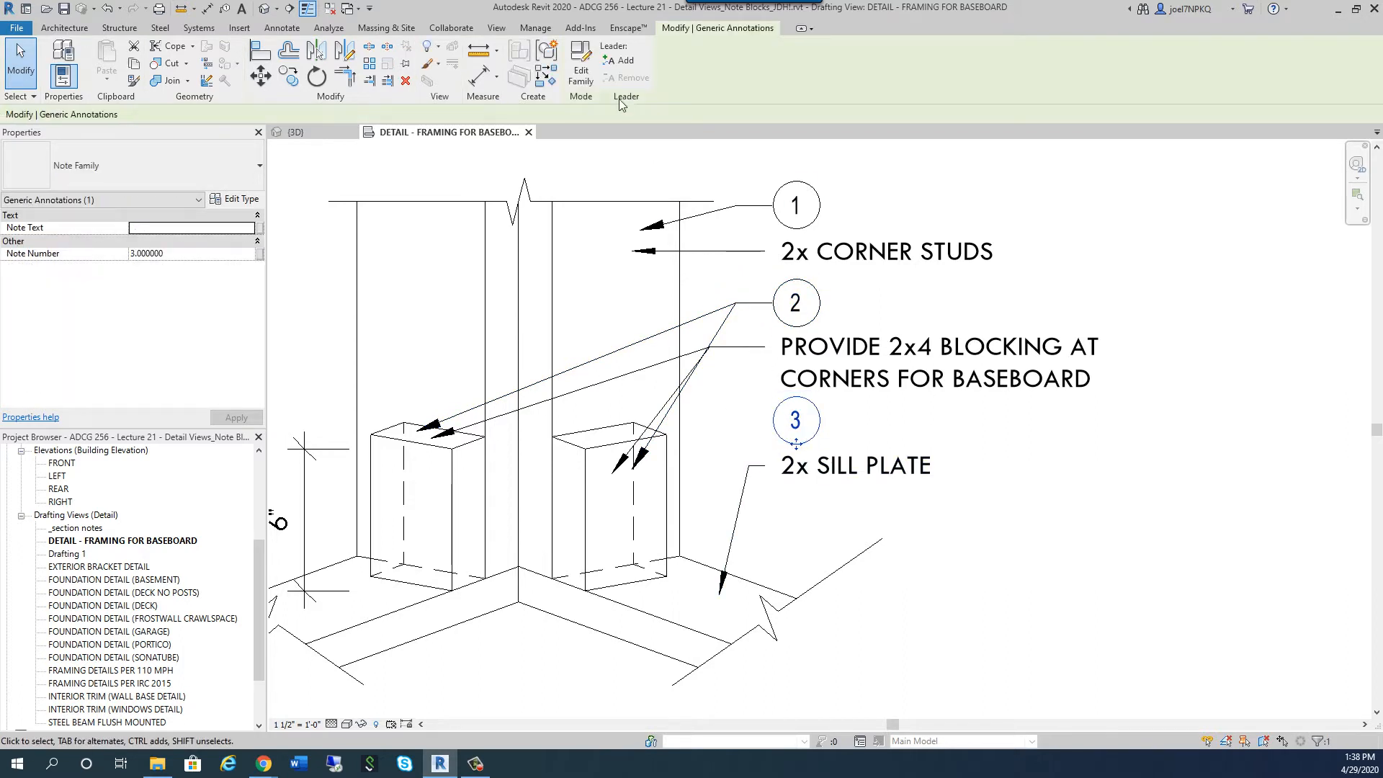
left_click(618, 61)
left_click_drag(394, 424, 681, 579)
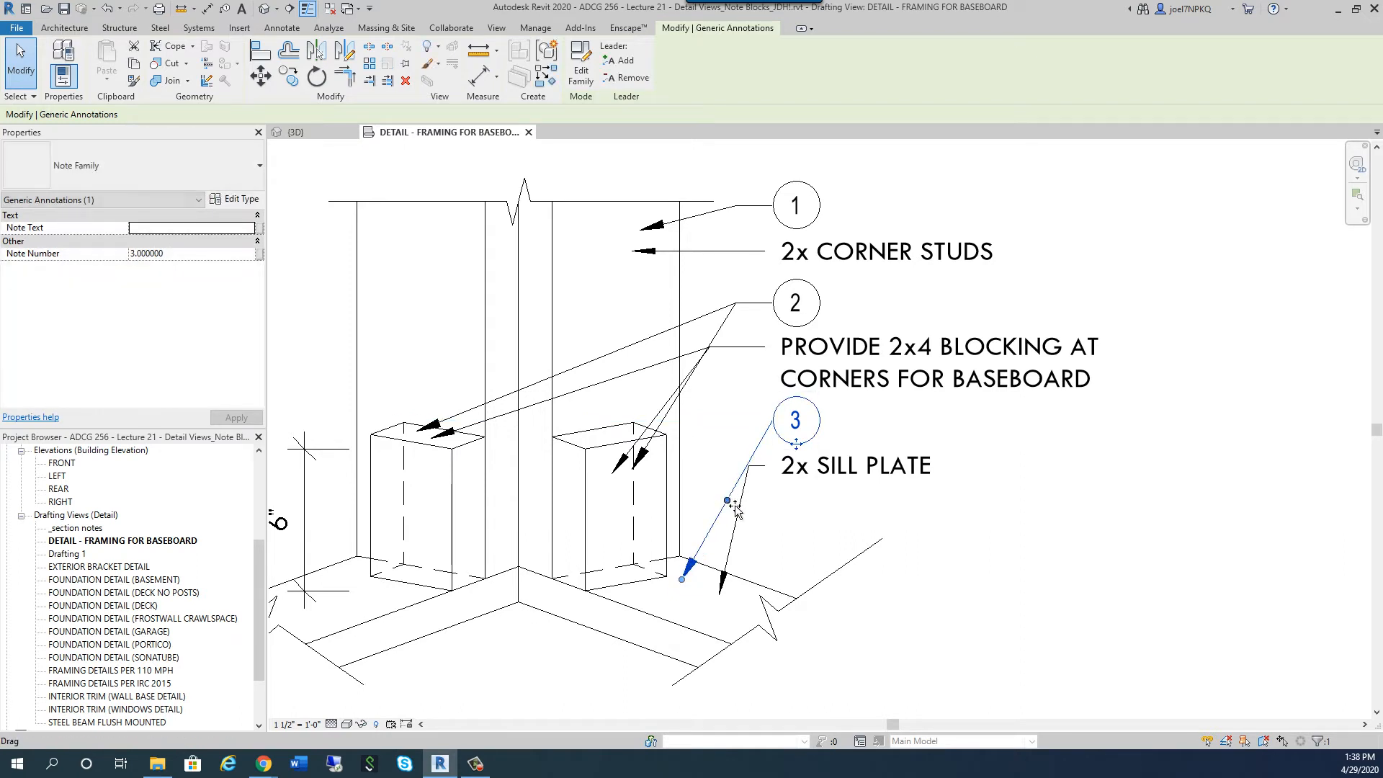
left_click_drag(727, 499, 746, 430)
left_click(988, 436)
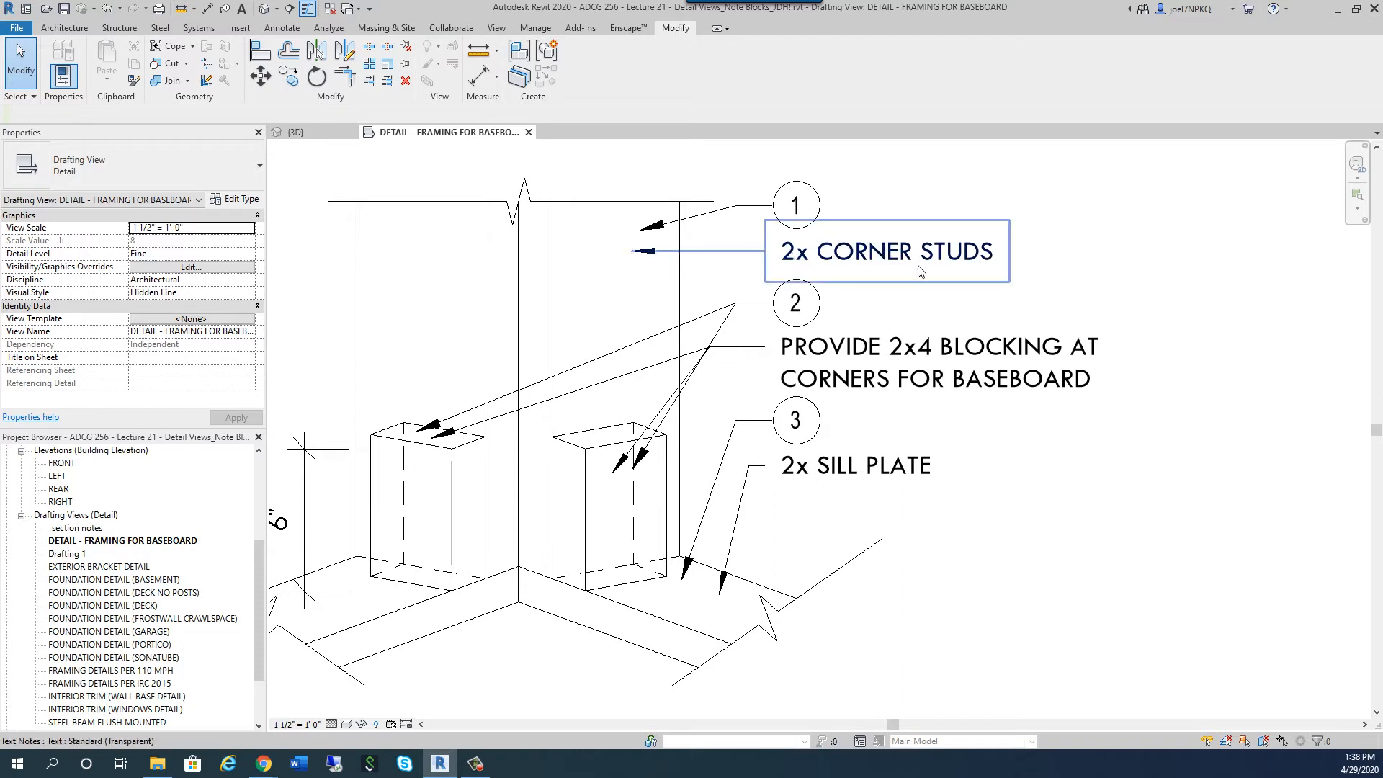
Examine the number label's parameters in the Note Family's editor, and return to the framing detail without making changes.
left_click(801, 210)
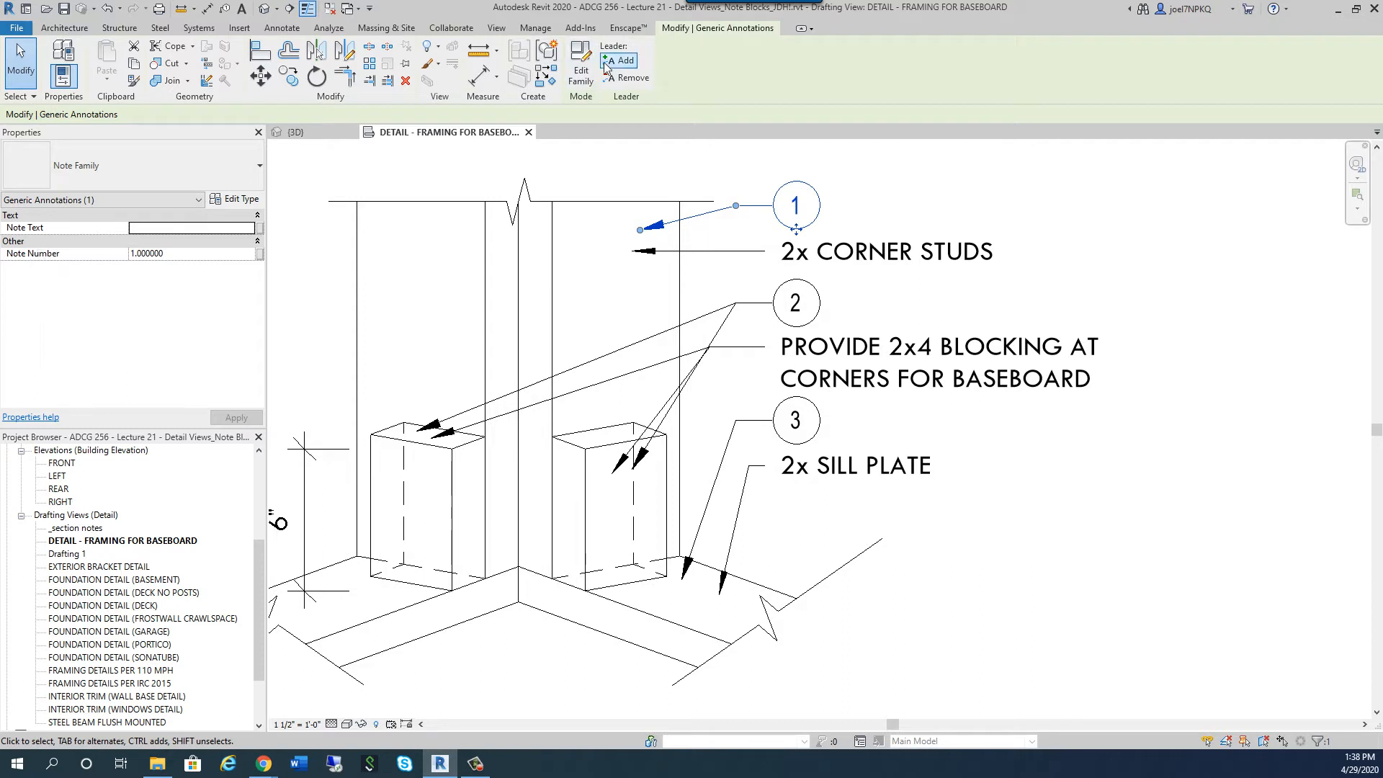
left_click(582, 81)
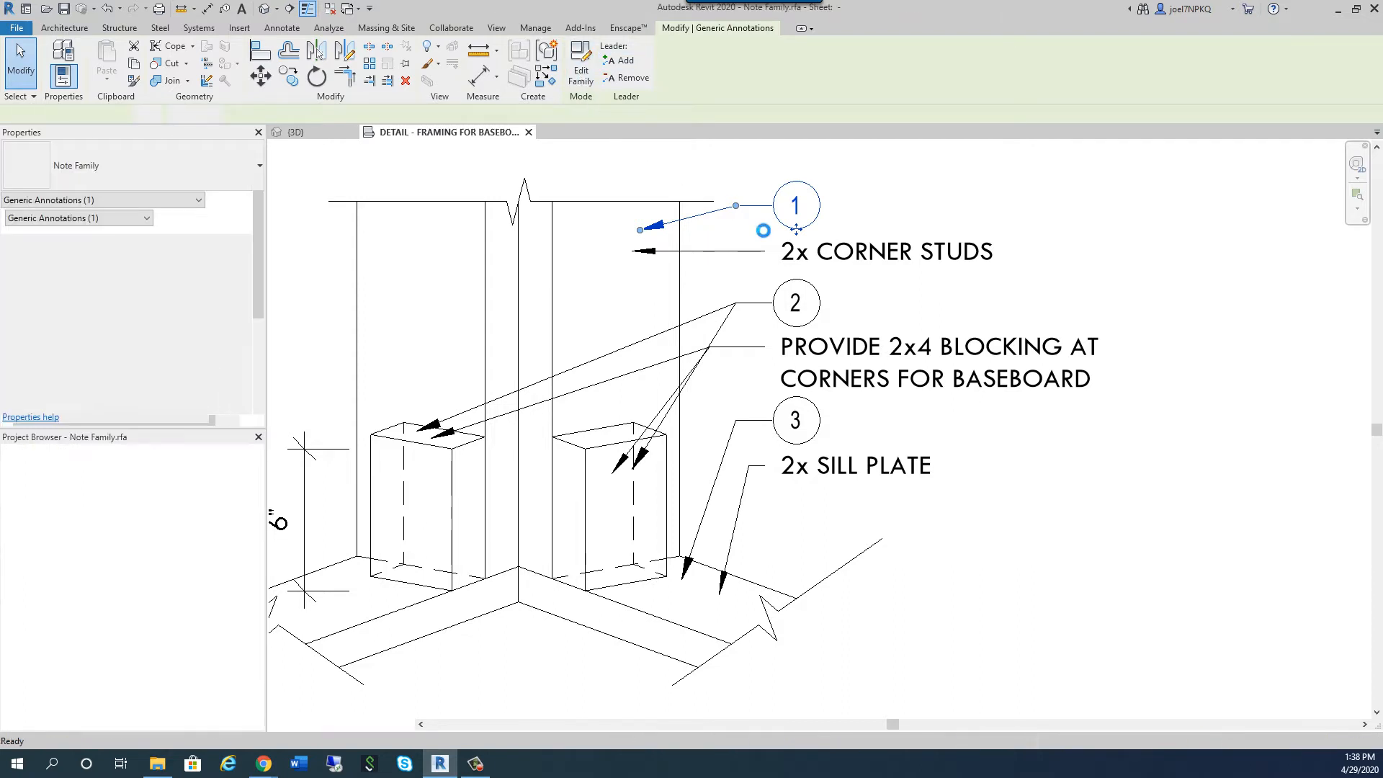
scroll(810, 412, "up", 4)
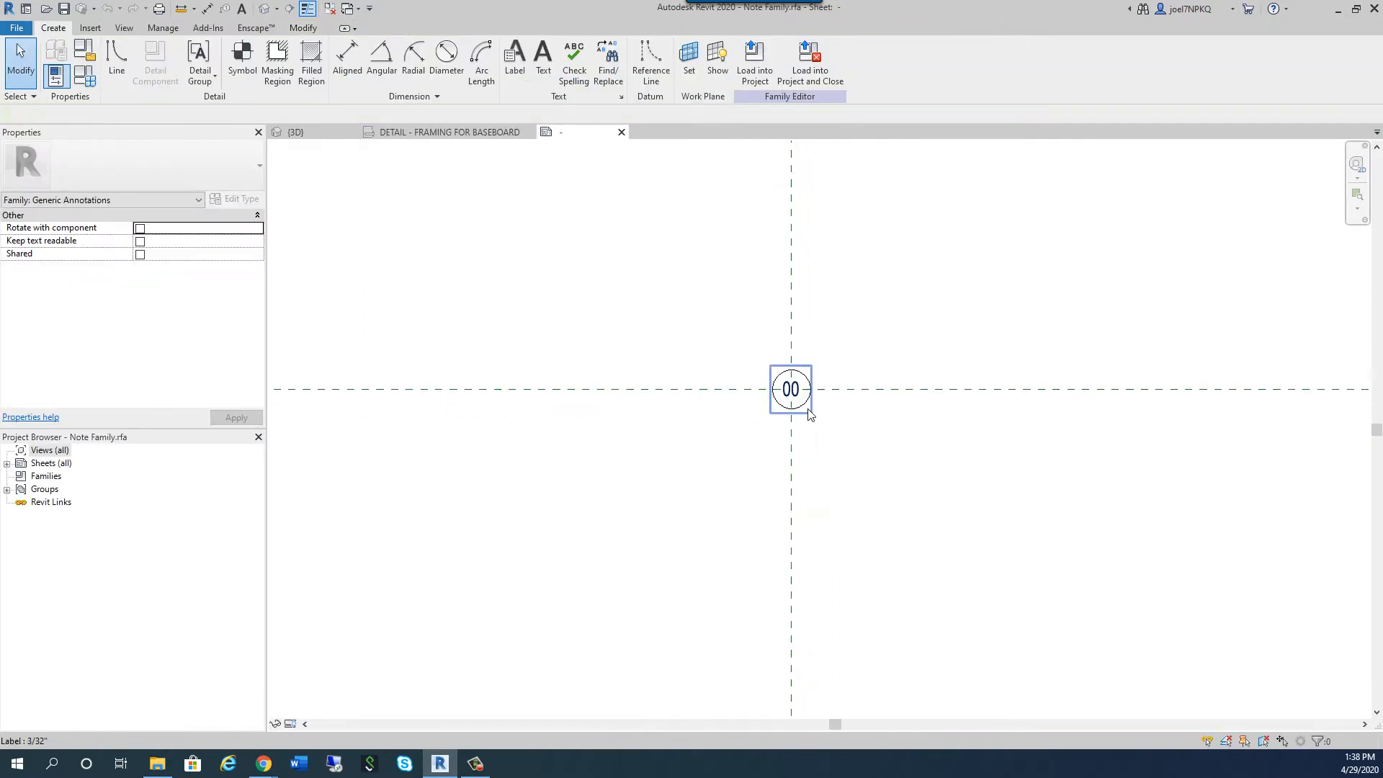
left_click(809, 404)
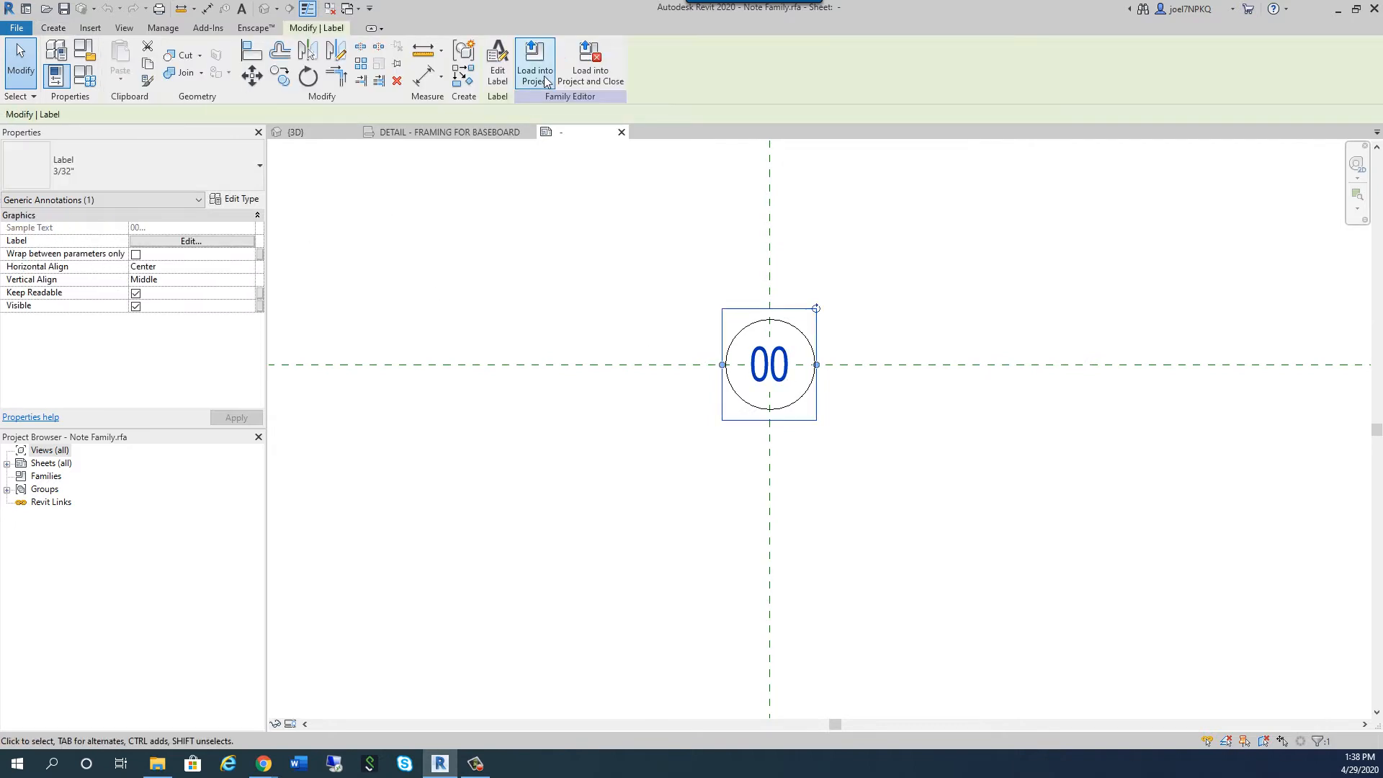
left_click(497, 69)
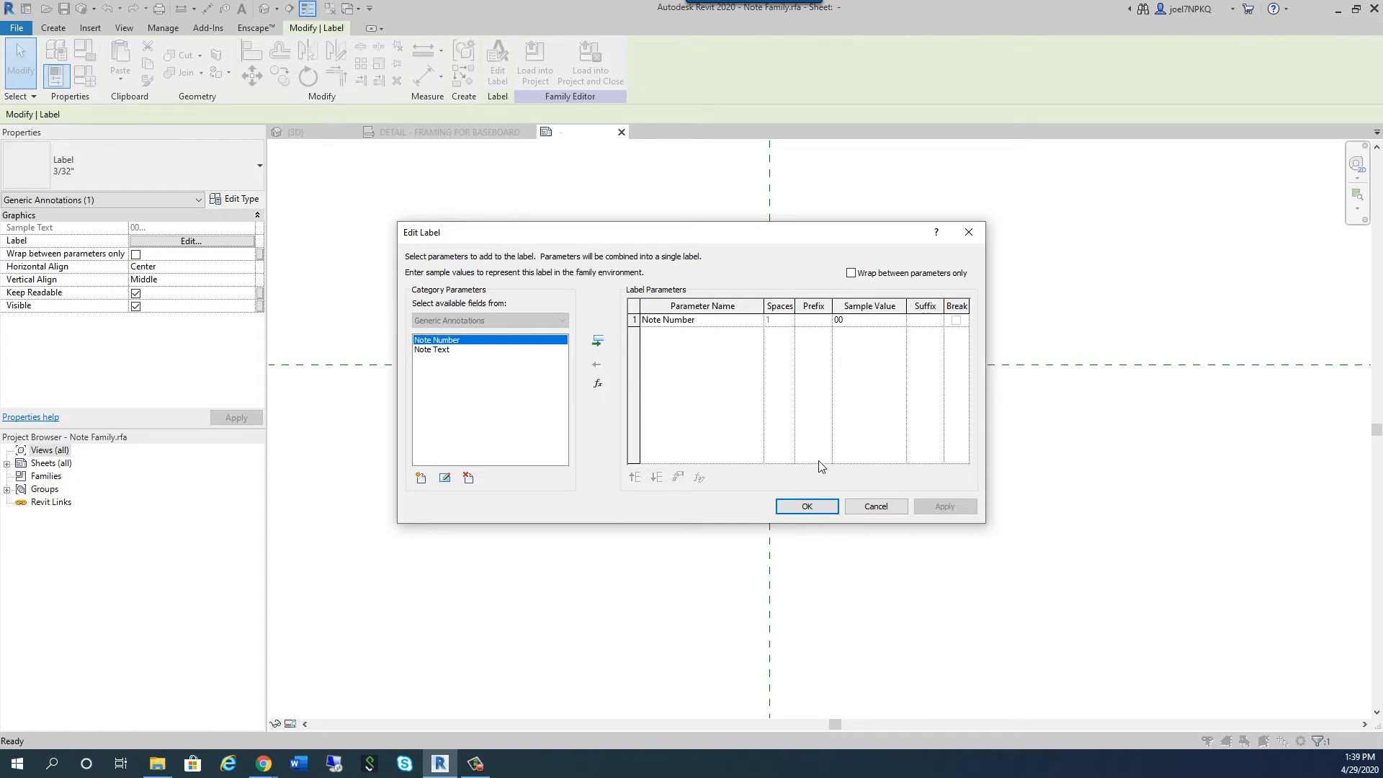
left_click(871, 506)
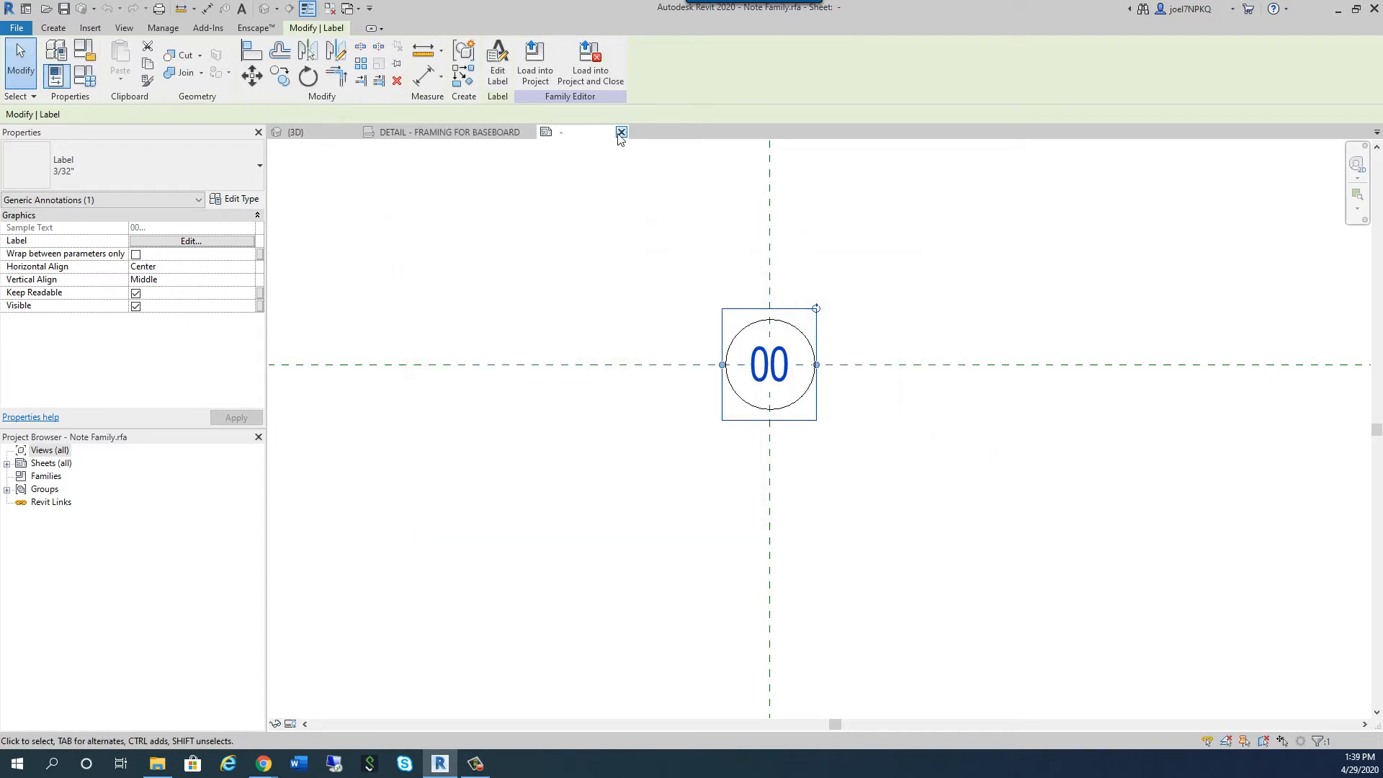
left_click(621, 132)
left_click(712, 392)
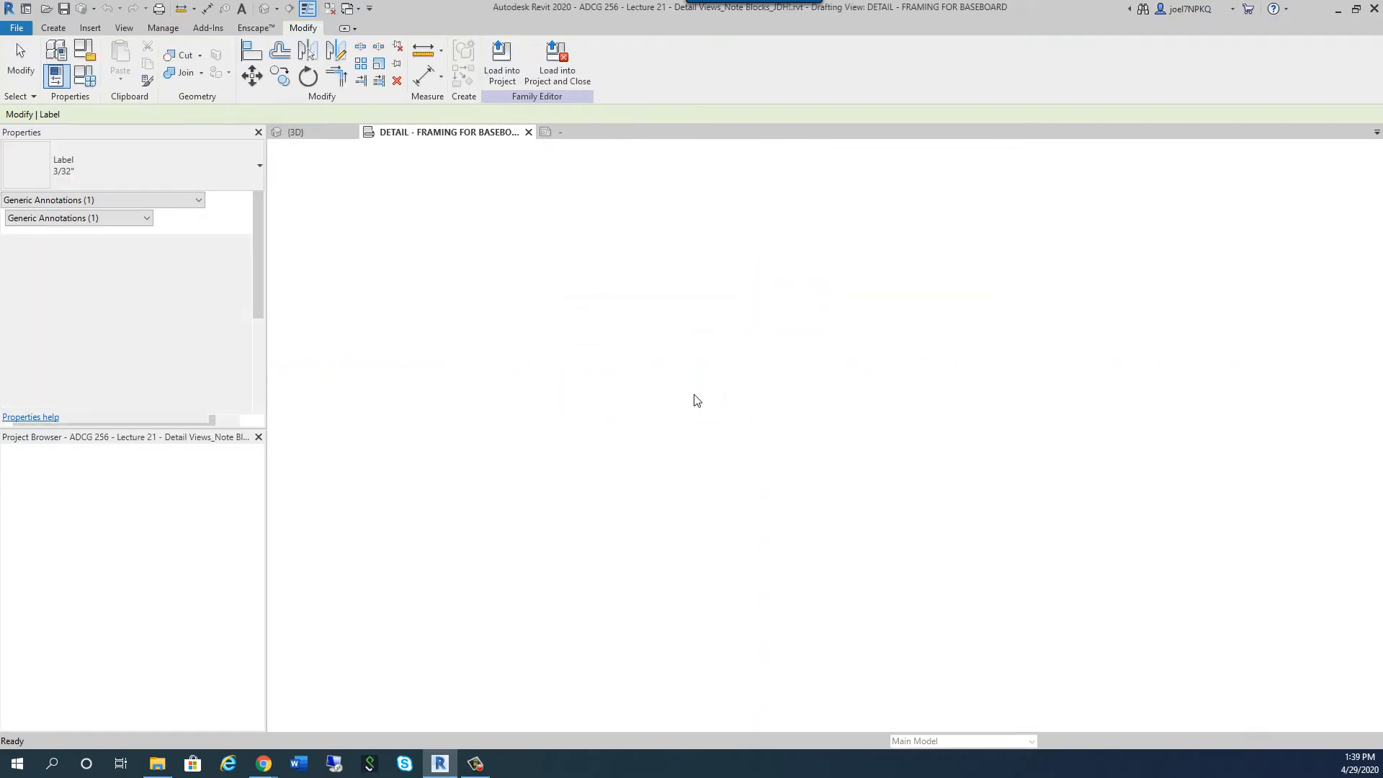
Set the Note Text of note symbol 1 to "2x CORNER STUDS", with a lowercase x.
scroll(757, 253, "up", 2)
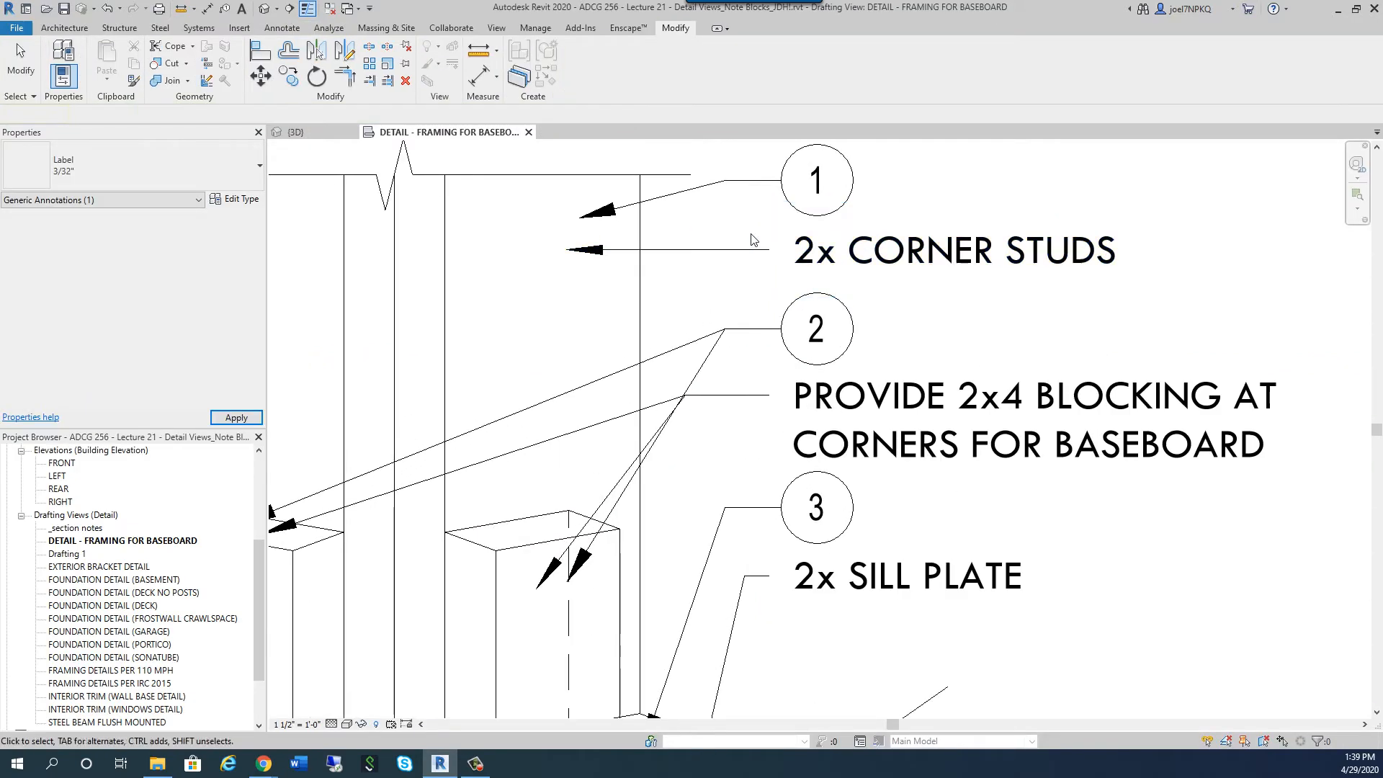
left_click(788, 191)
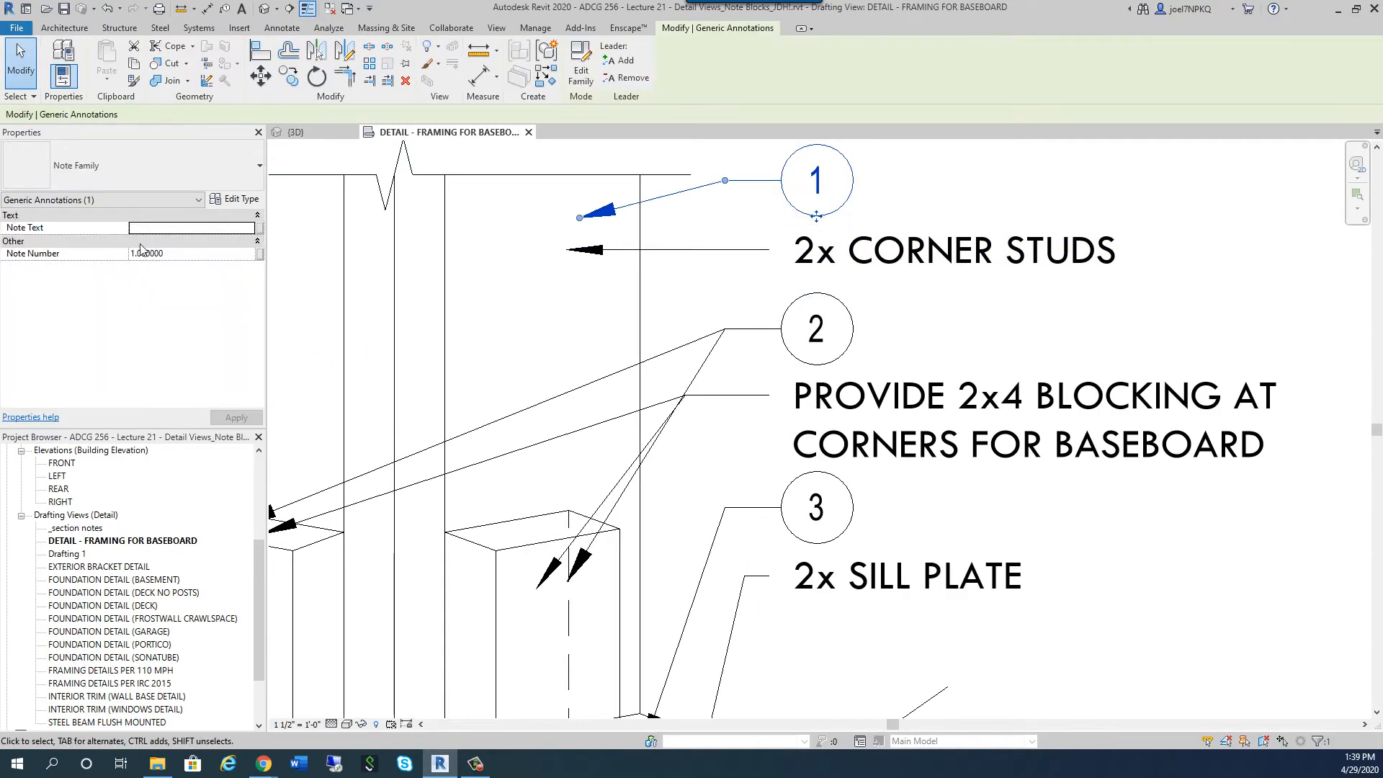
left_click(143, 229)
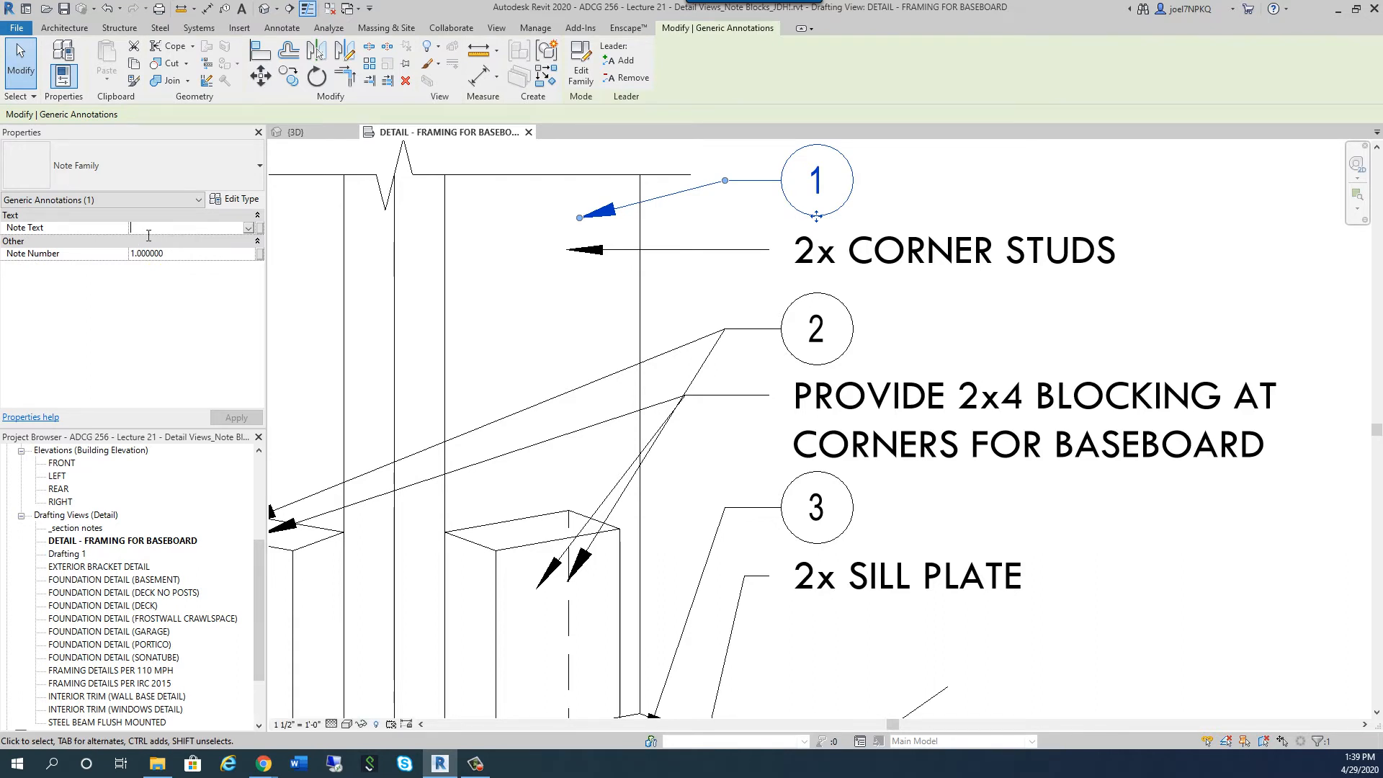
type("2X COR")
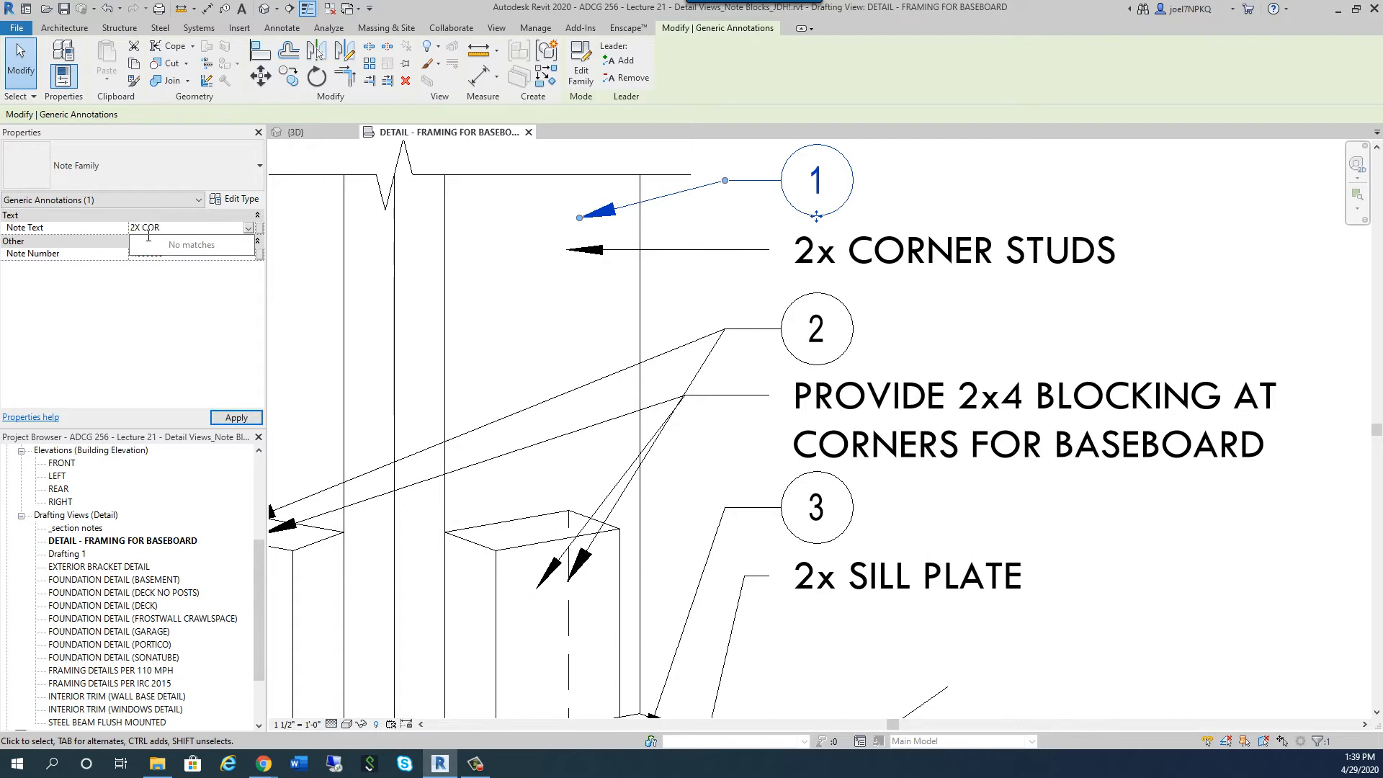
type("NER STUDS")
left_click(141, 230)
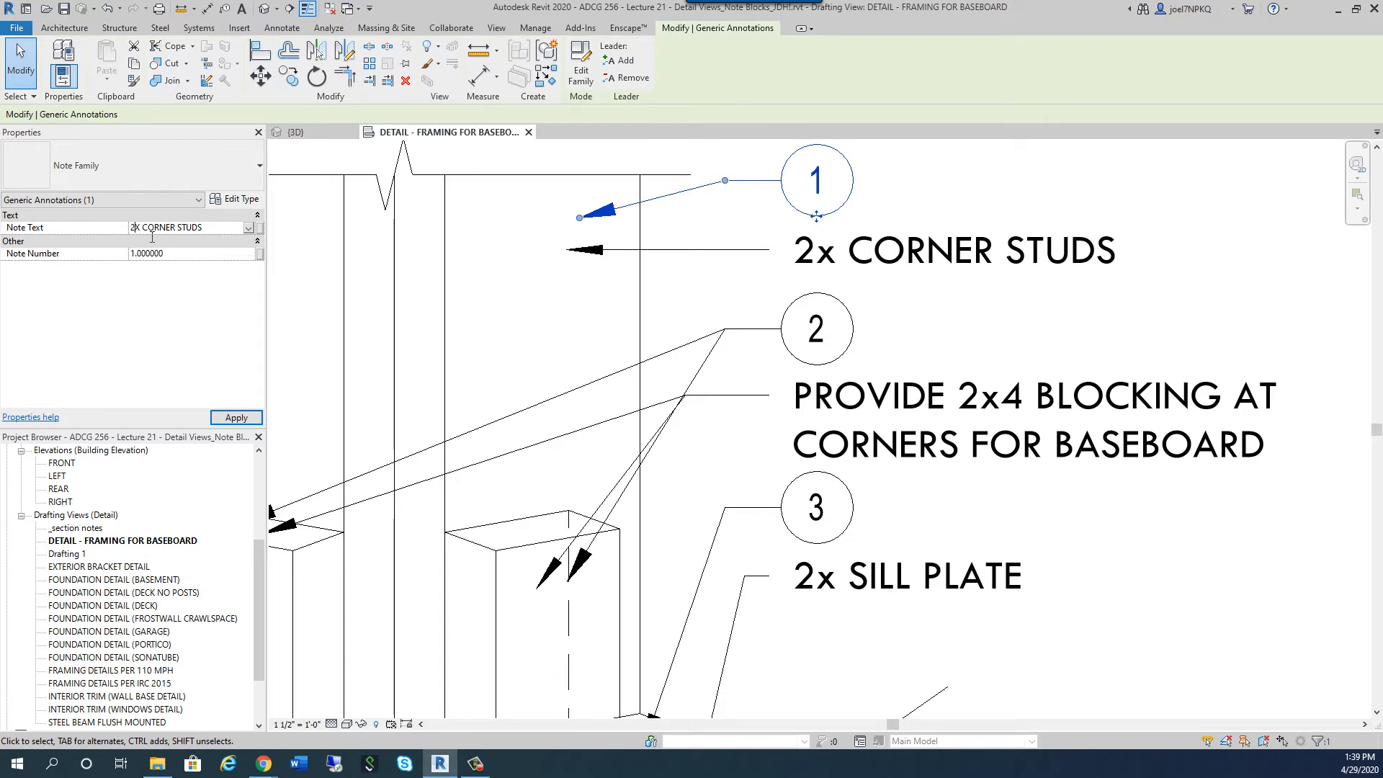
key("Delete")
type("x")
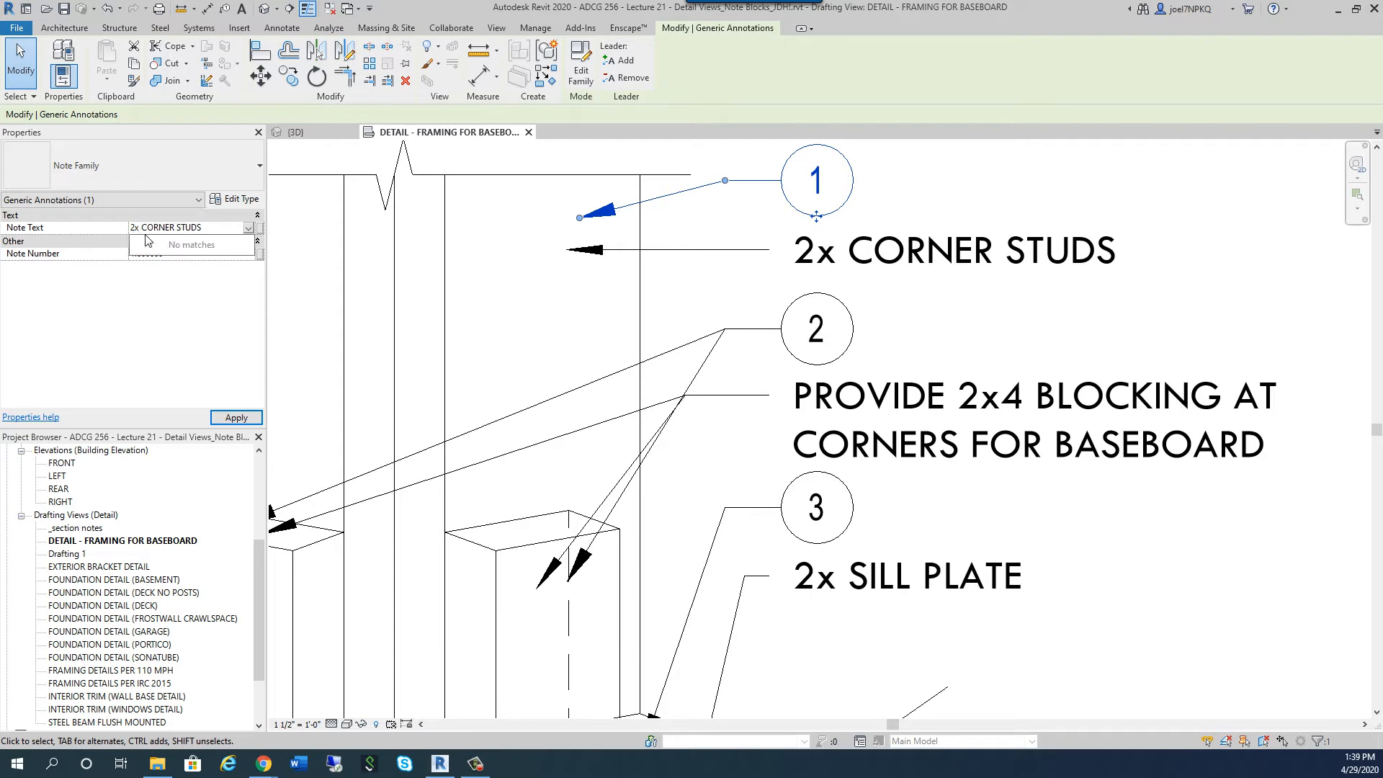
left_click(212, 231)
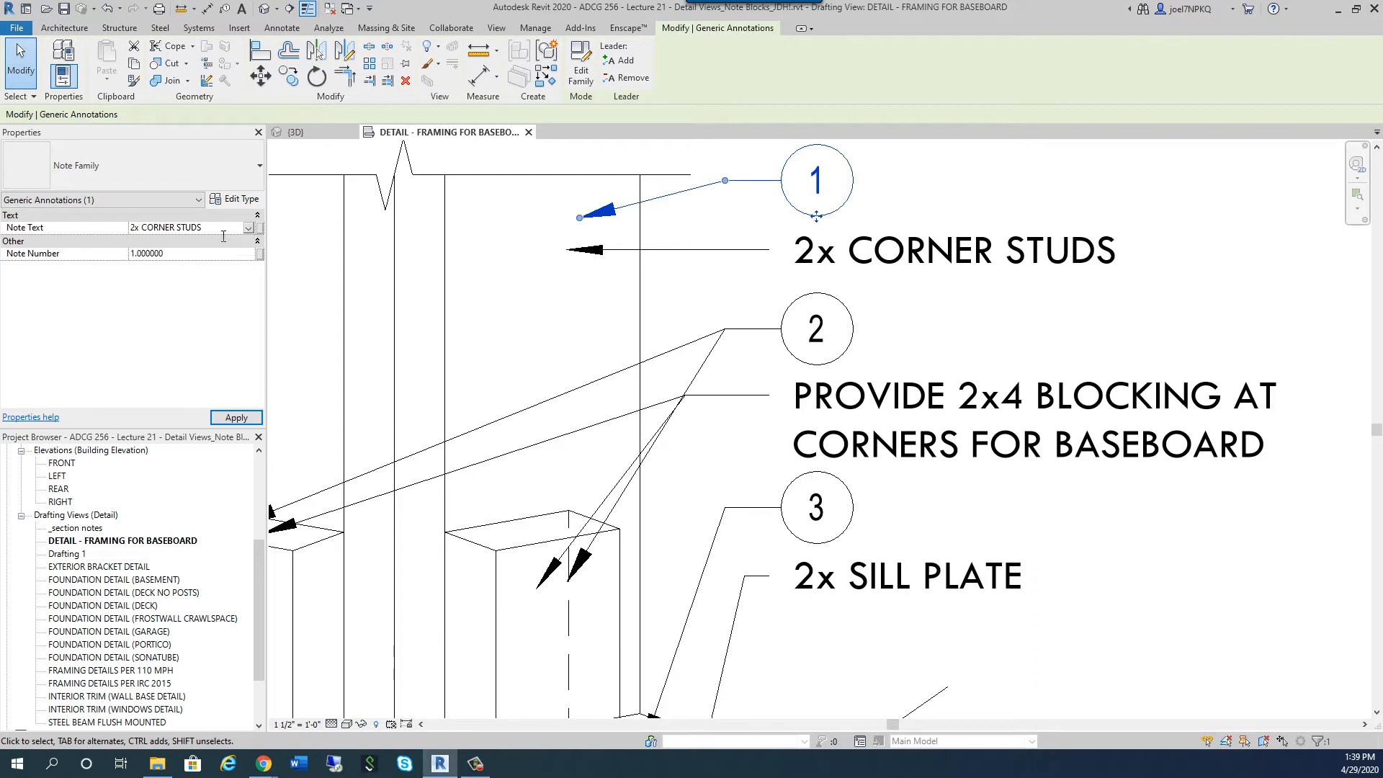
left_click(997, 301)
Set the Note Text of note symbol 2 to "PROVIDE 2x4 BLOCKING AT CORNERS FOR BASEBOARD".
left_click(835, 333)
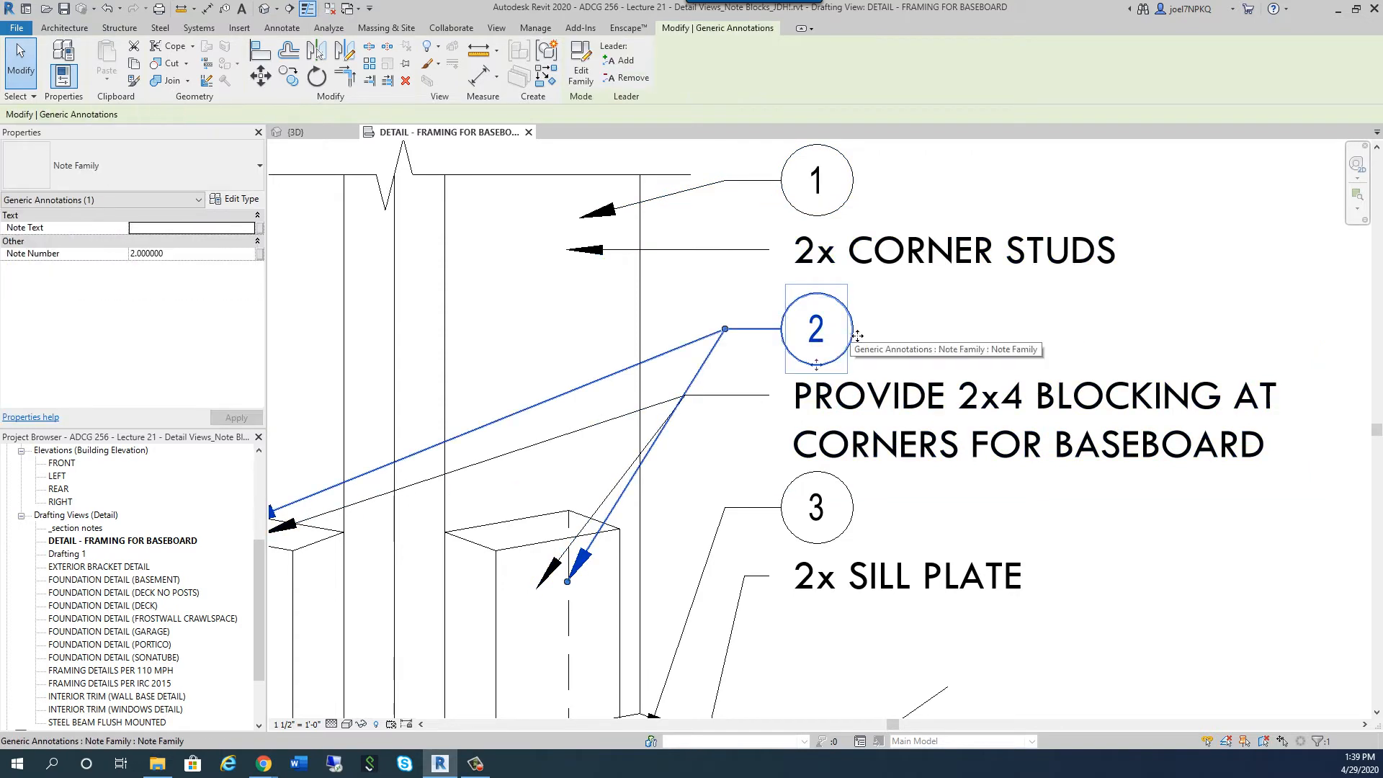
left_click(148, 230)
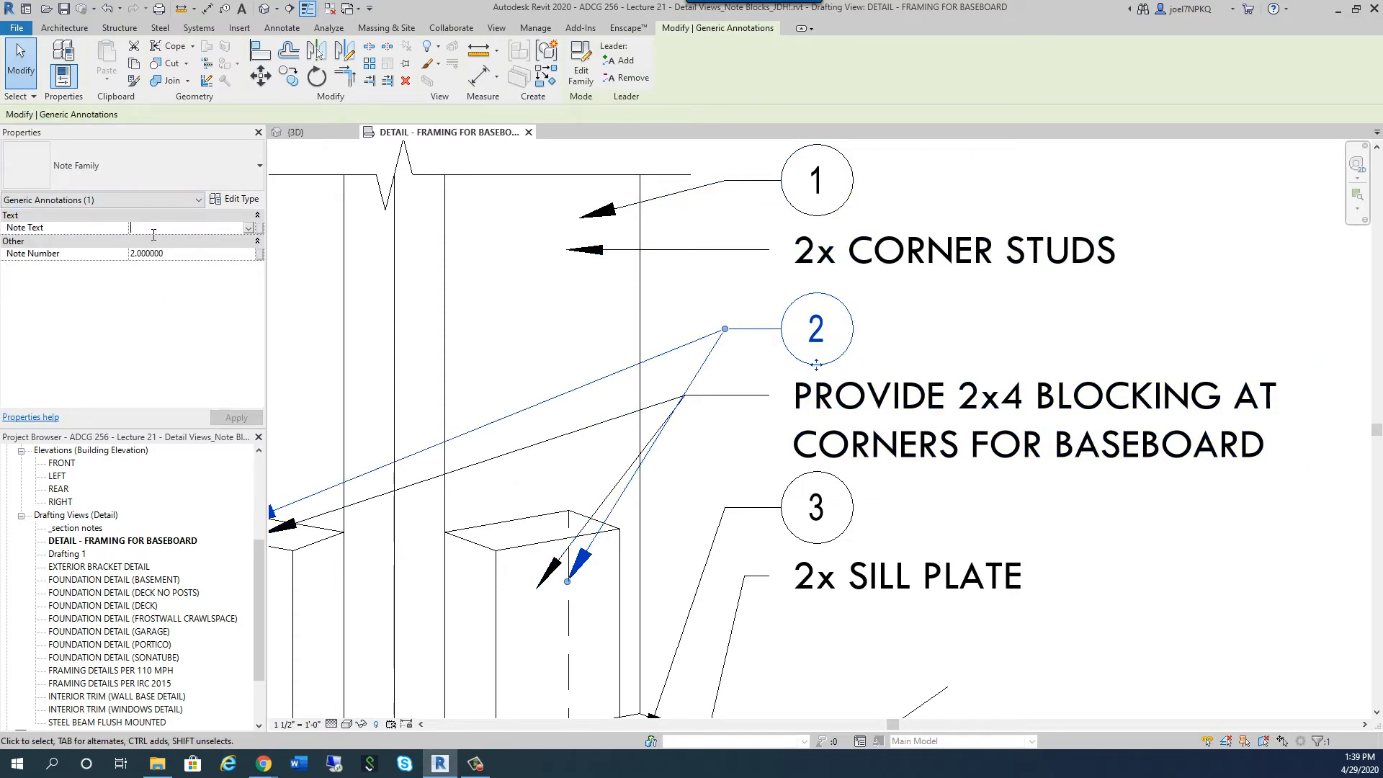
type("PROVIDE")
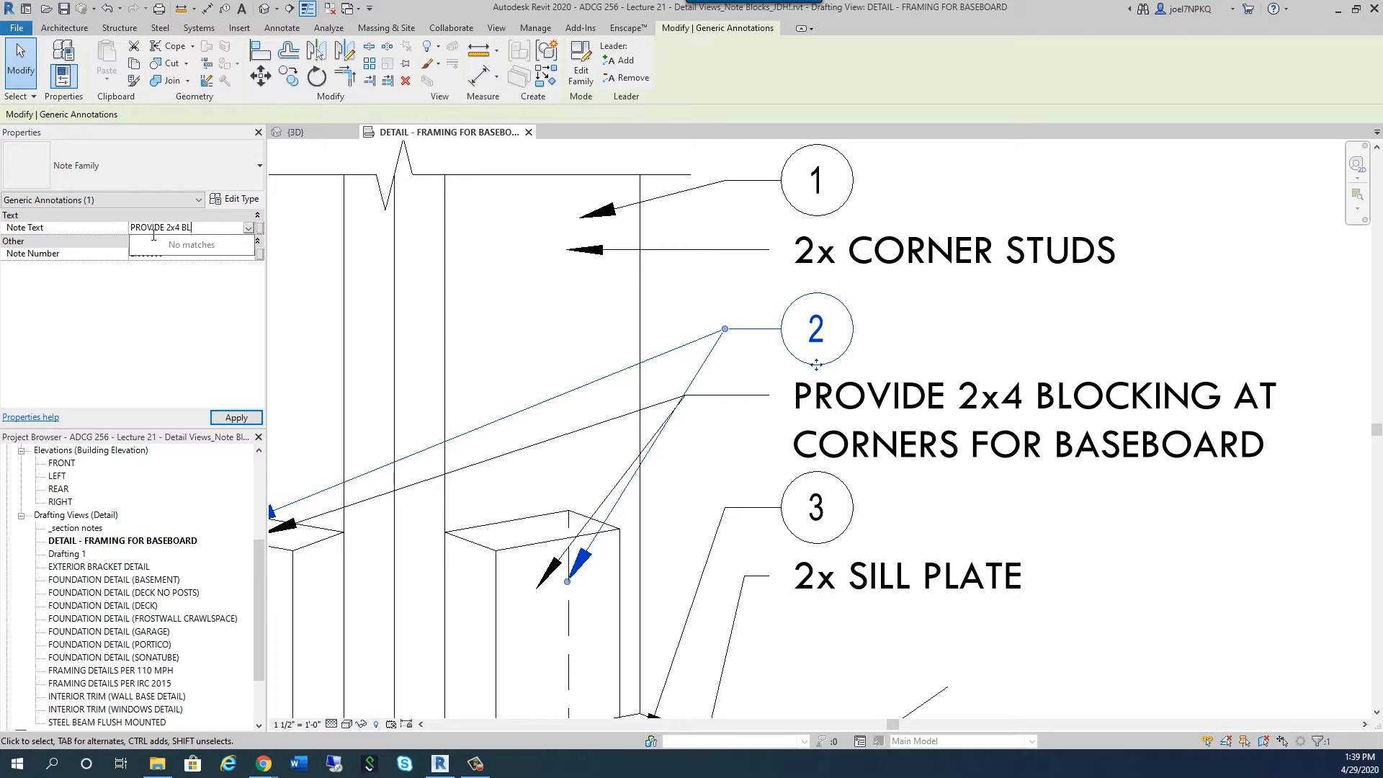
type("2x4 BLOCKING AT CORNE")
type("RS")
type(" FOR")
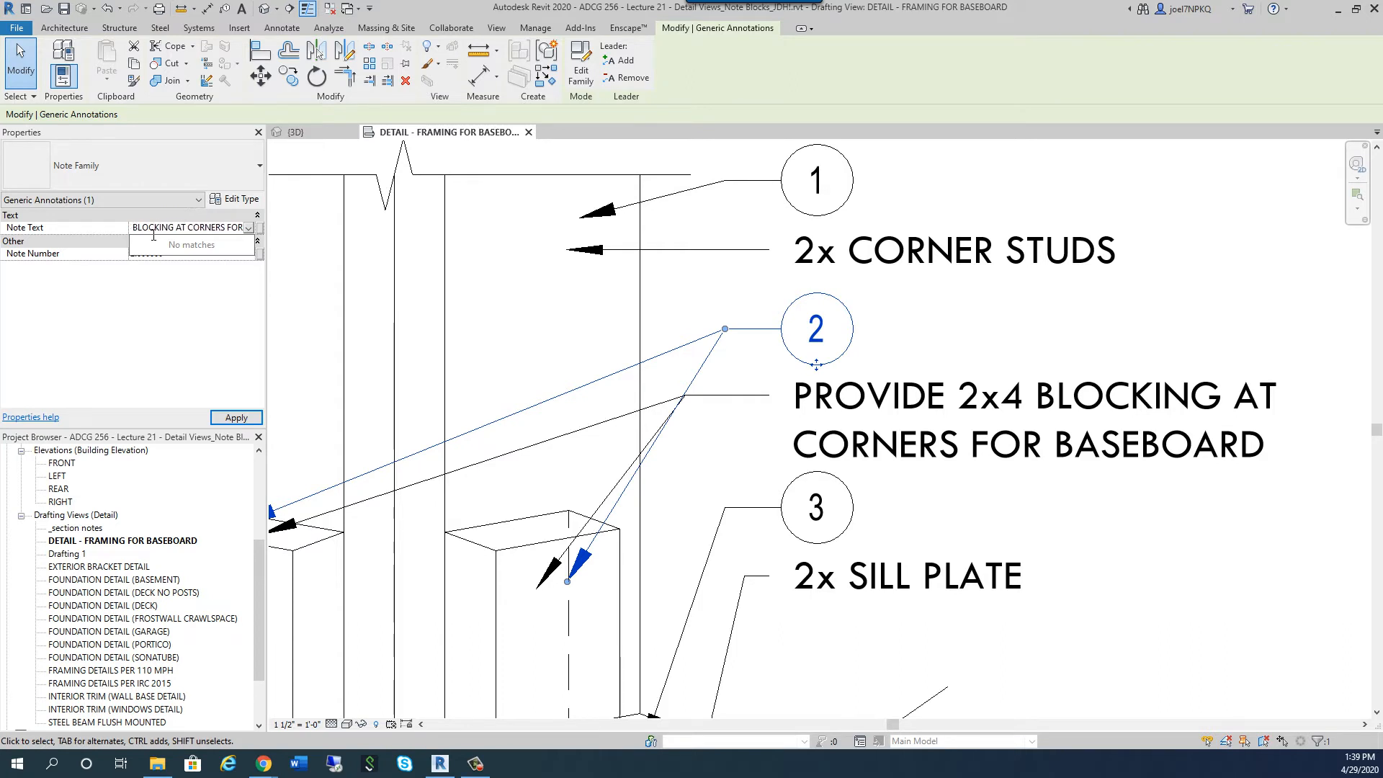
type(" BASEBOARD")
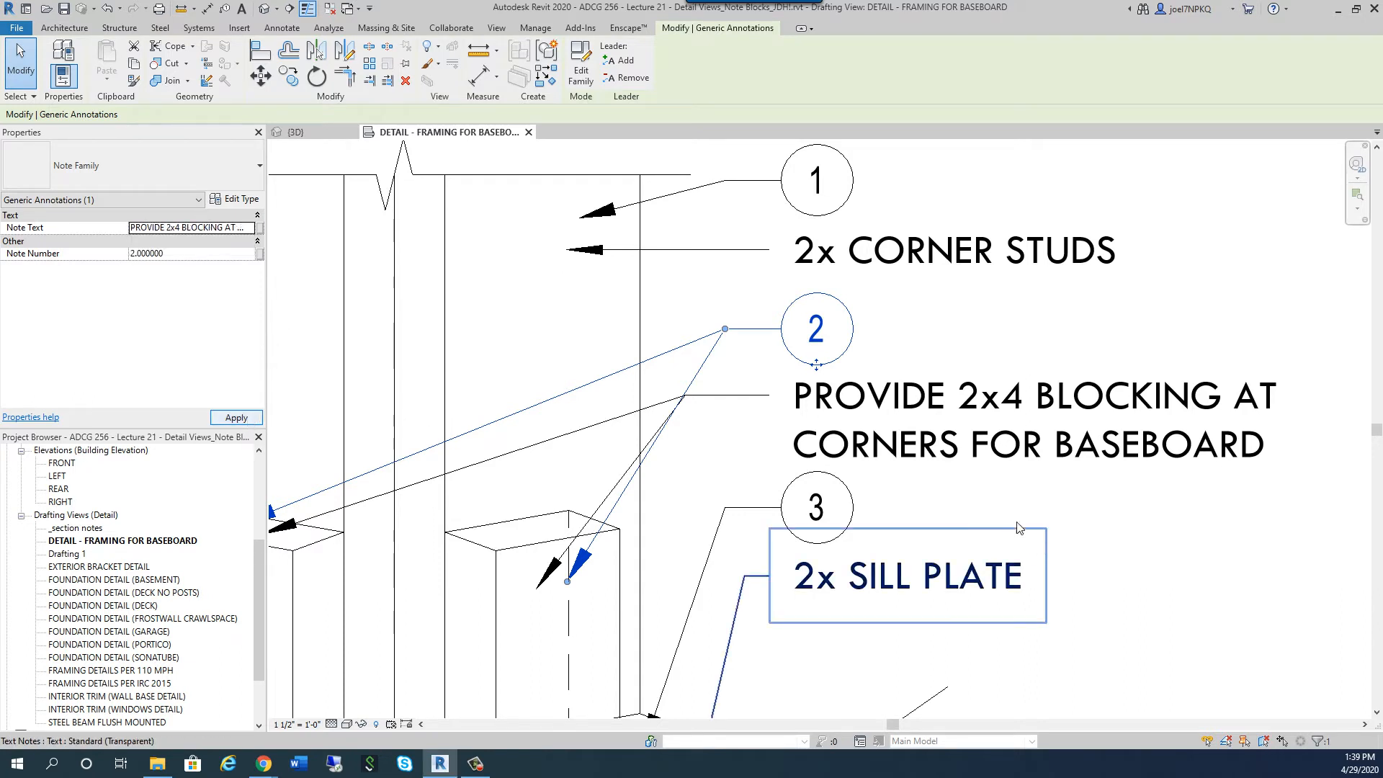
left_click(1035, 493)
left_click(1071, 531)
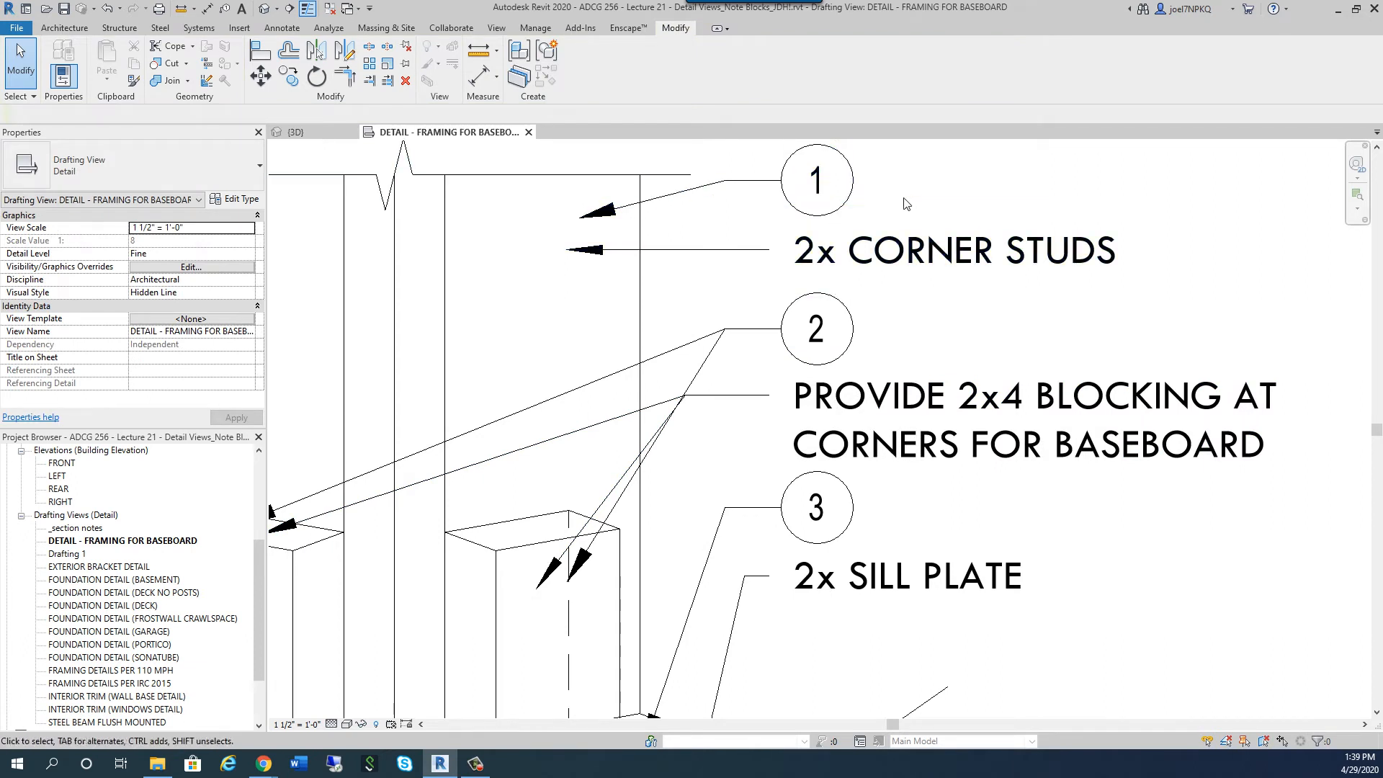
Set the Note Text of note symbol 3 to "2x SILL PLATE" and apply it.
left_click(832, 508)
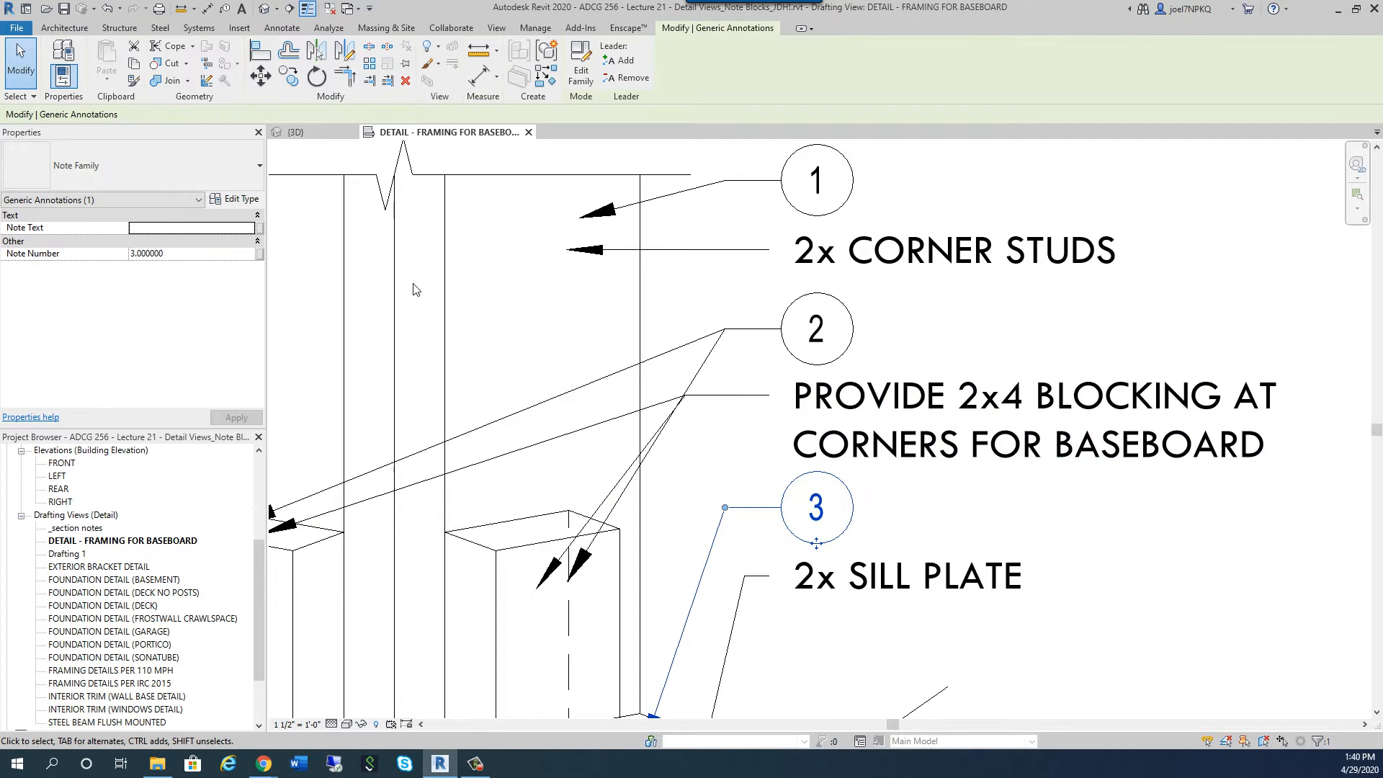
left_click(186, 228)
type("2x")
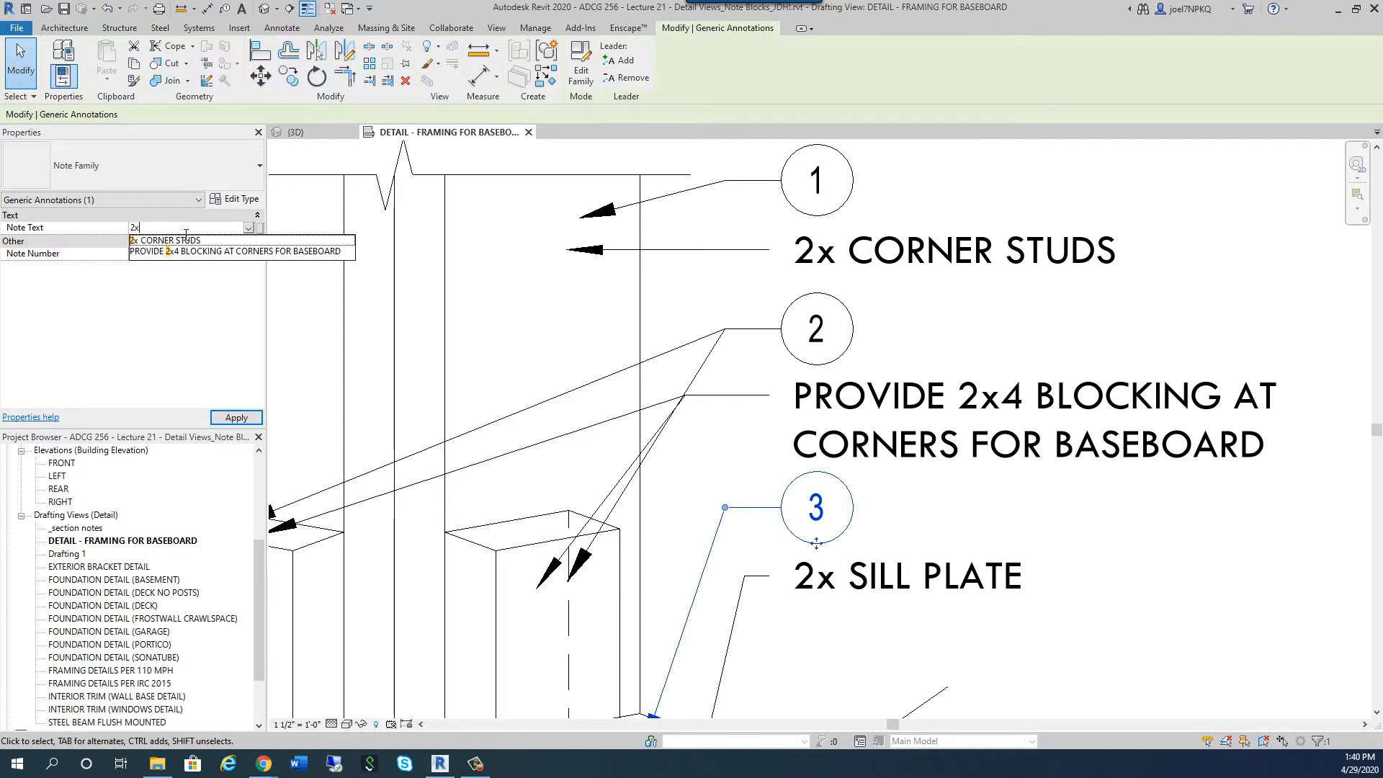
type(" sl")
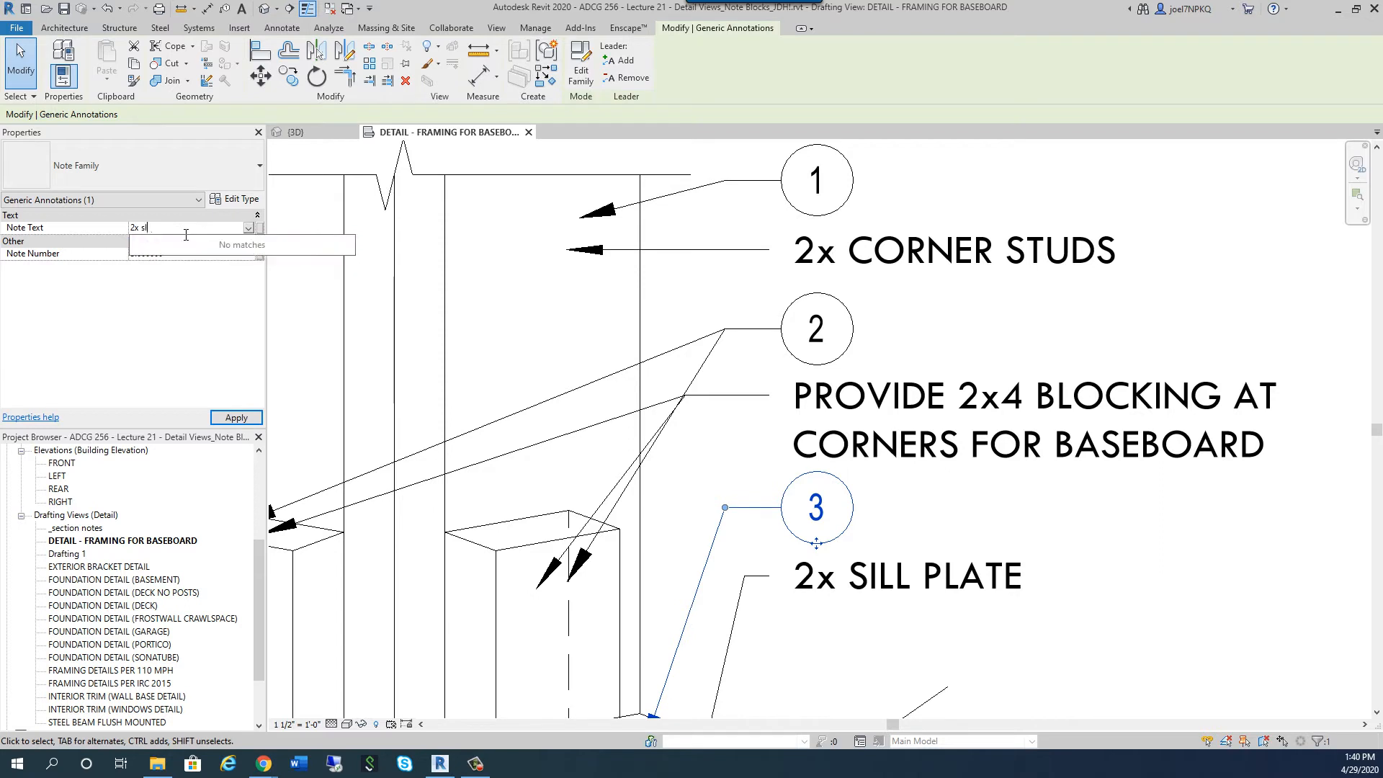
key("BackSpace")
type("S")
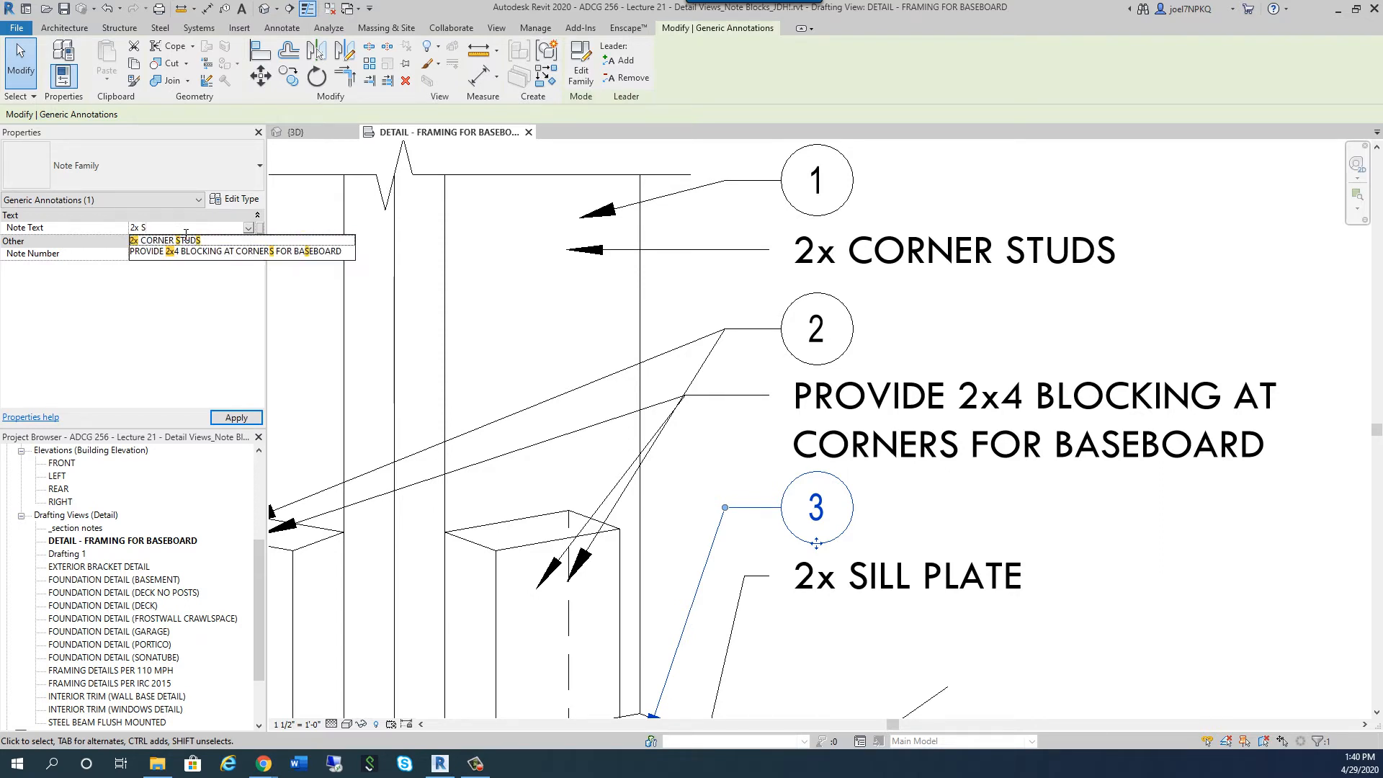
type("ILL PL")
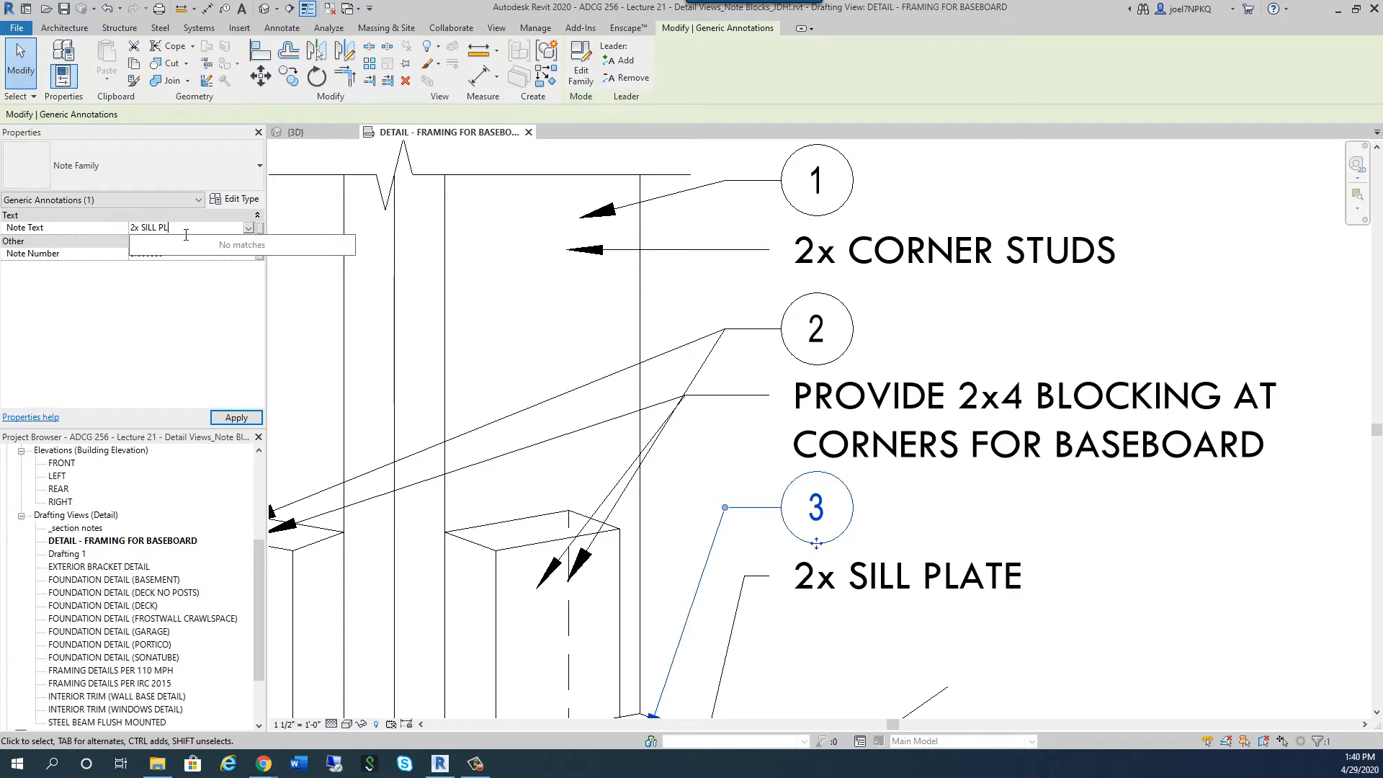
type("ATE")
left_click(247, 420)
left_click(1135, 664)
Check the Note Text and Note Number properties of note symbols 1, 2 and 3 one after another.
scroll(680, 378, "down", 1)
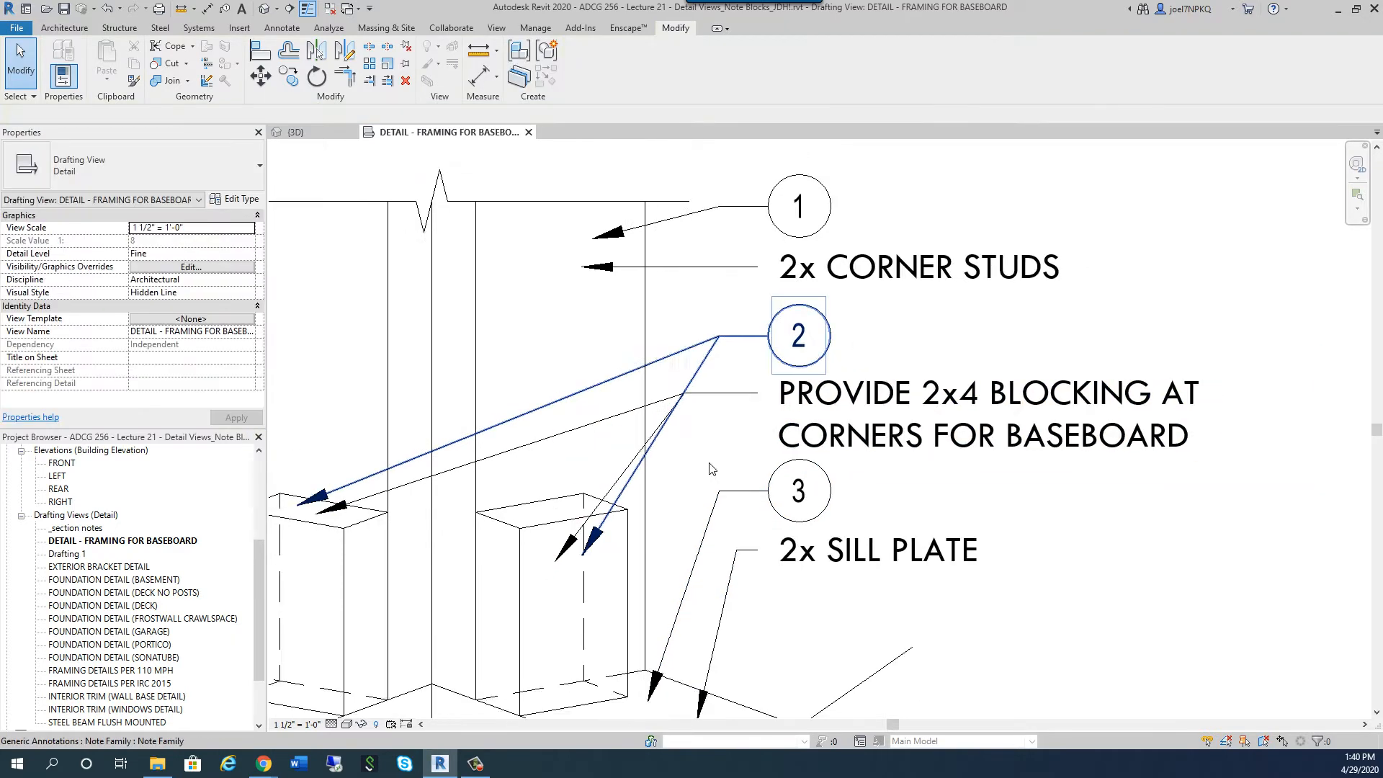
scroll(711, 468, "down", 5)
scroll(809, 518, "up", 4)
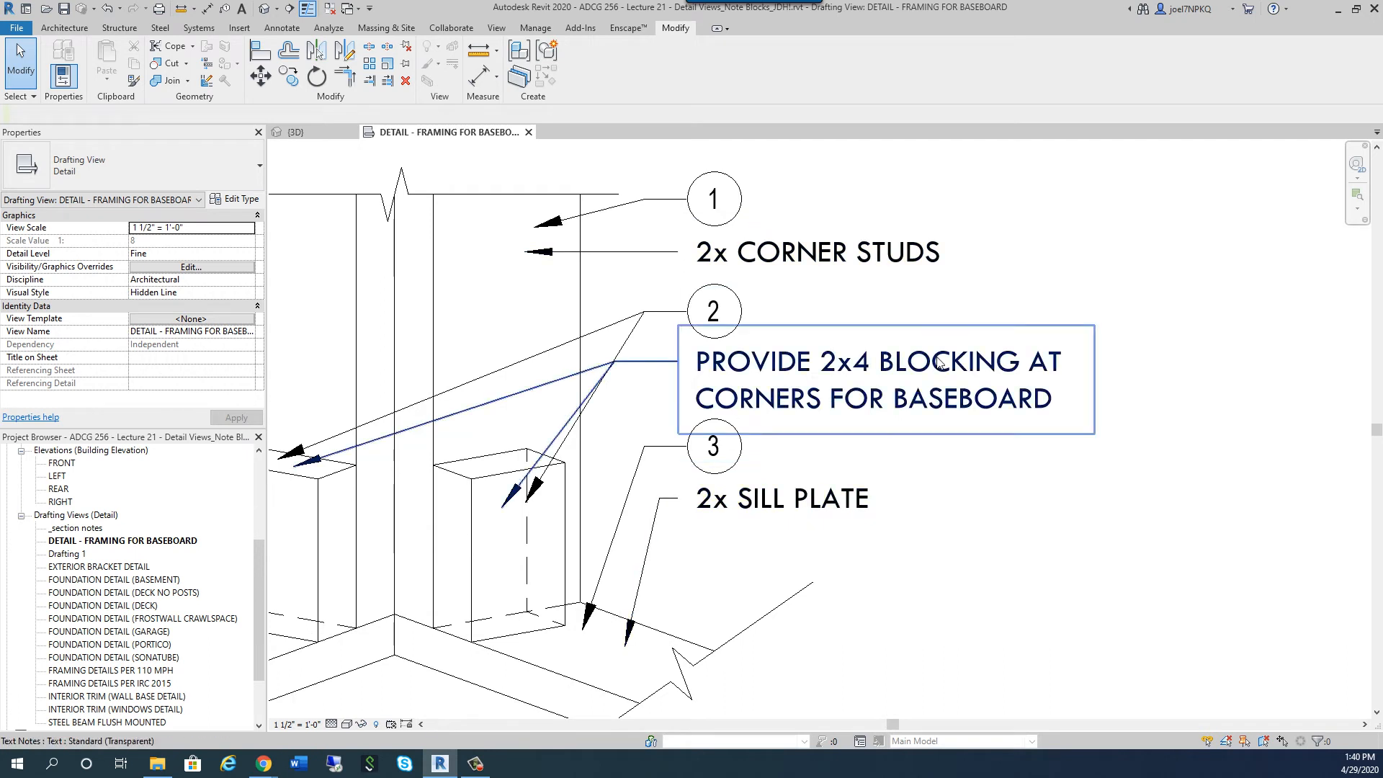
left_click(814, 254)
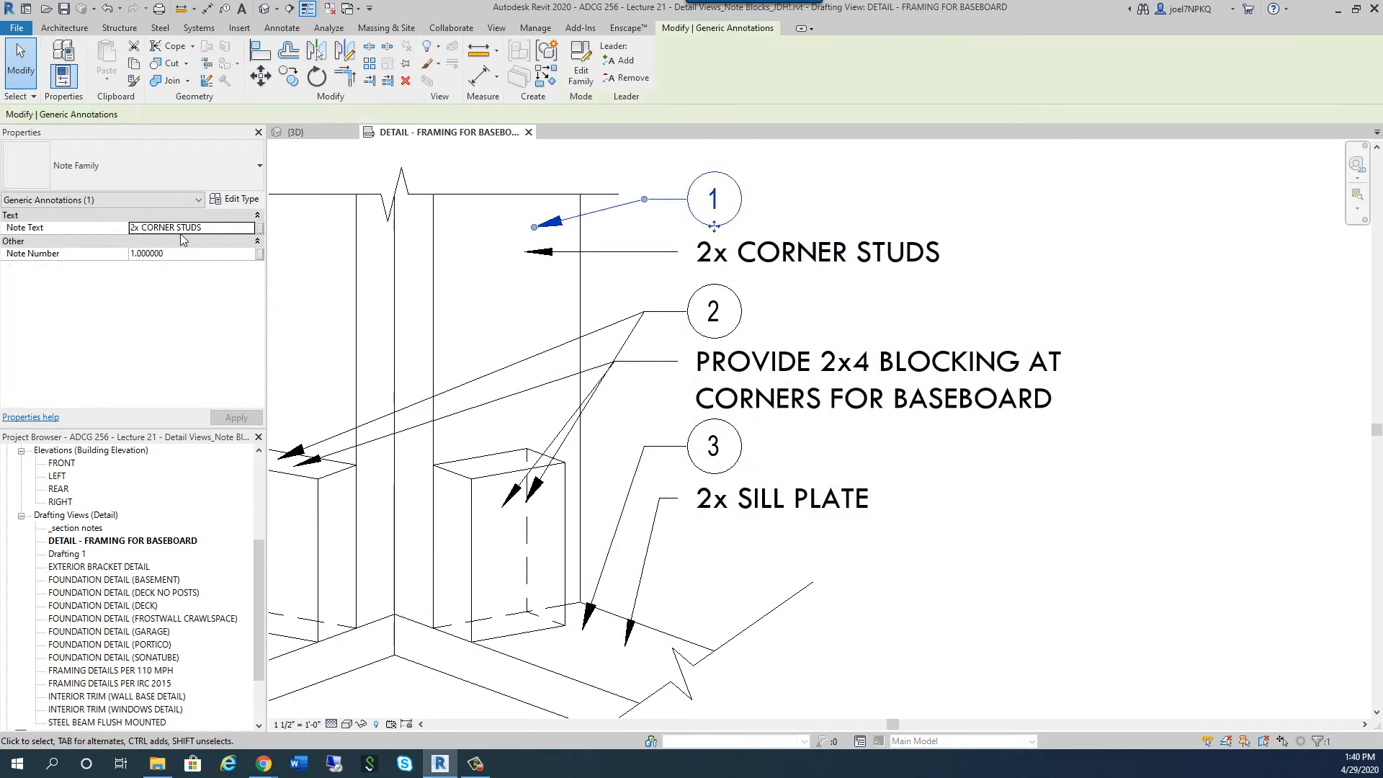
left_click(686, 346)
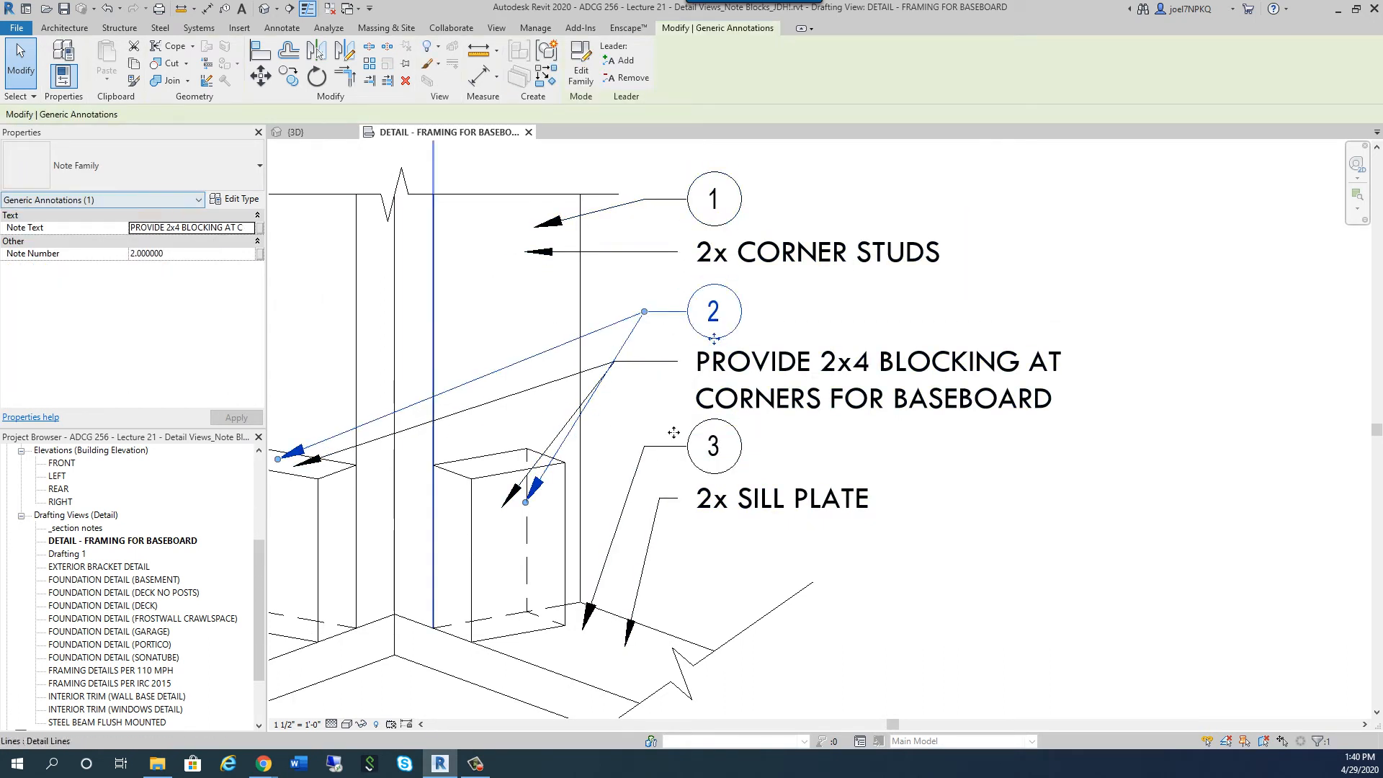
left_click(760, 469)
left_click(1036, 494)
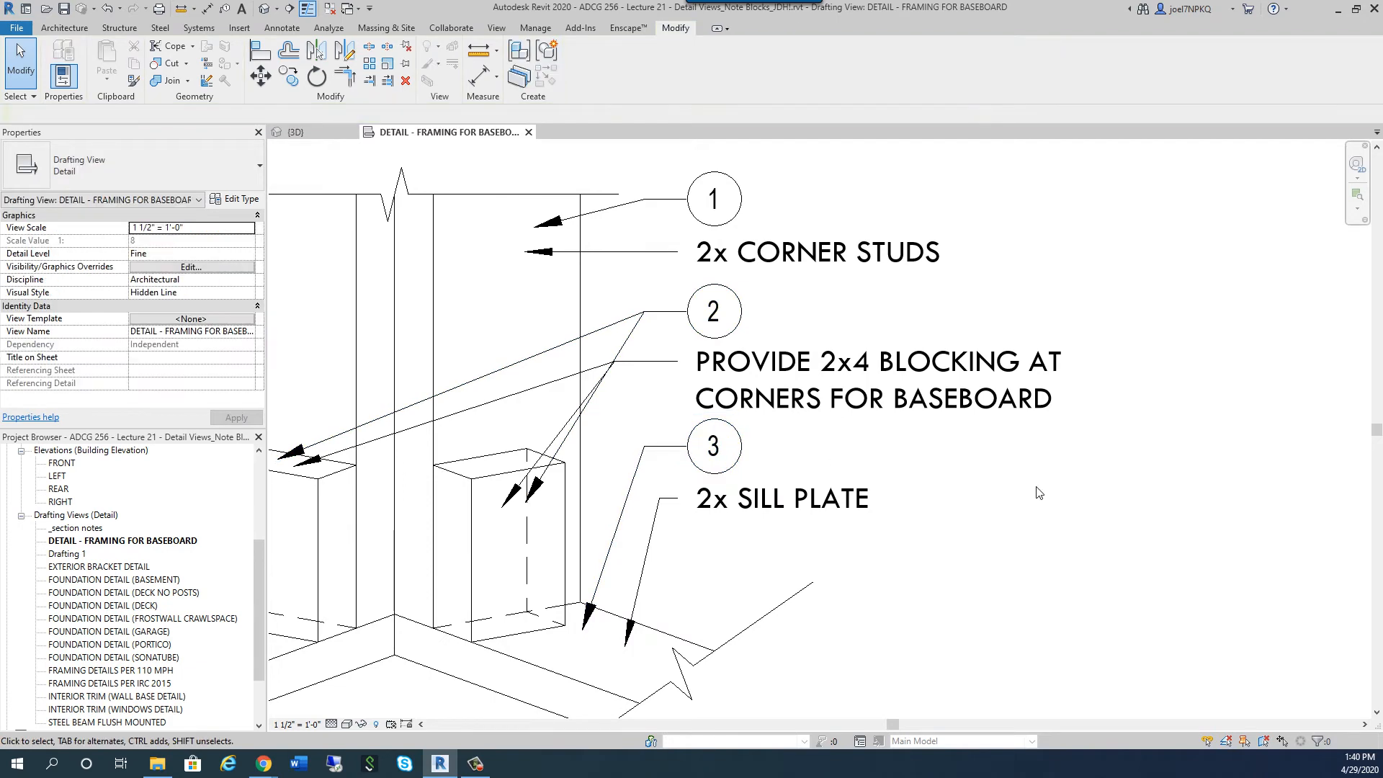
Delete the sill plate, 2x4 blocking and corner stud text notes with their leaders, keeping the numbered symbols.
scroll(1039, 491, "down", 3)
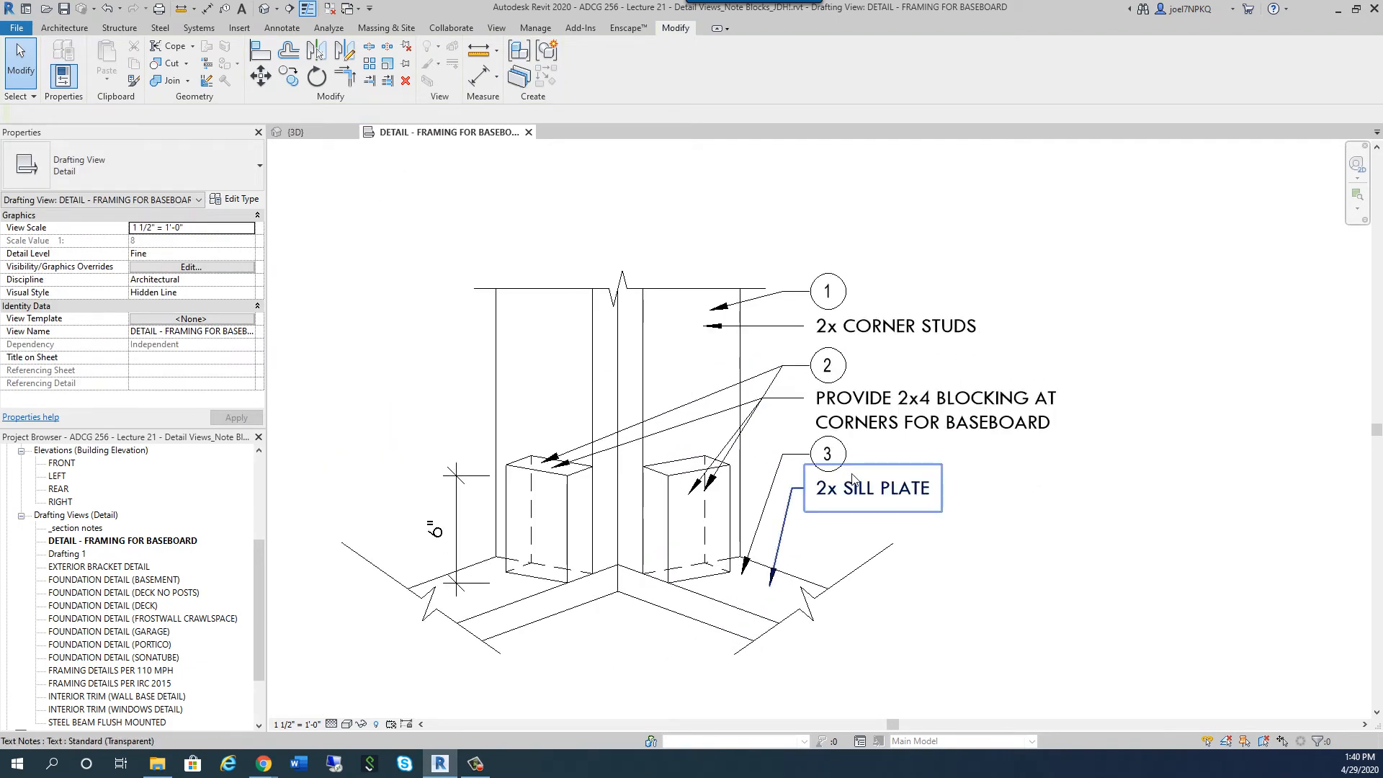
left_click(870, 488)
key("Delete")
left_click(937, 420)
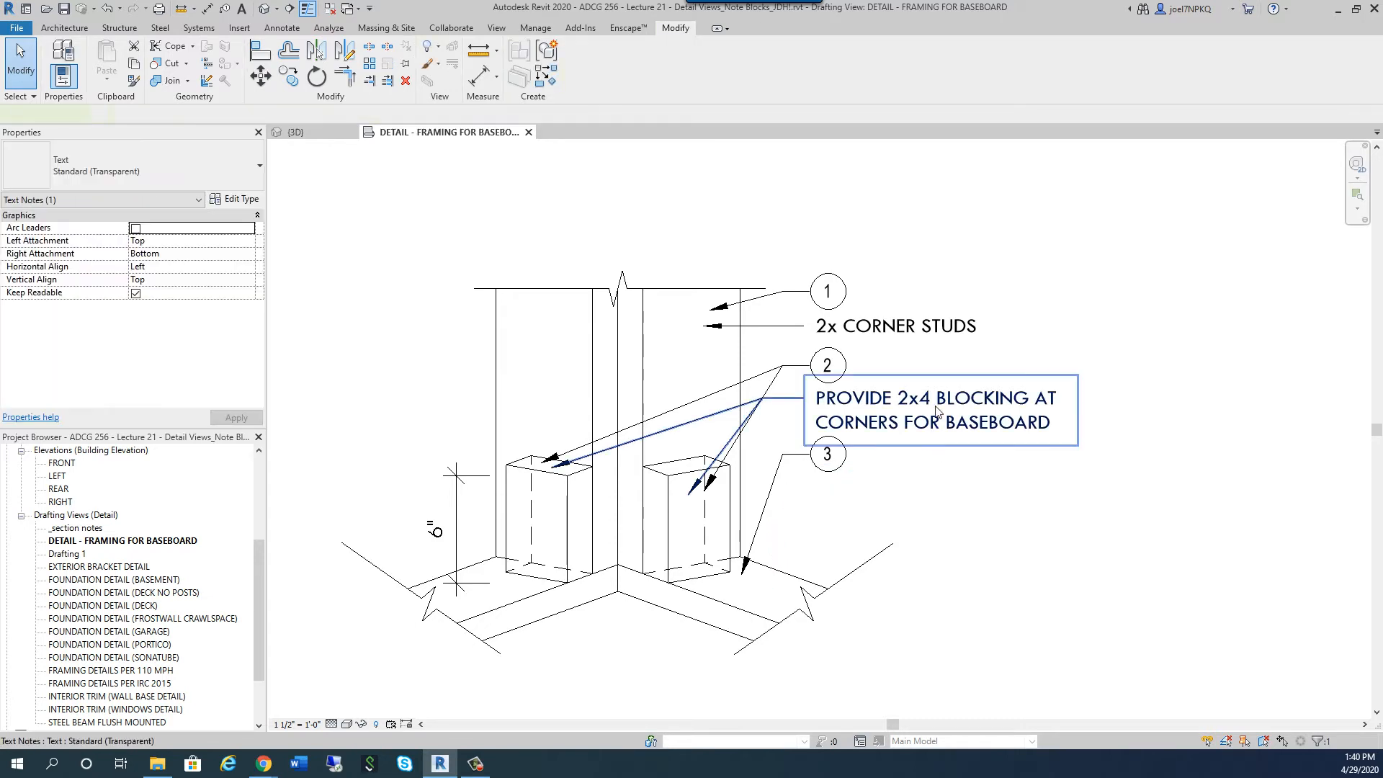
key("Delete")
left_click(937, 328)
key("Delete")
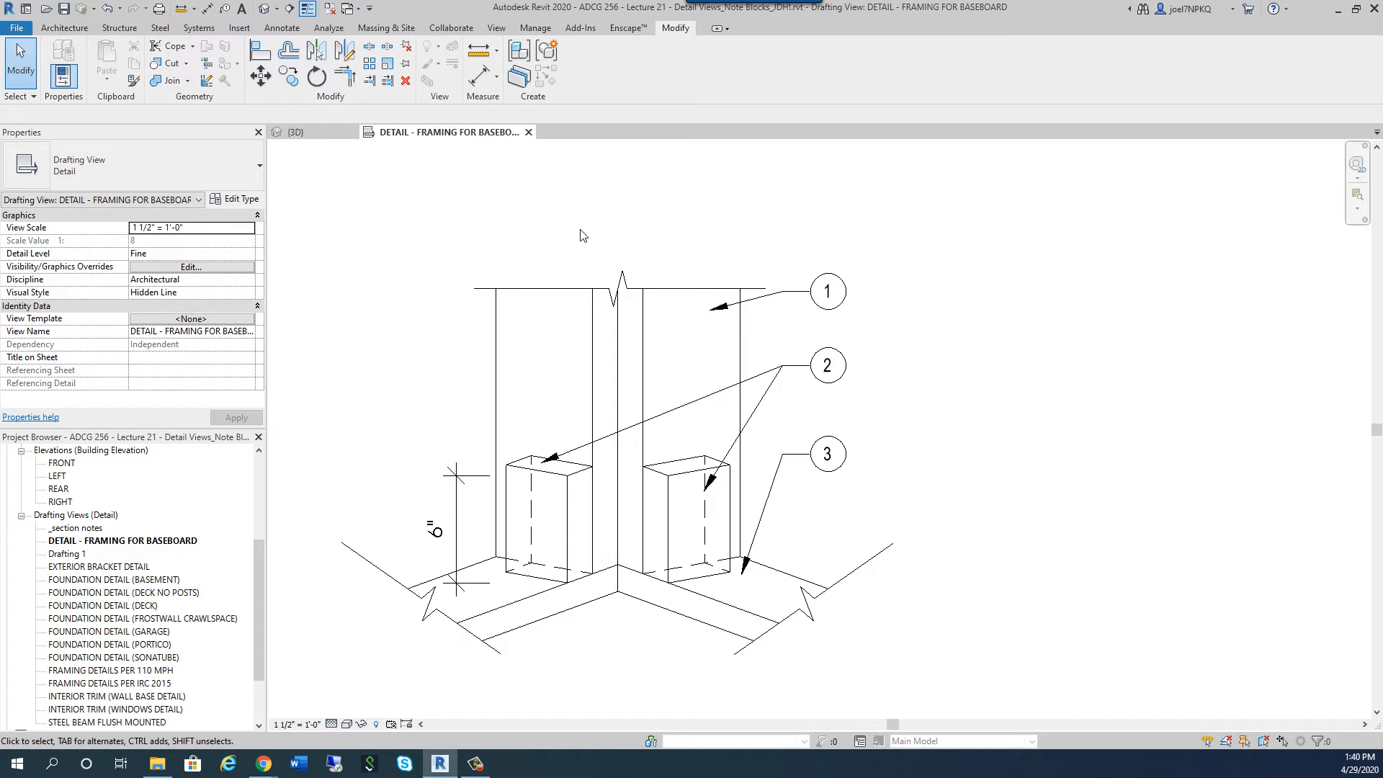
left_click(496, 28)
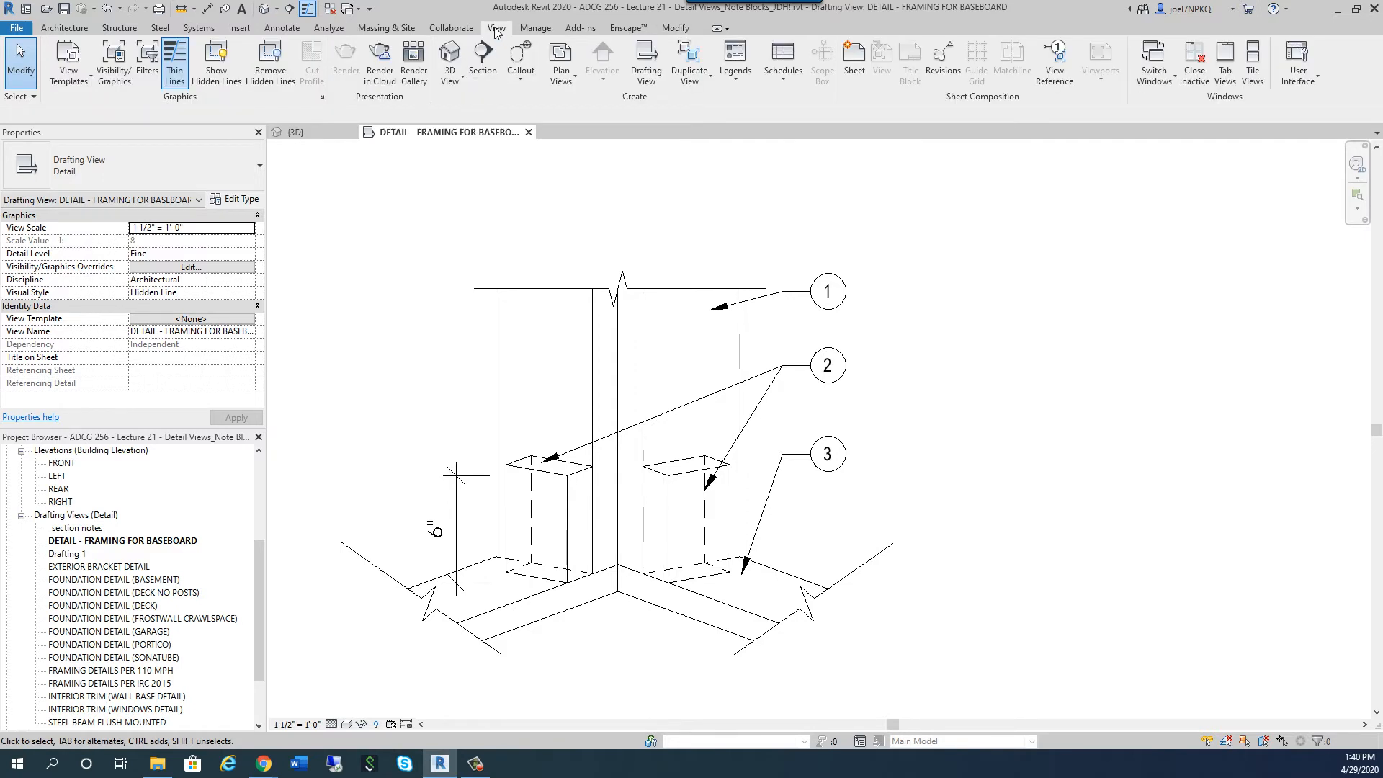
left_click(780, 83)
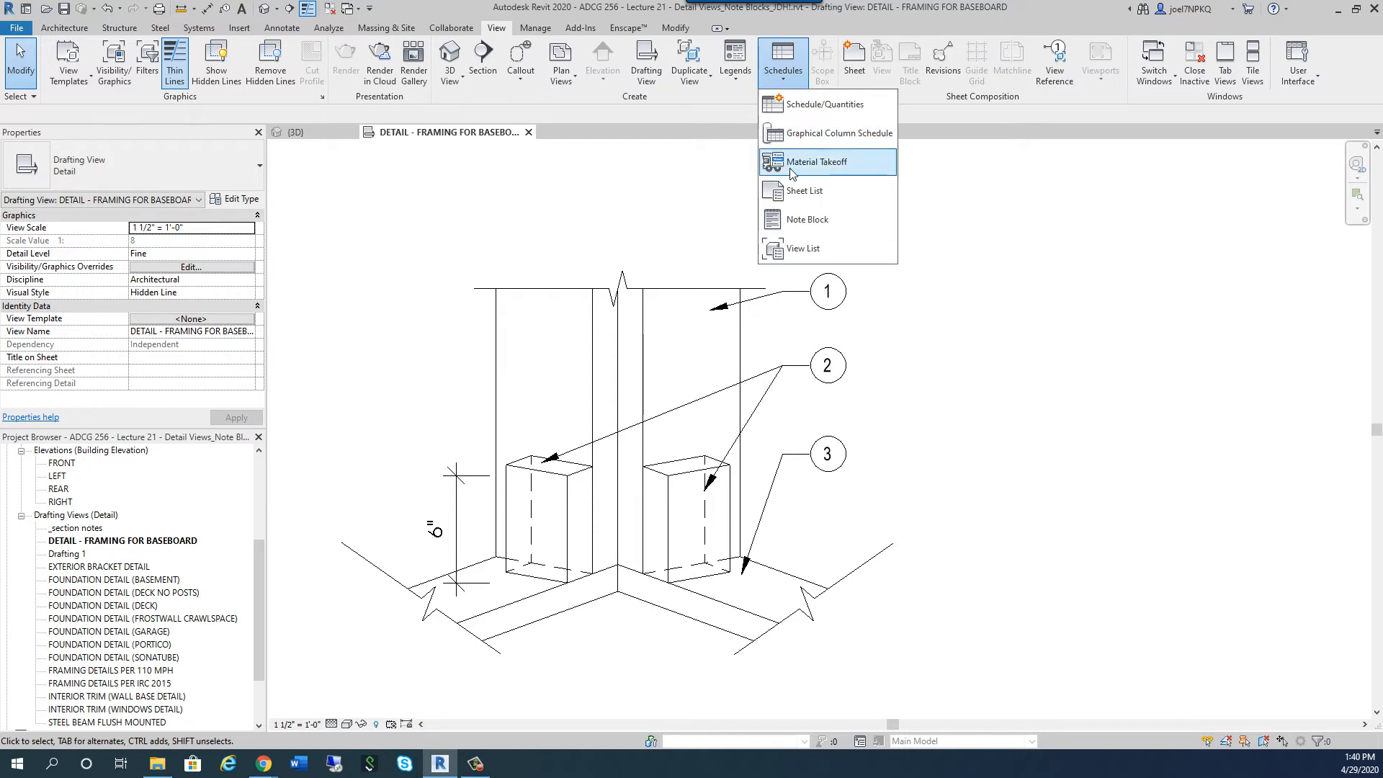
left_click(808, 228)
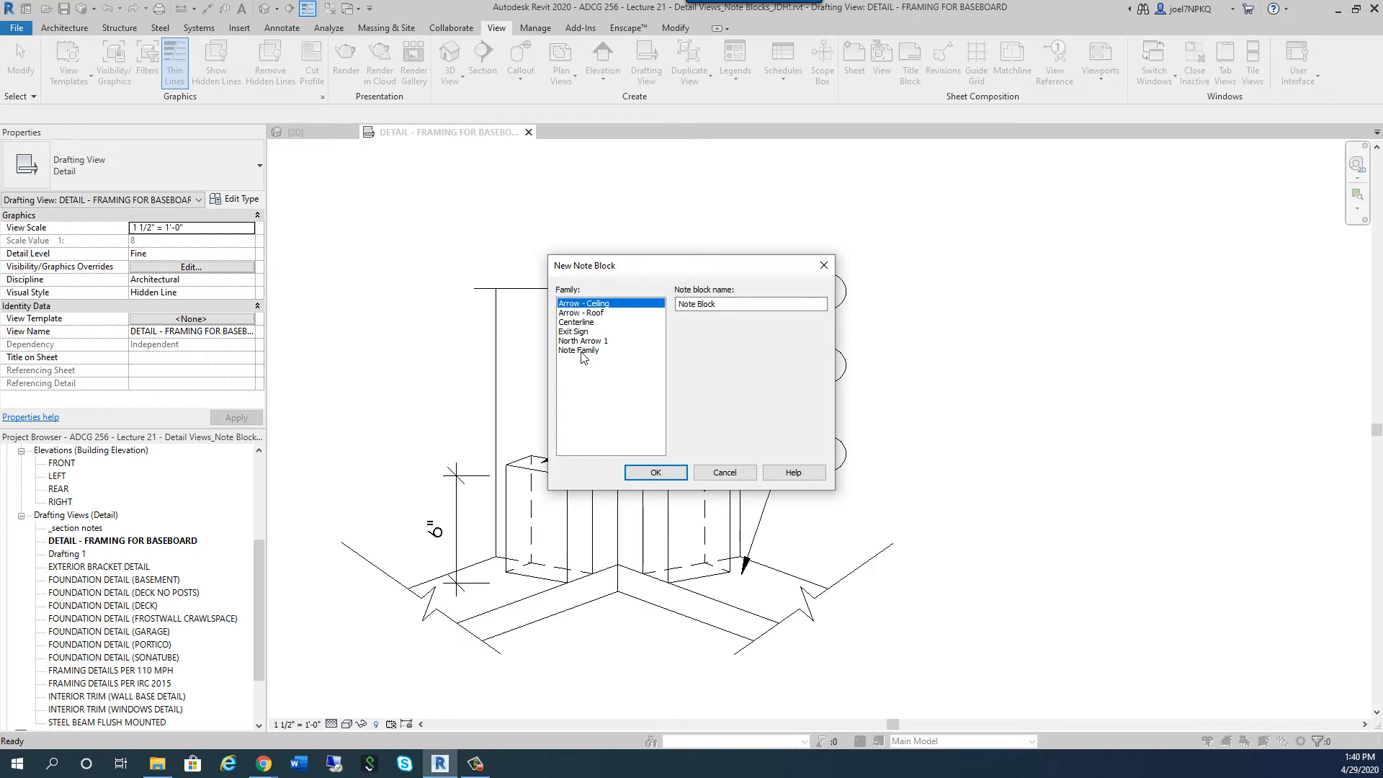
left_click(725, 472)
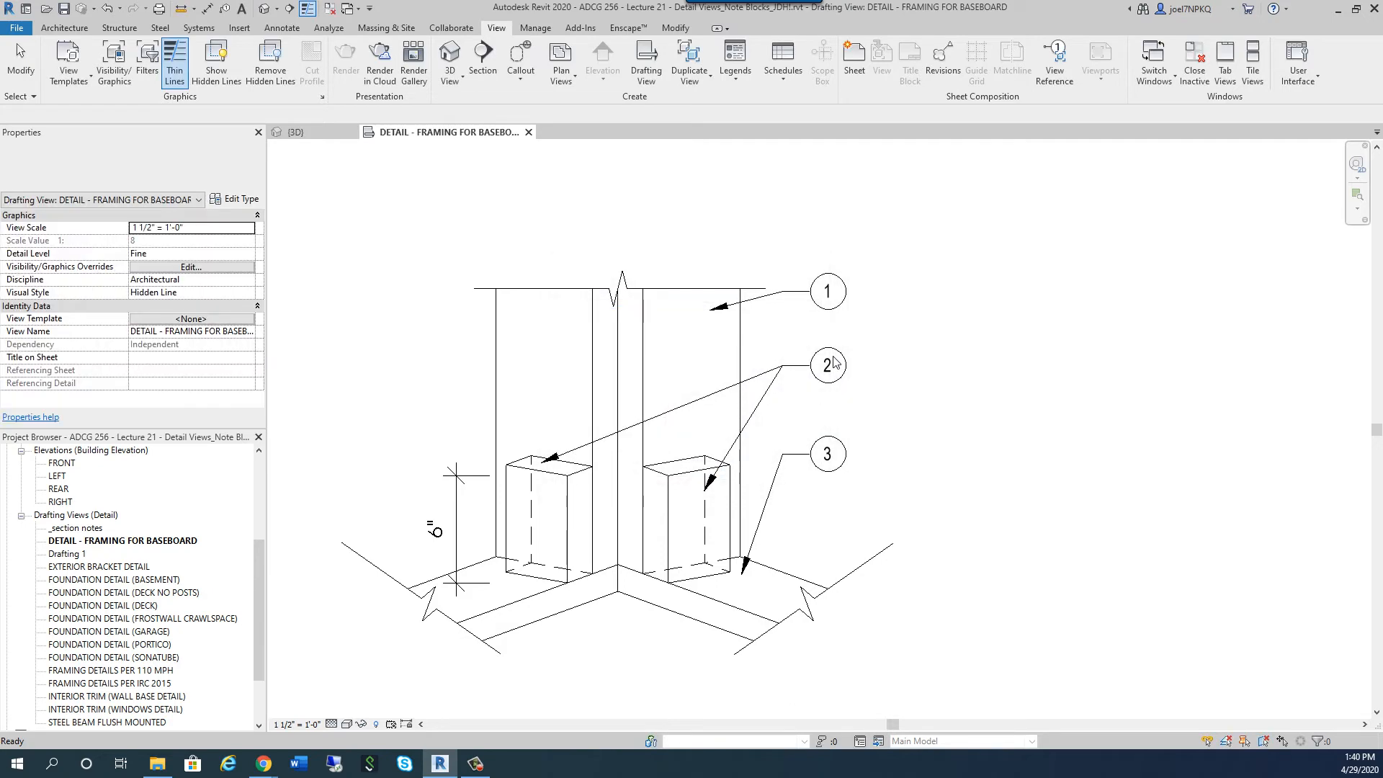
Examine the type properties of note symbol 1 and its type name, without renaming the type.
left_click(849, 310)
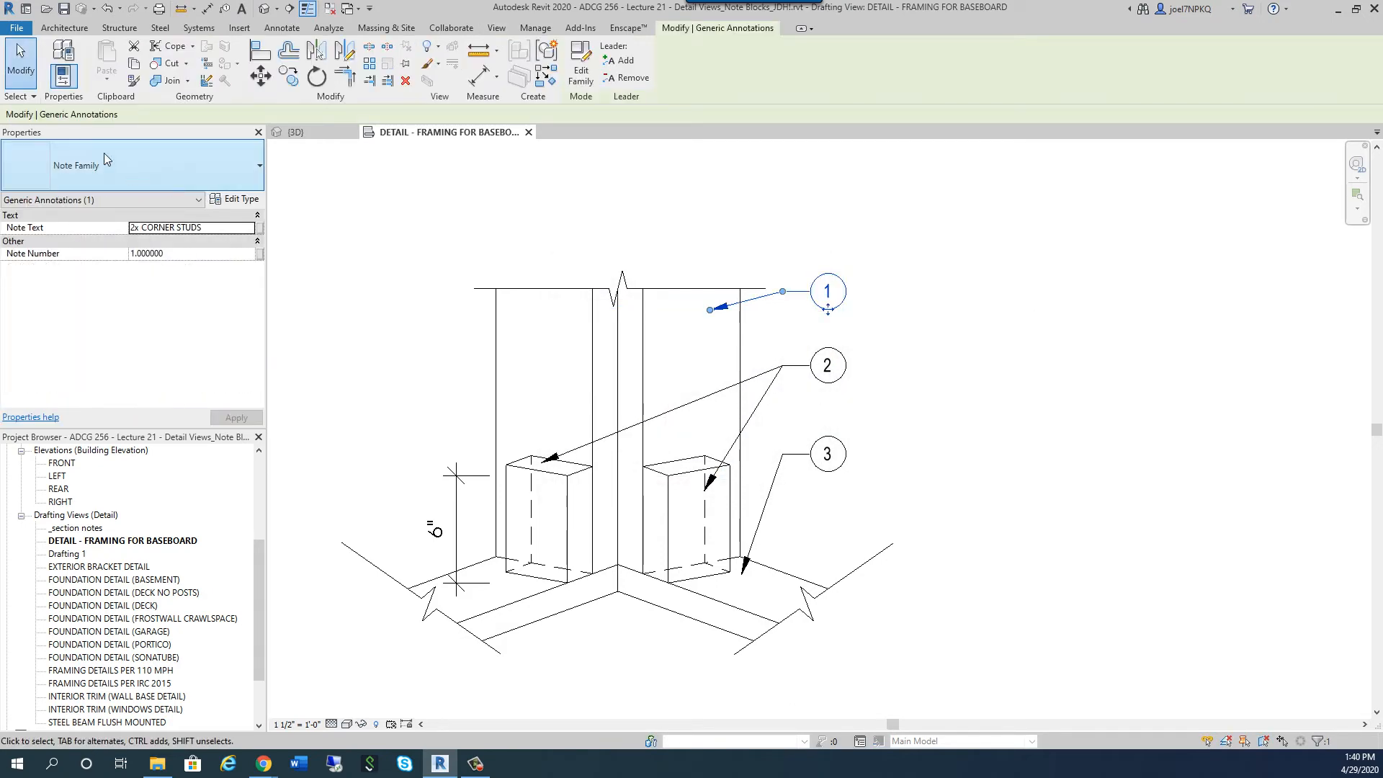
left_click(600, 206)
left_click(845, 274)
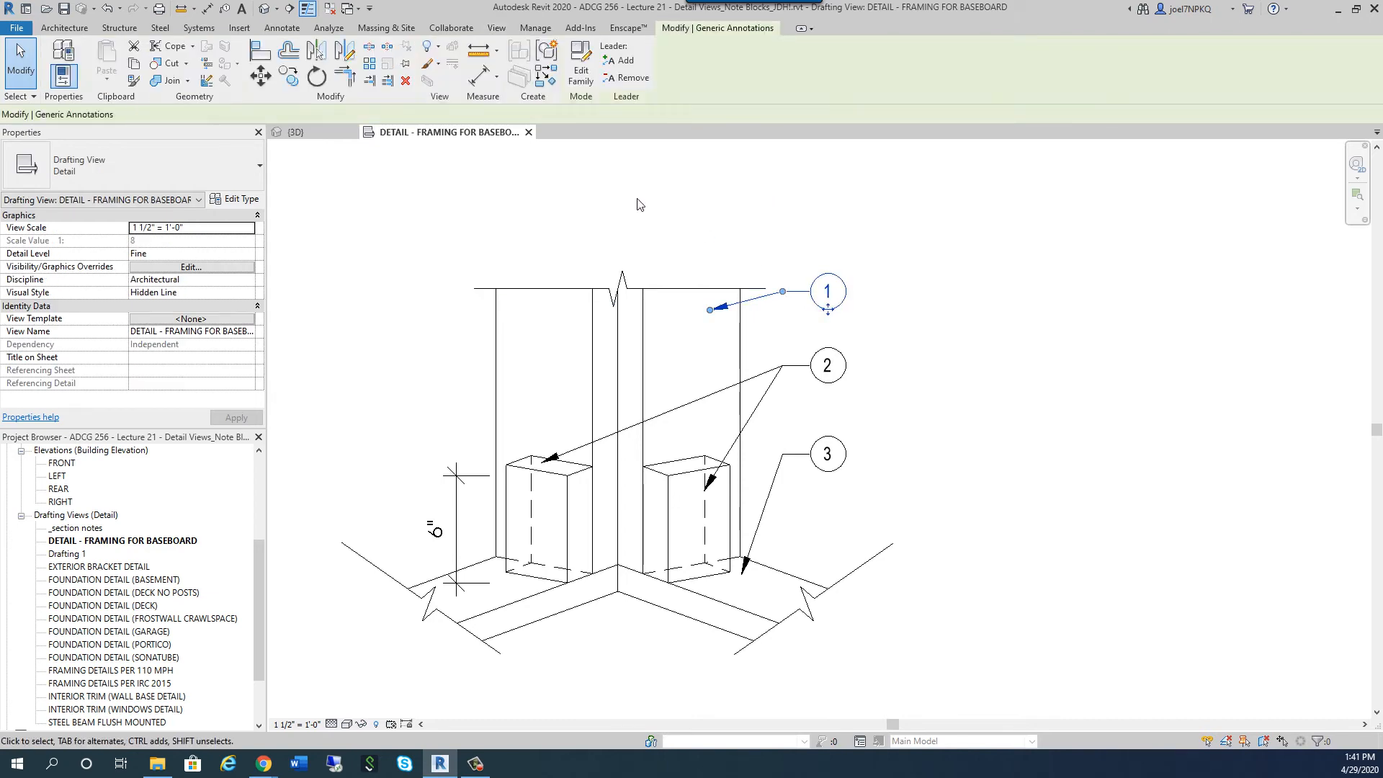
left_click(255, 203)
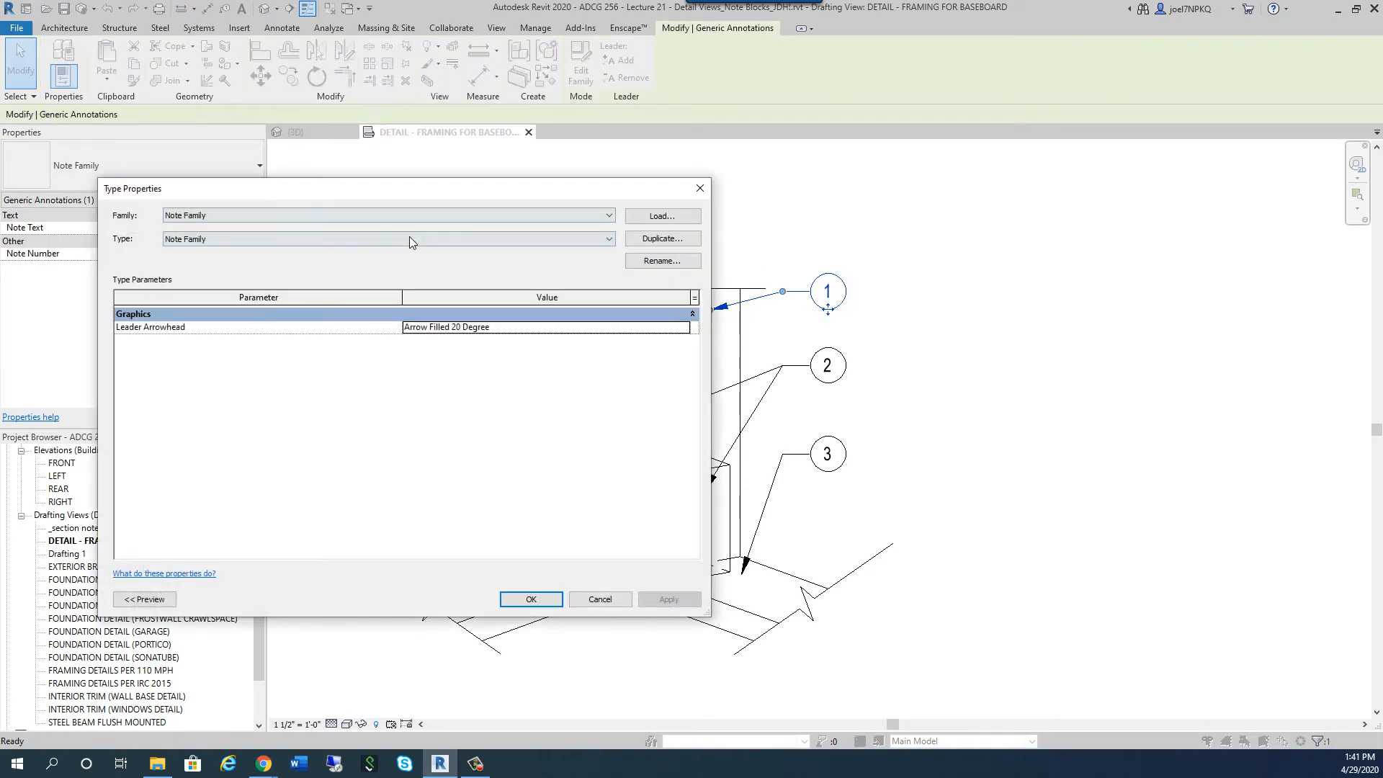
left_click(651, 262)
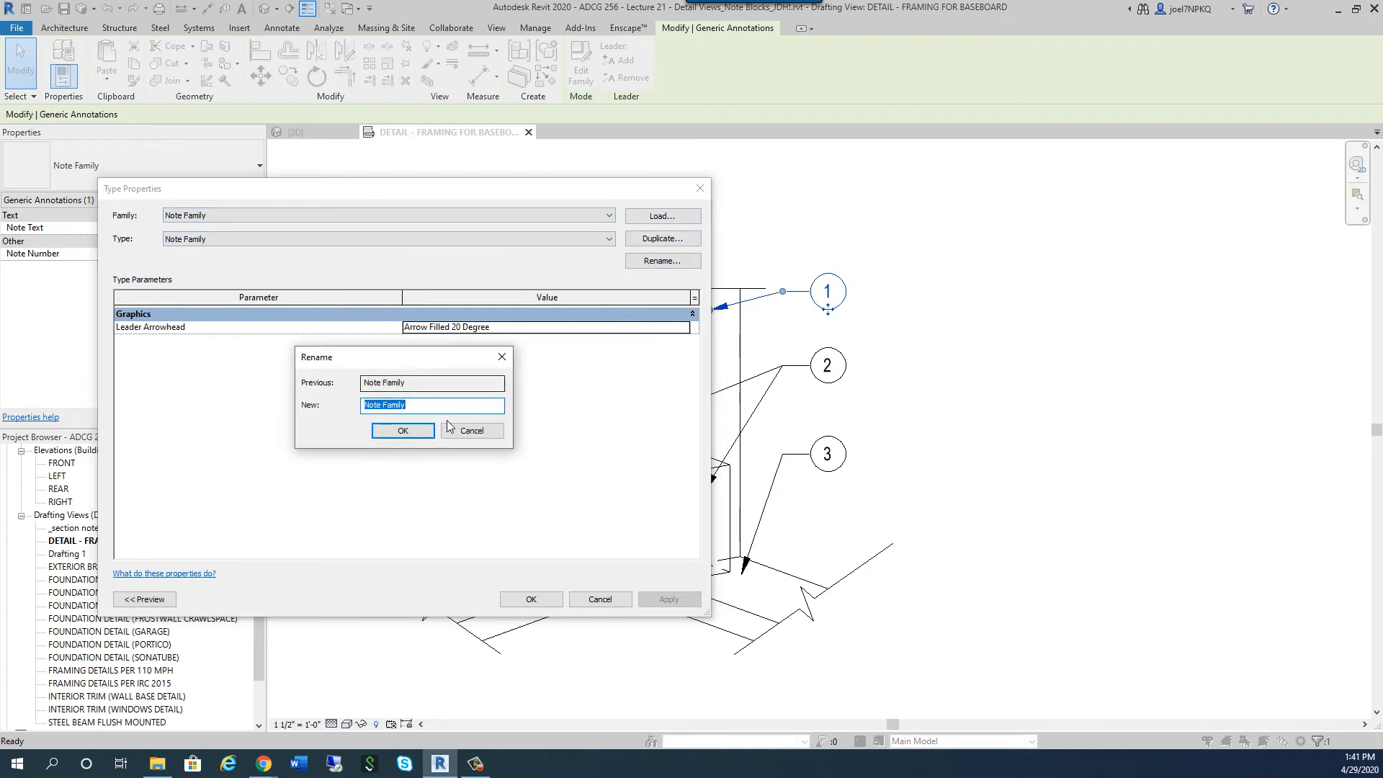
left_click(469, 430)
left_click(531, 599)
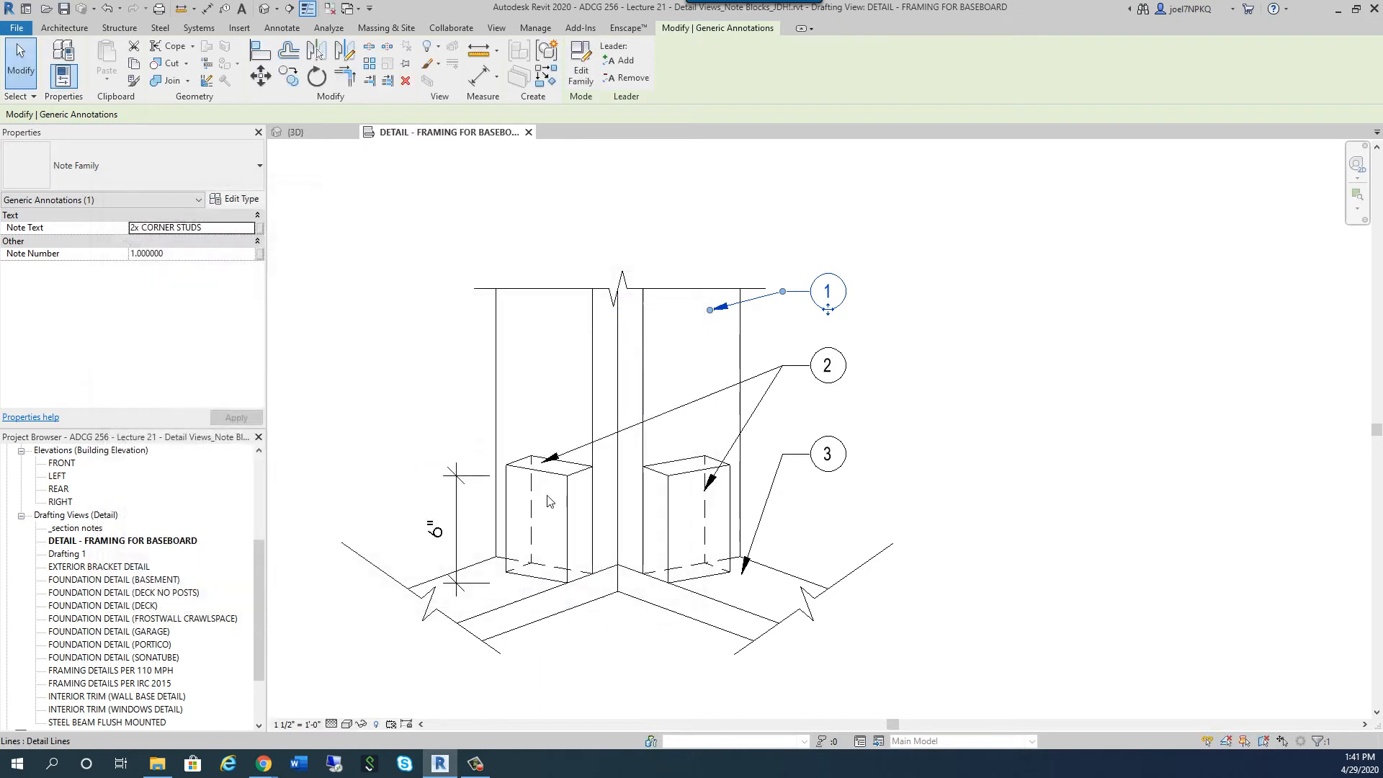
Create a new note block schedule based on the Note Family.
key("Escape")
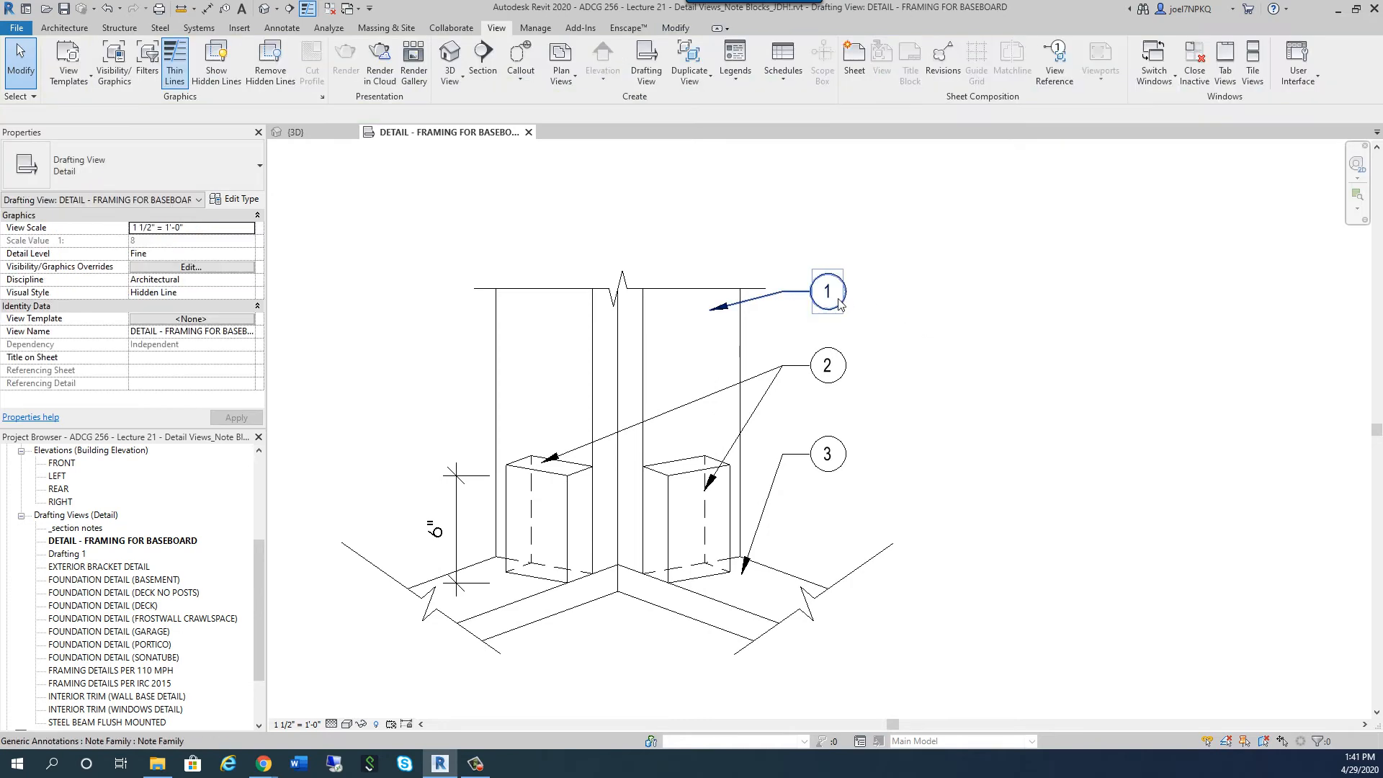
left_click(783, 72)
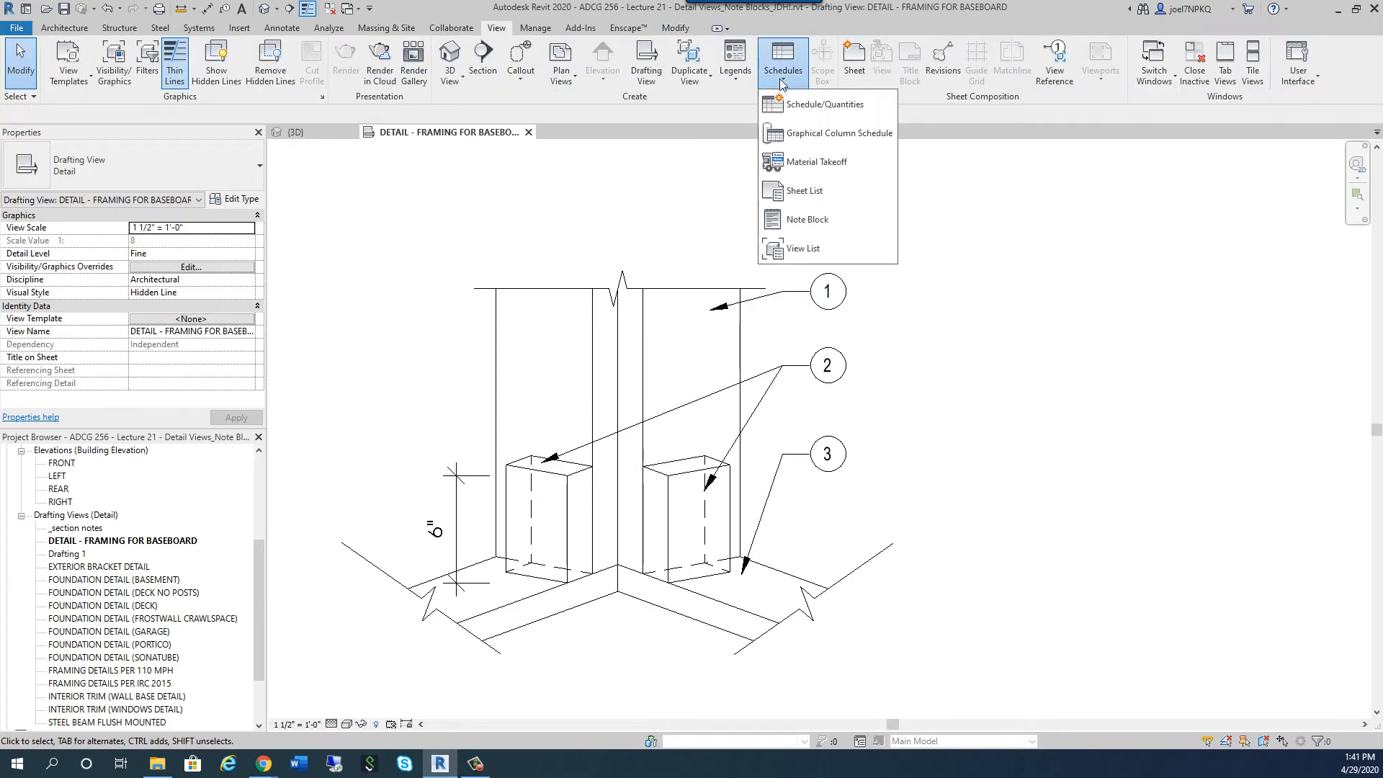
left_click(799, 221)
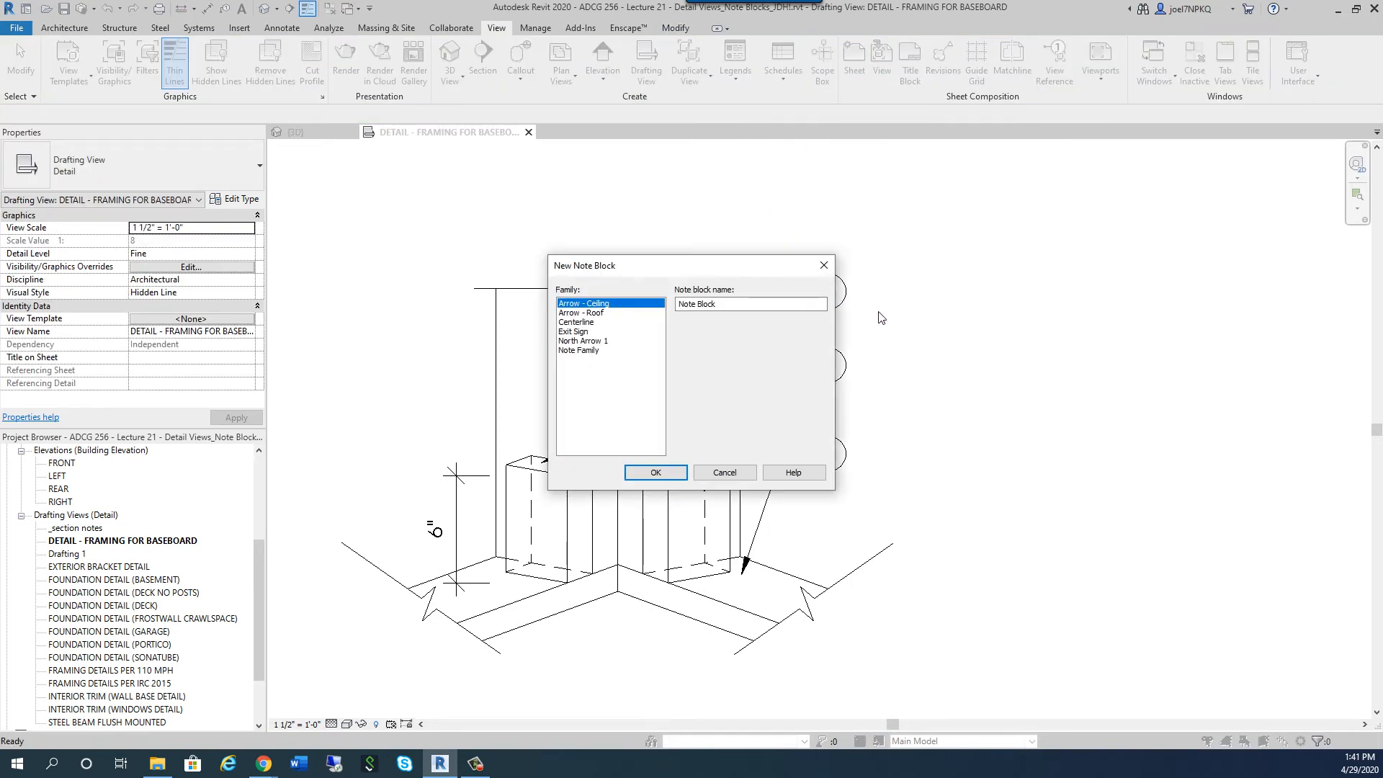
left_click(598, 351)
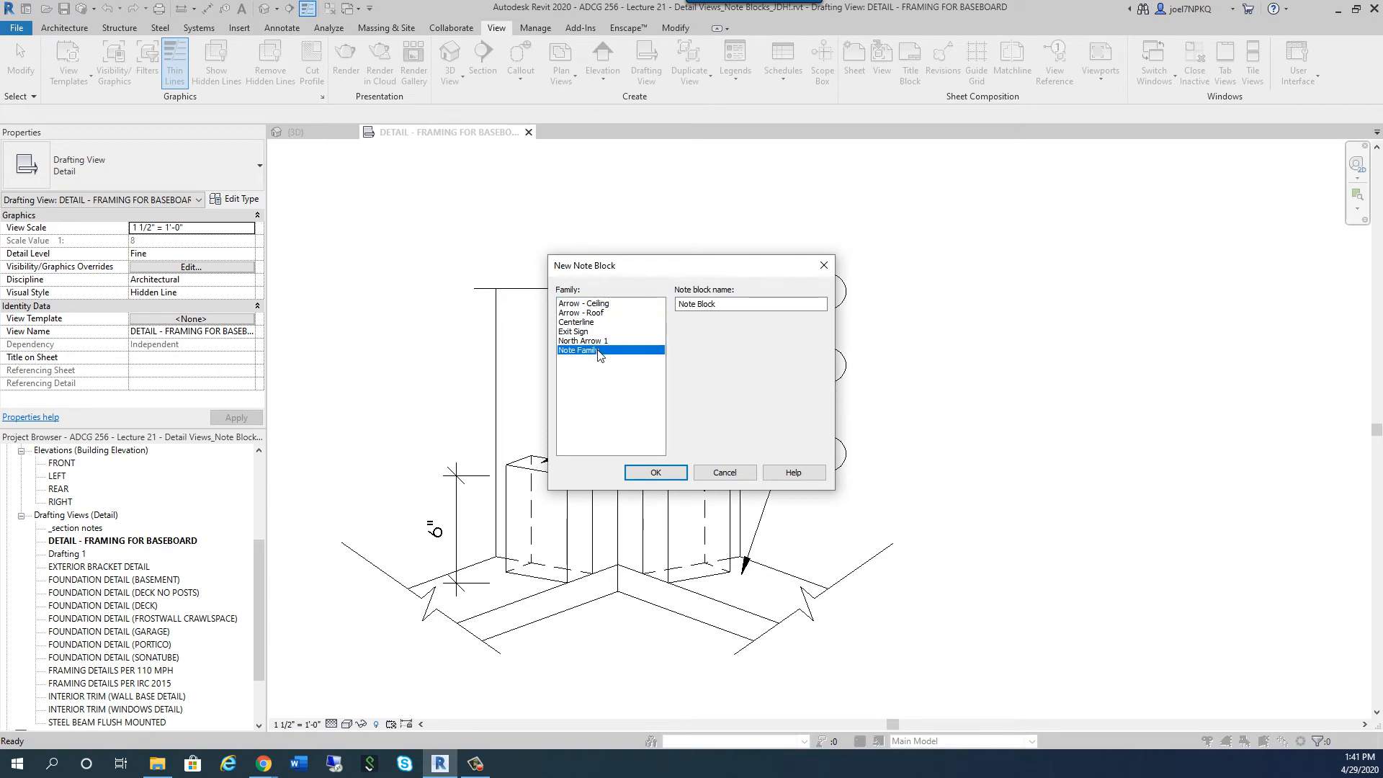
left_click(656, 473)
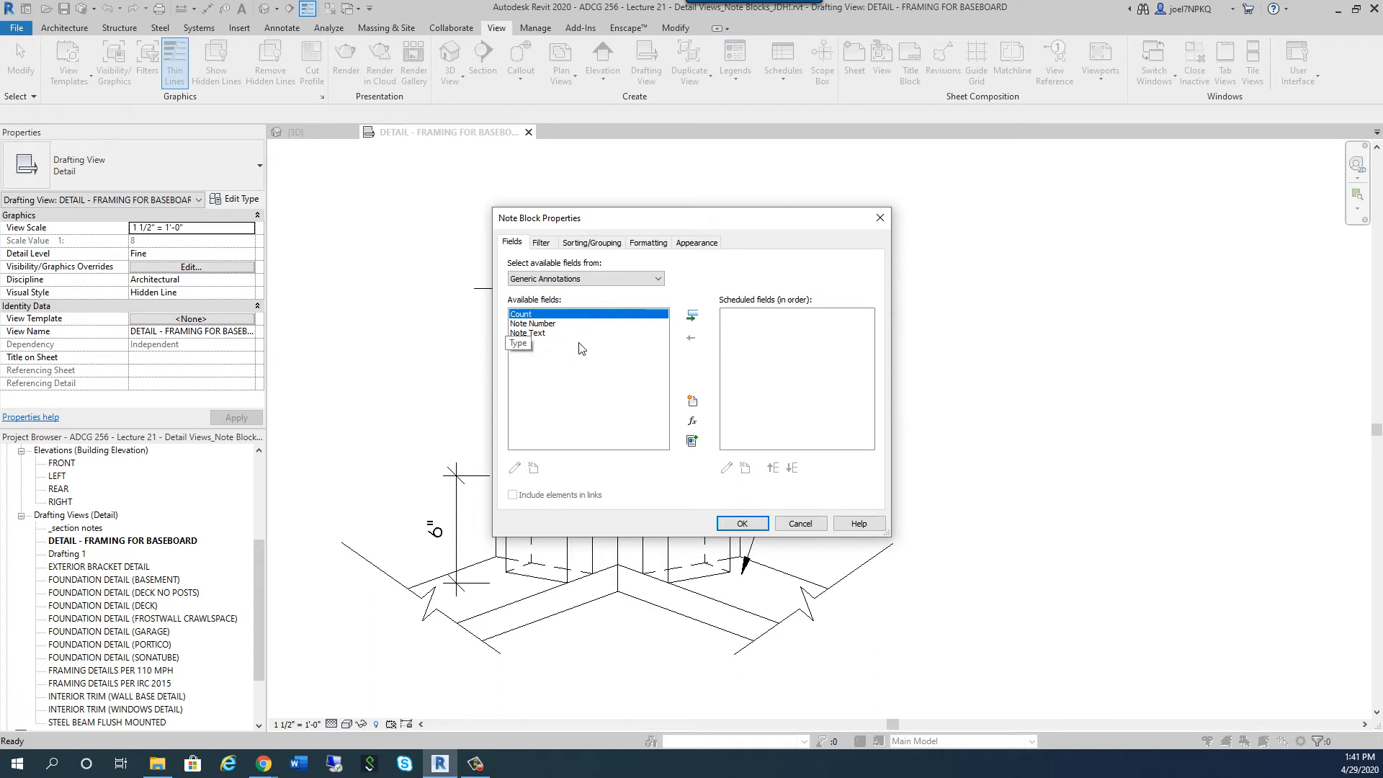
Schedule the Note Number and Note Text fields in the note block and widen the Note Text column to fit the notes.
left_click(542, 324)
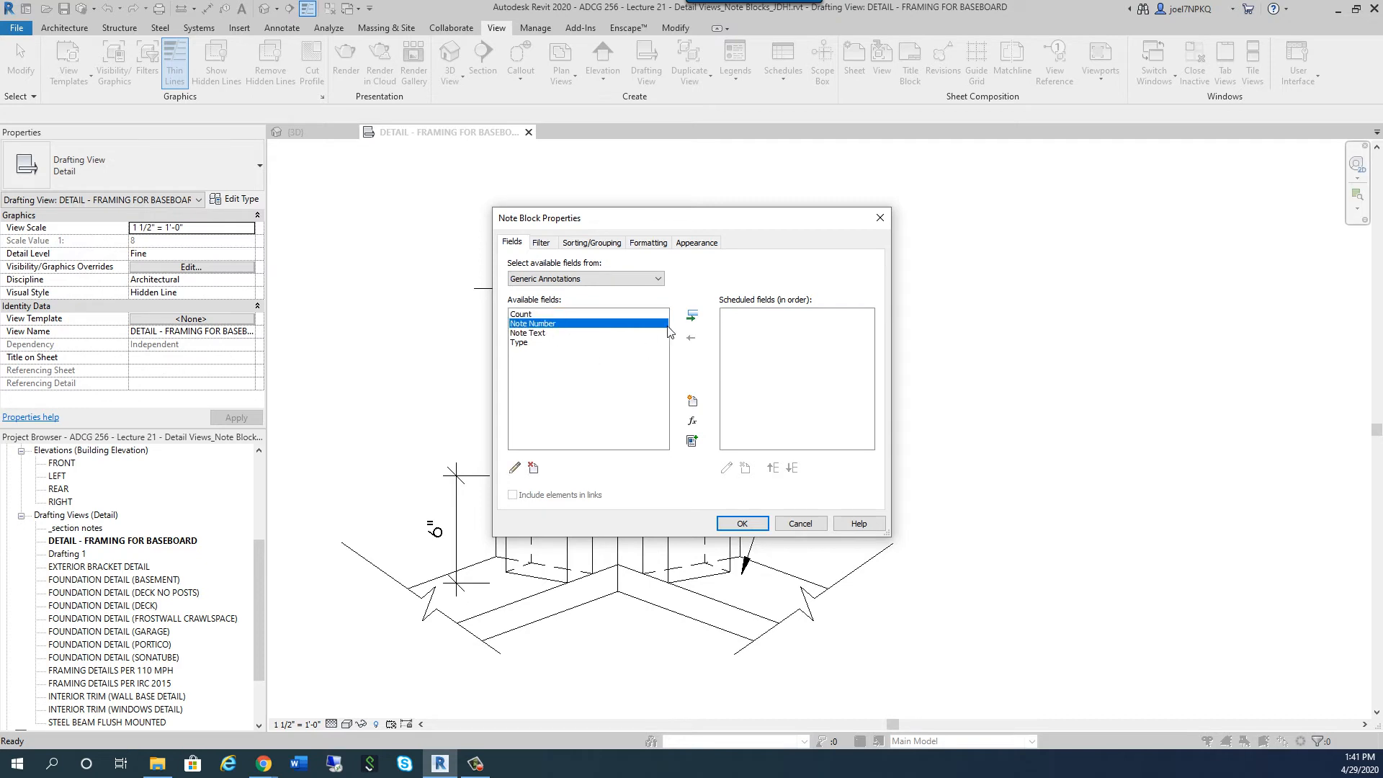
left_click(690, 319)
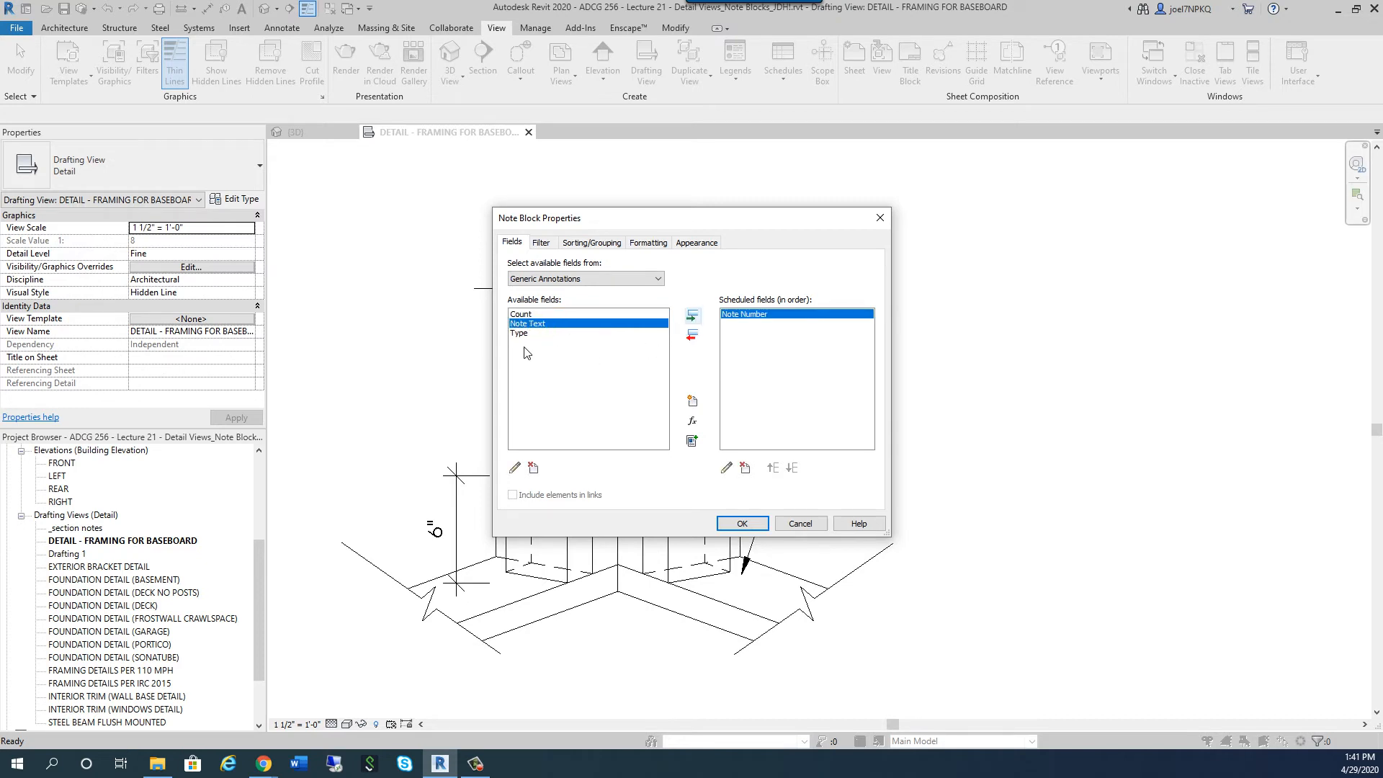
left_click(691, 316)
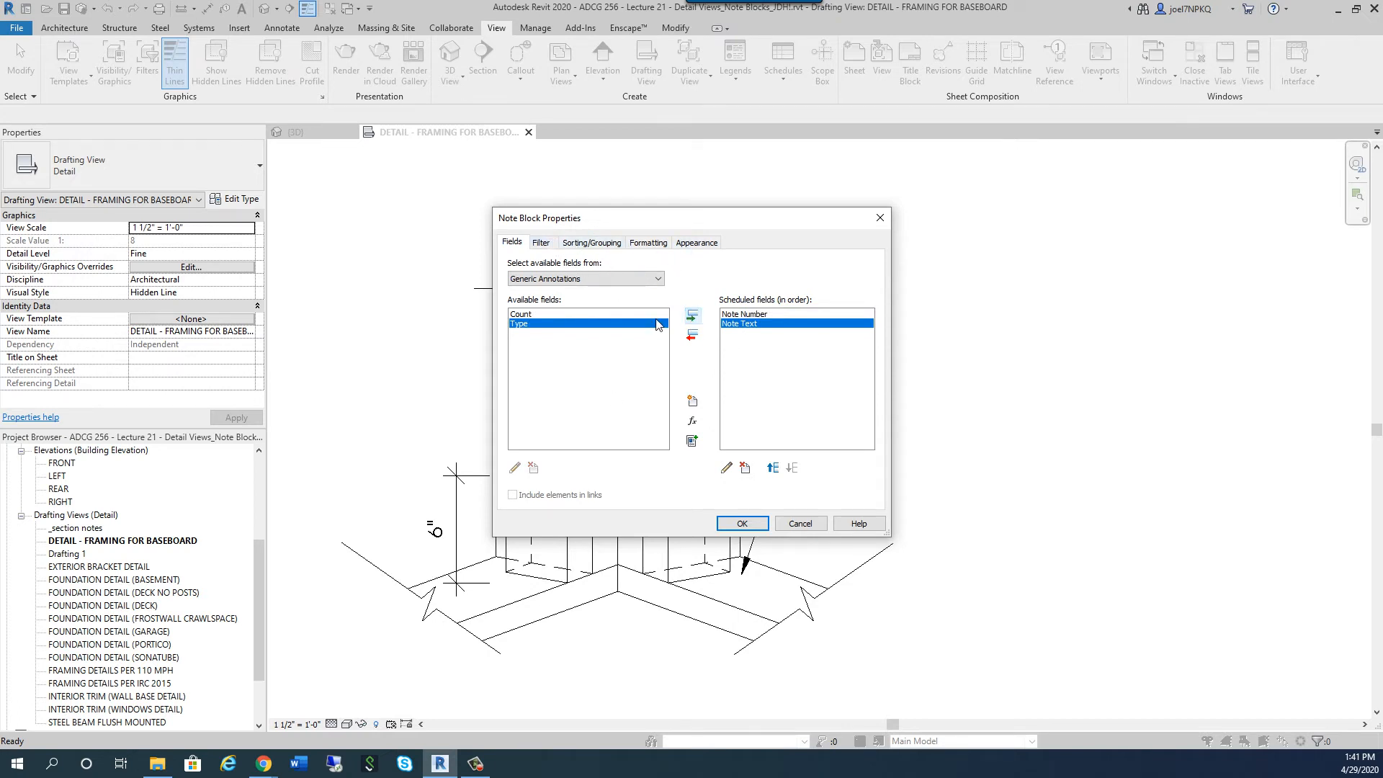
left_click(742, 523)
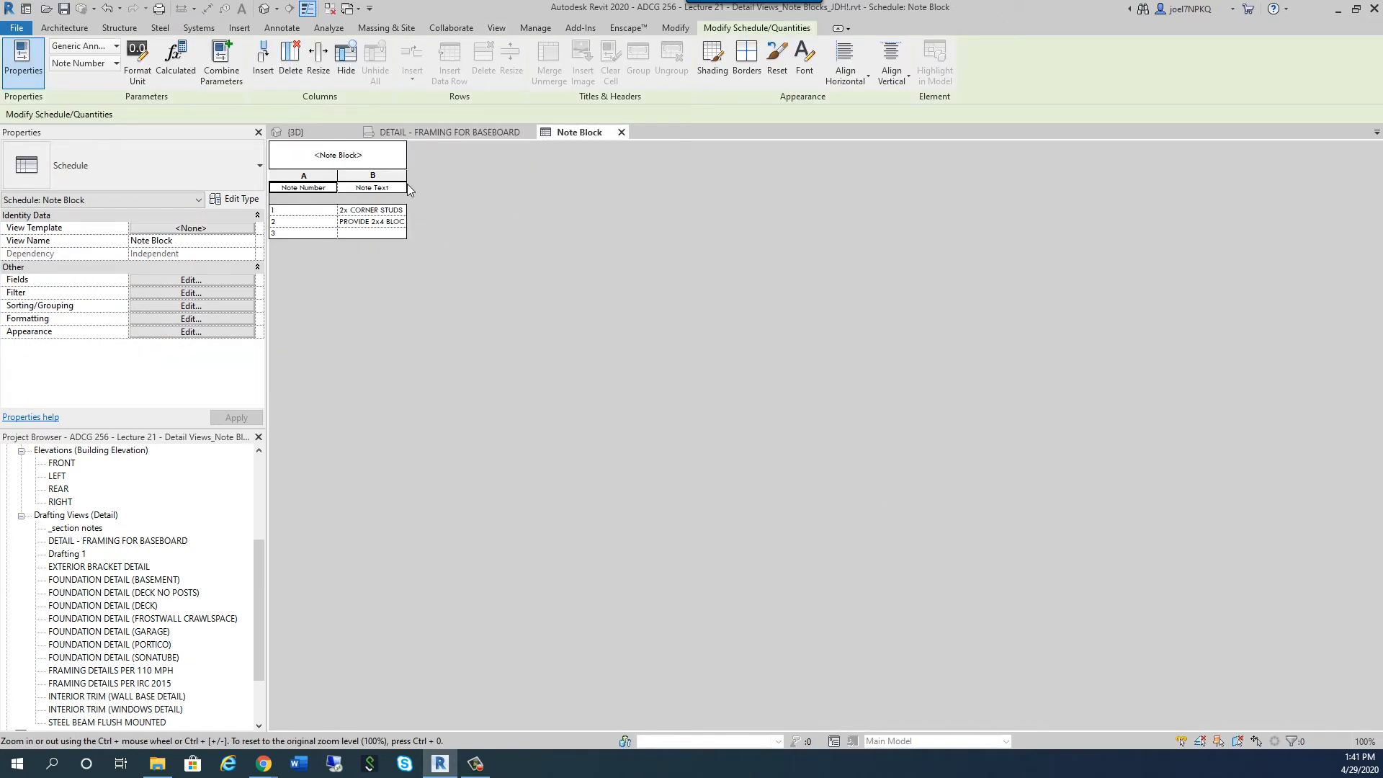
left_click_drag(414, 197, 533, 197)
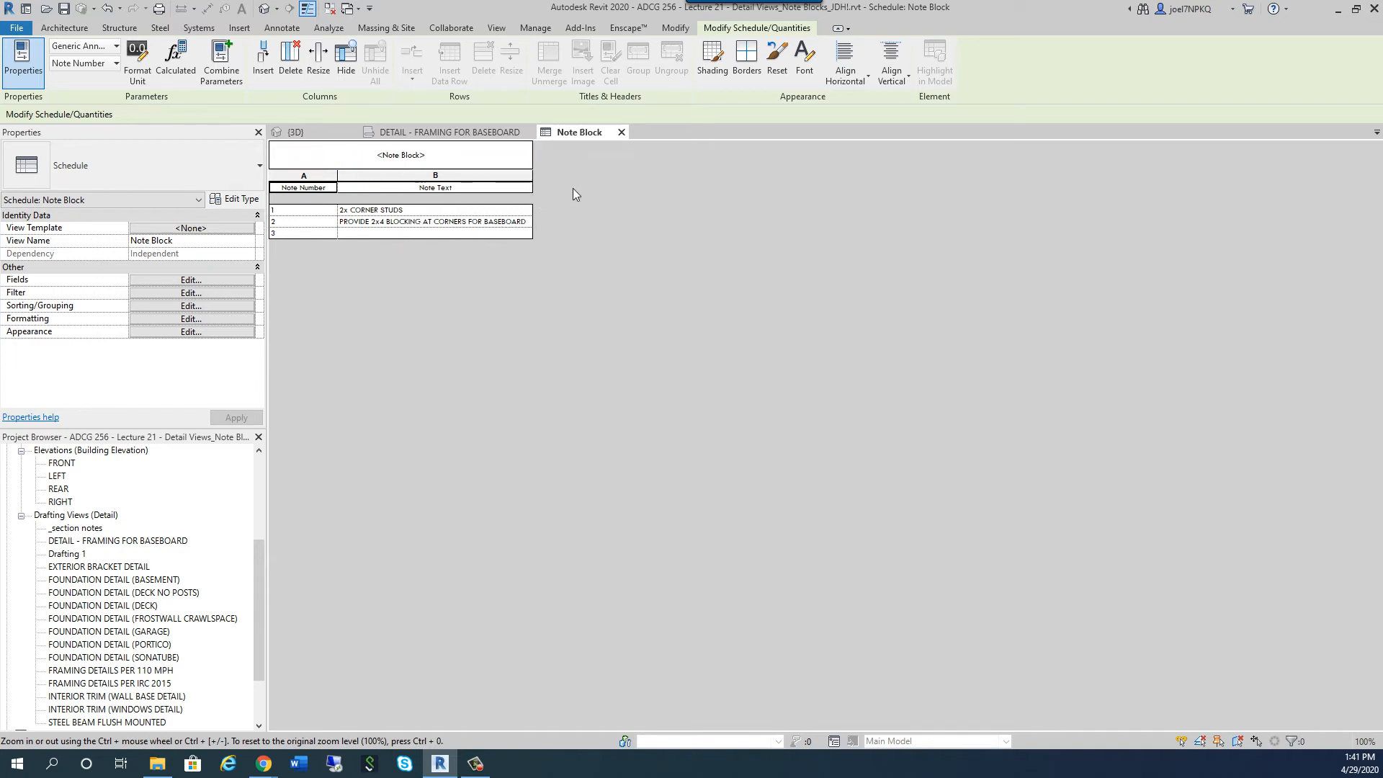
left_click_drag(533, 190, 585, 190)
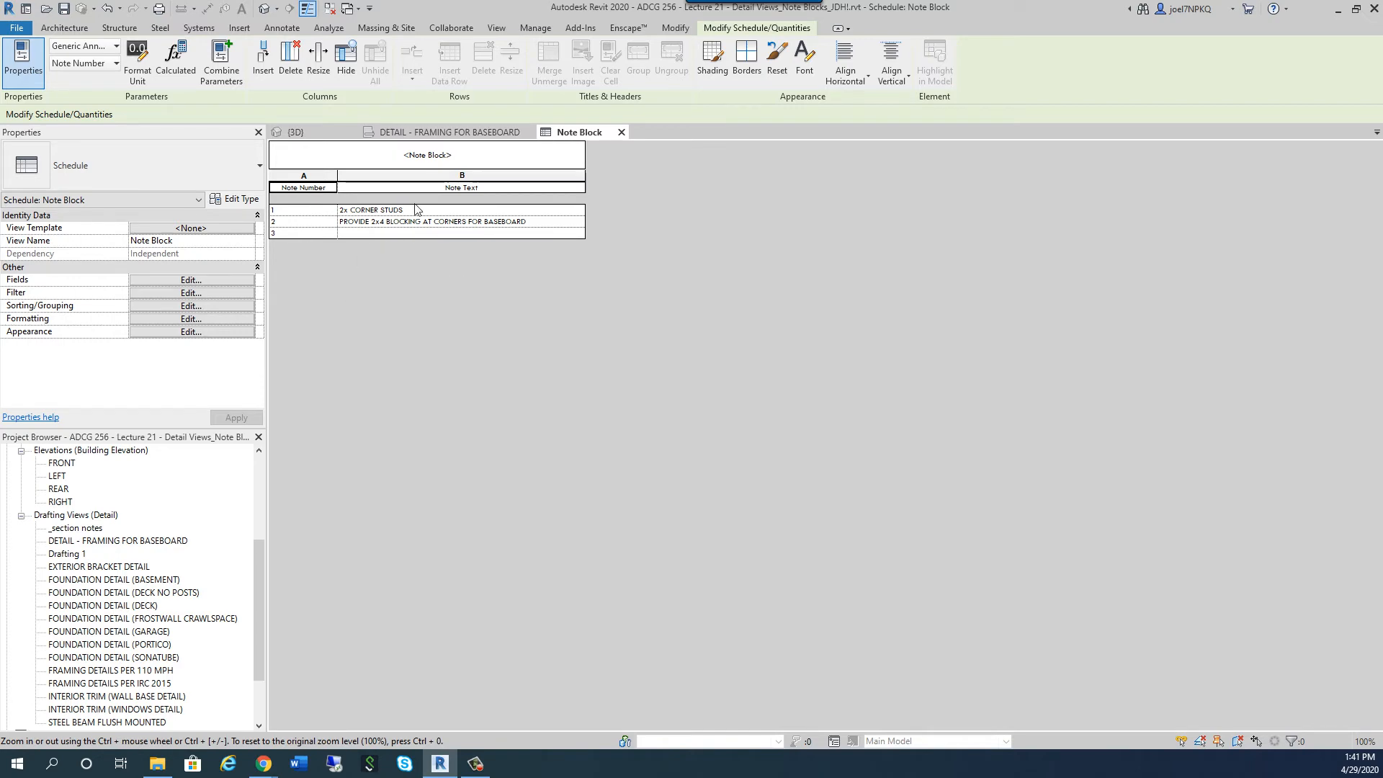
Return to the baseboard framing detail and check the Note Text property of note symbol 3.
left_click(453, 138)
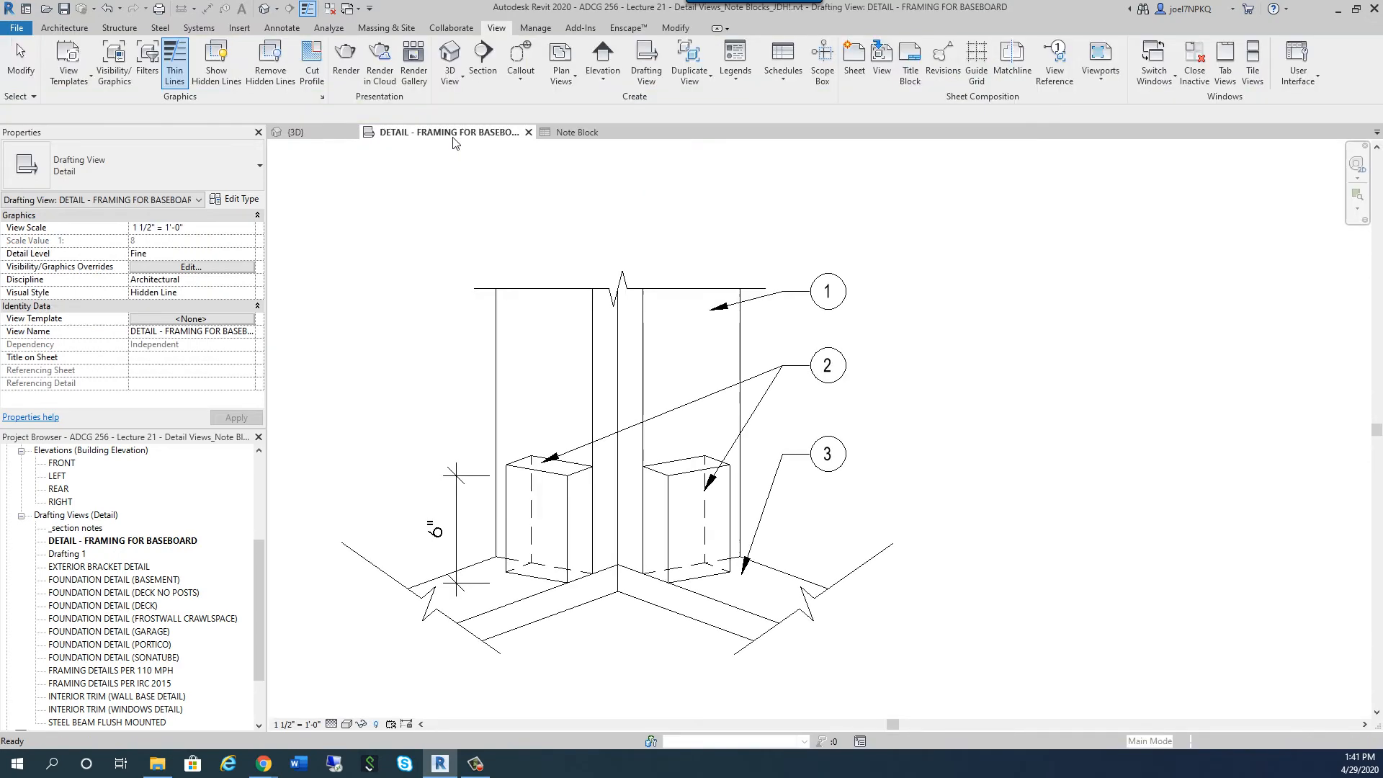
left_click(813, 465)
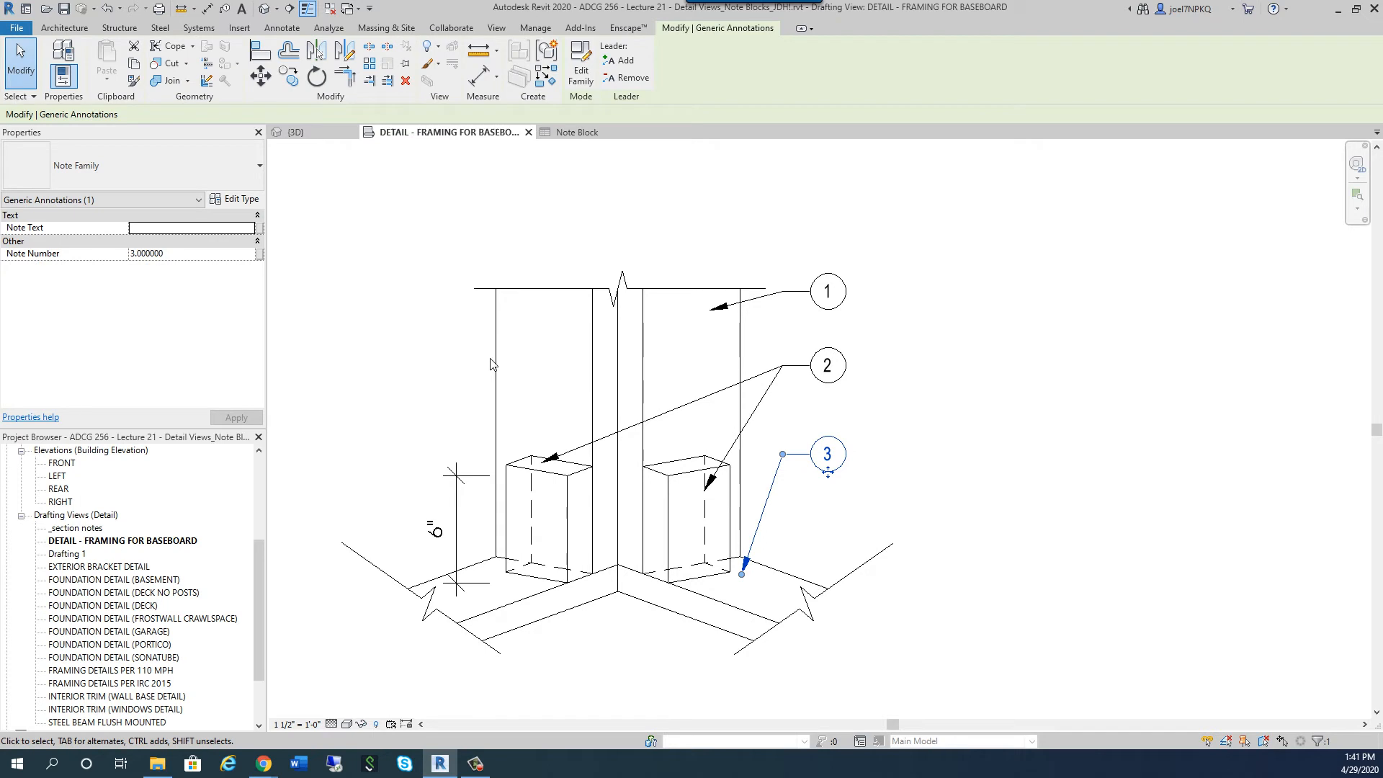
left_click(570, 230)
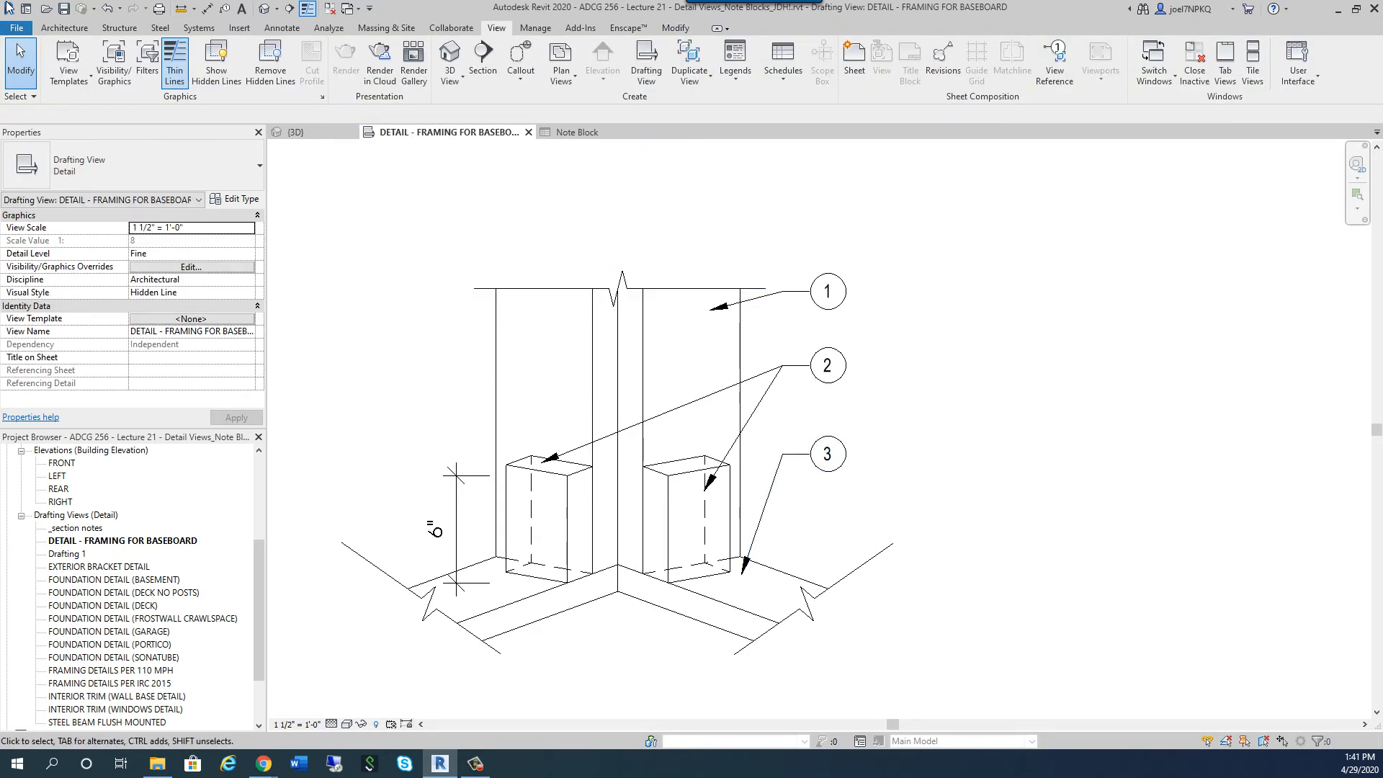
Undo the note block creation and the deletion of the corner stud, 2x4 blocking and sill plate text notes.
left_click(107, 10)
left_click(107, 10)
left_click(108, 9)
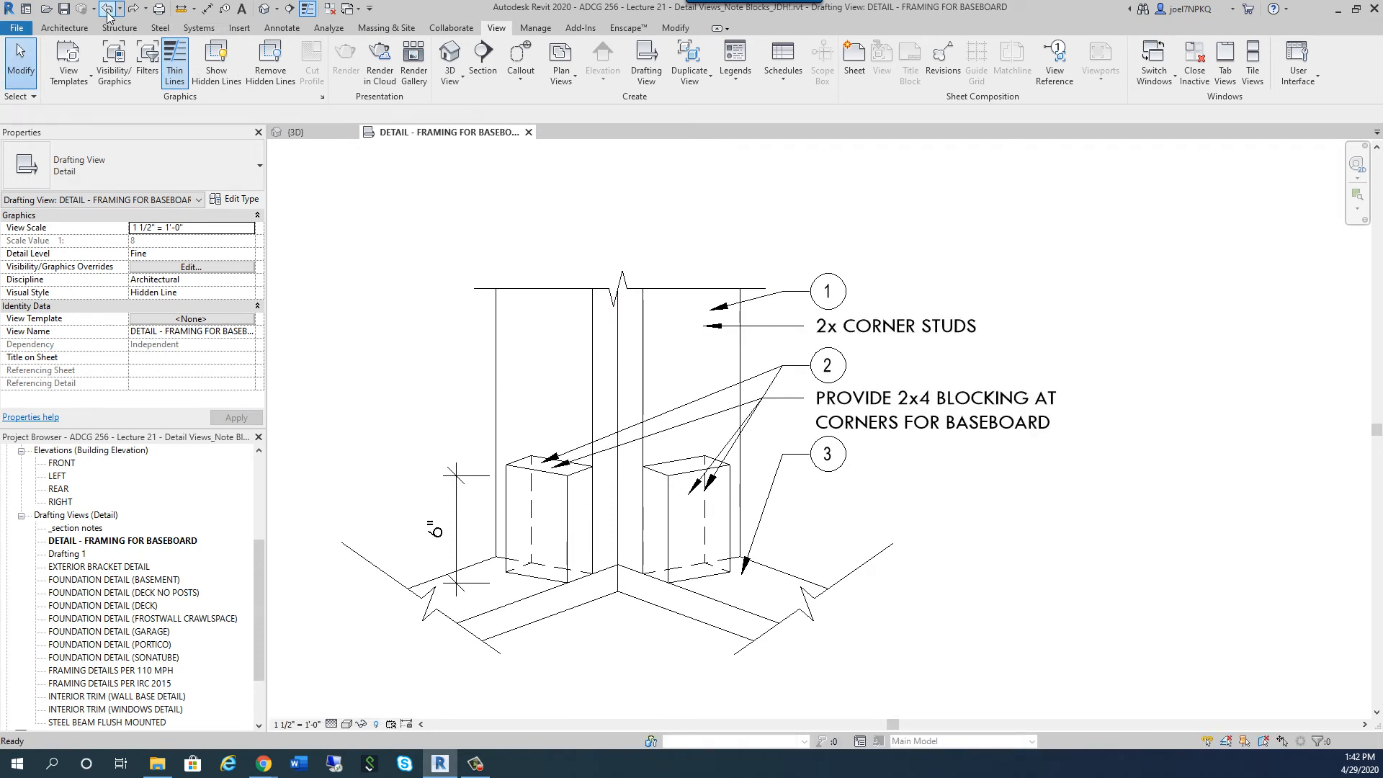
left_click(108, 9)
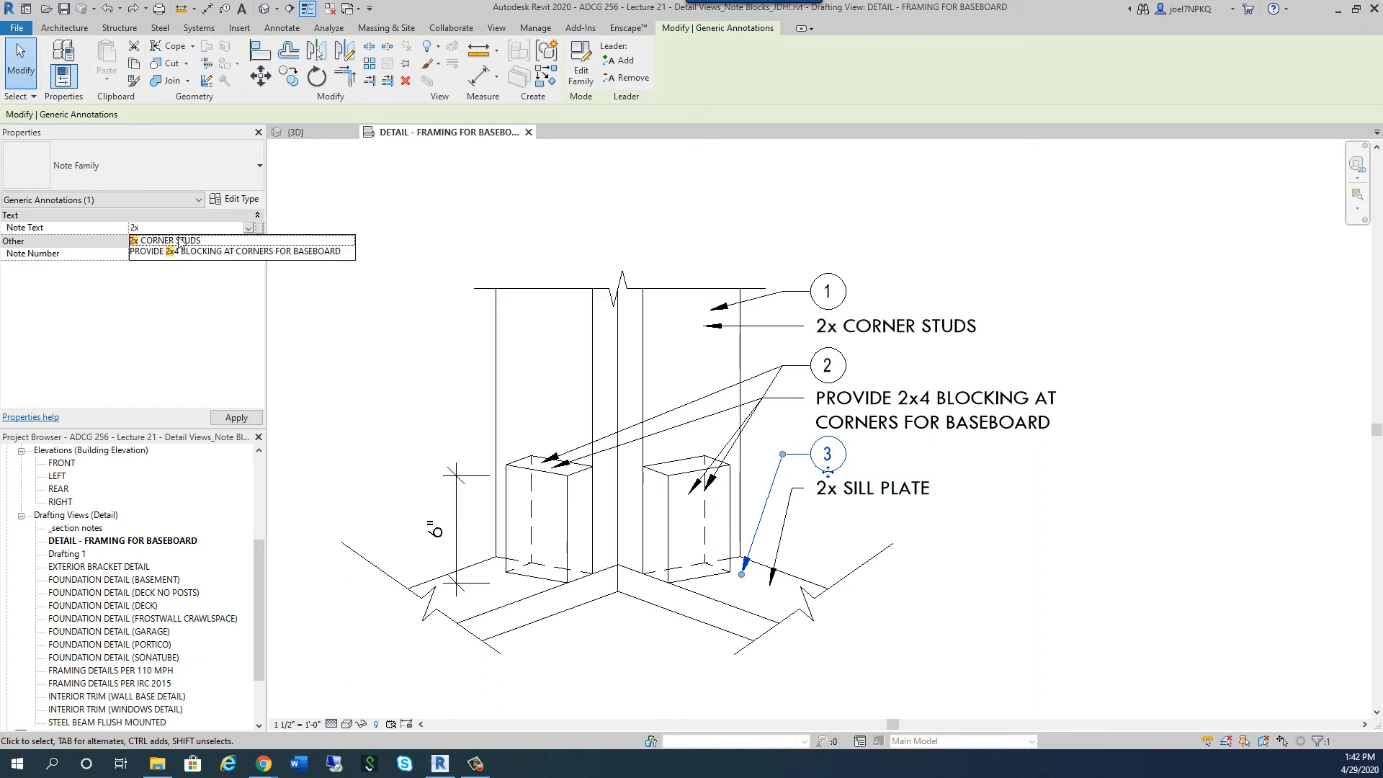
Try to apply "2x SILL PLATE" as the Note Text of note symbol 3.
type("SILL PLATE")
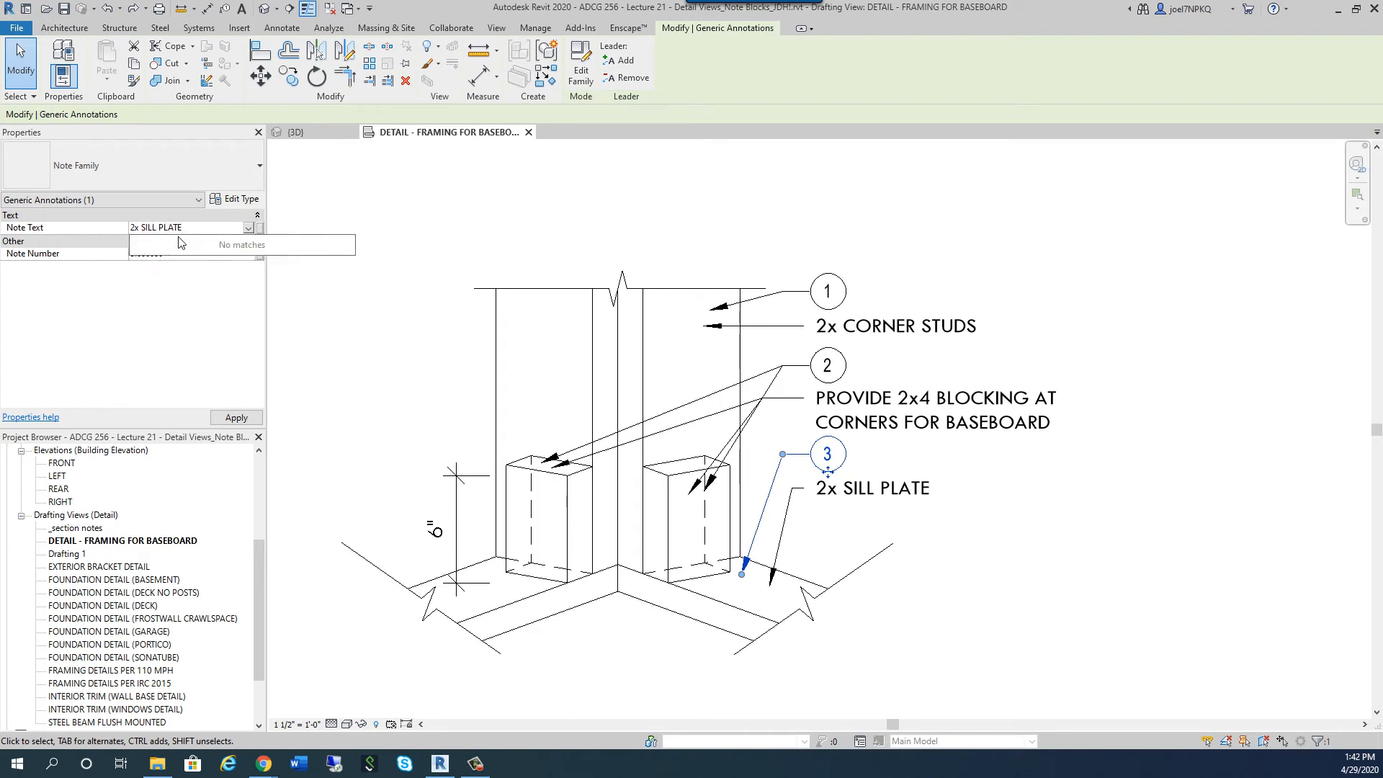
left_click(240, 420)
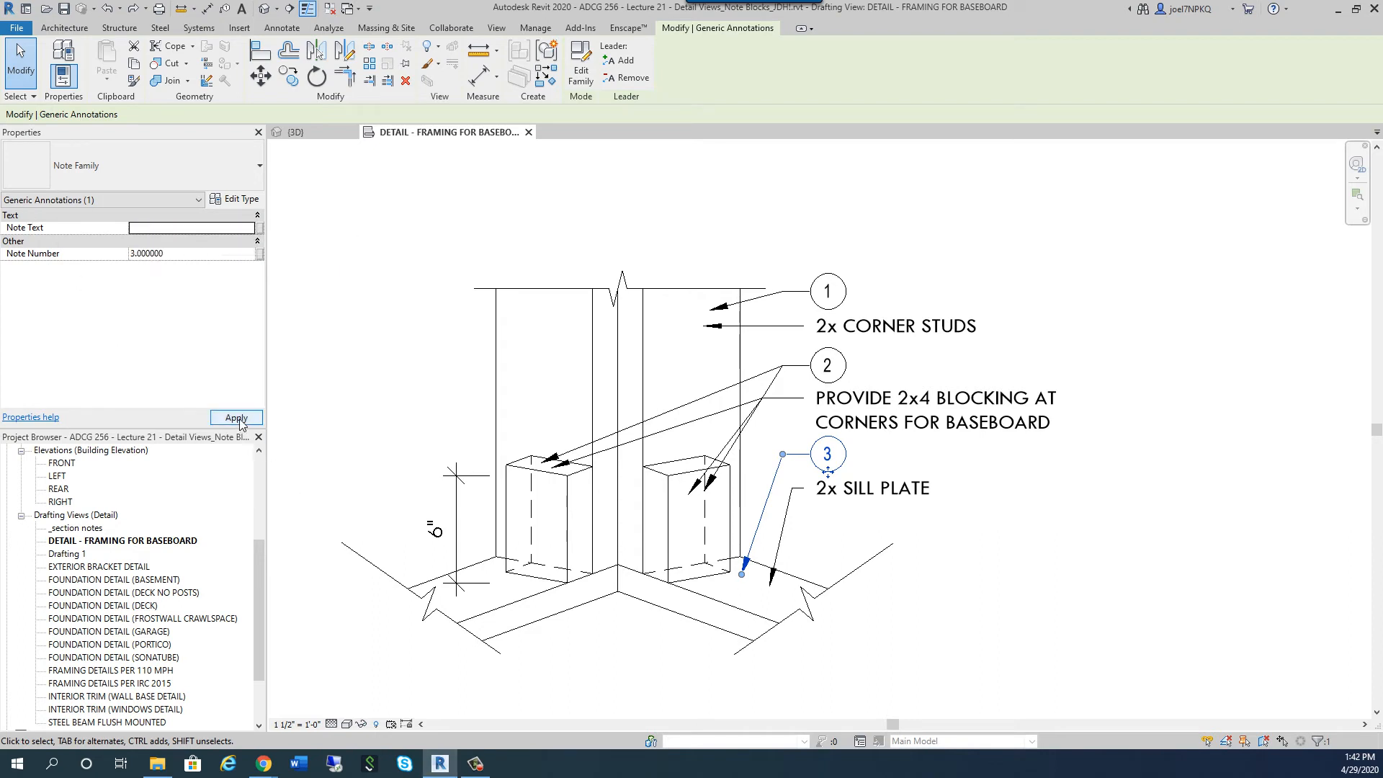
left_click(238, 416)
left_click(331, 395)
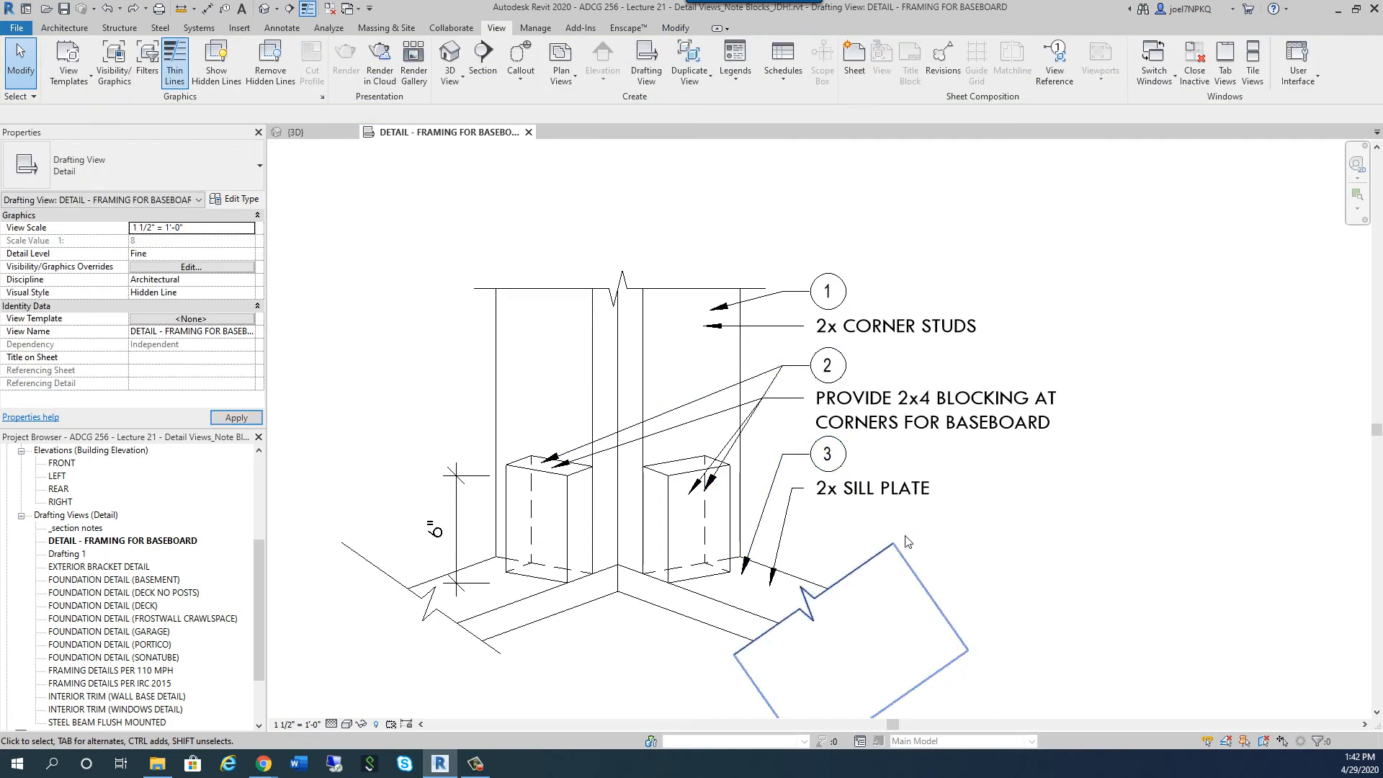
Set the Note Text of note symbol 3 to "2x SILL PLATE" and reselect the symbol to check the entry.
left_click(829, 467)
left_click(185, 229)
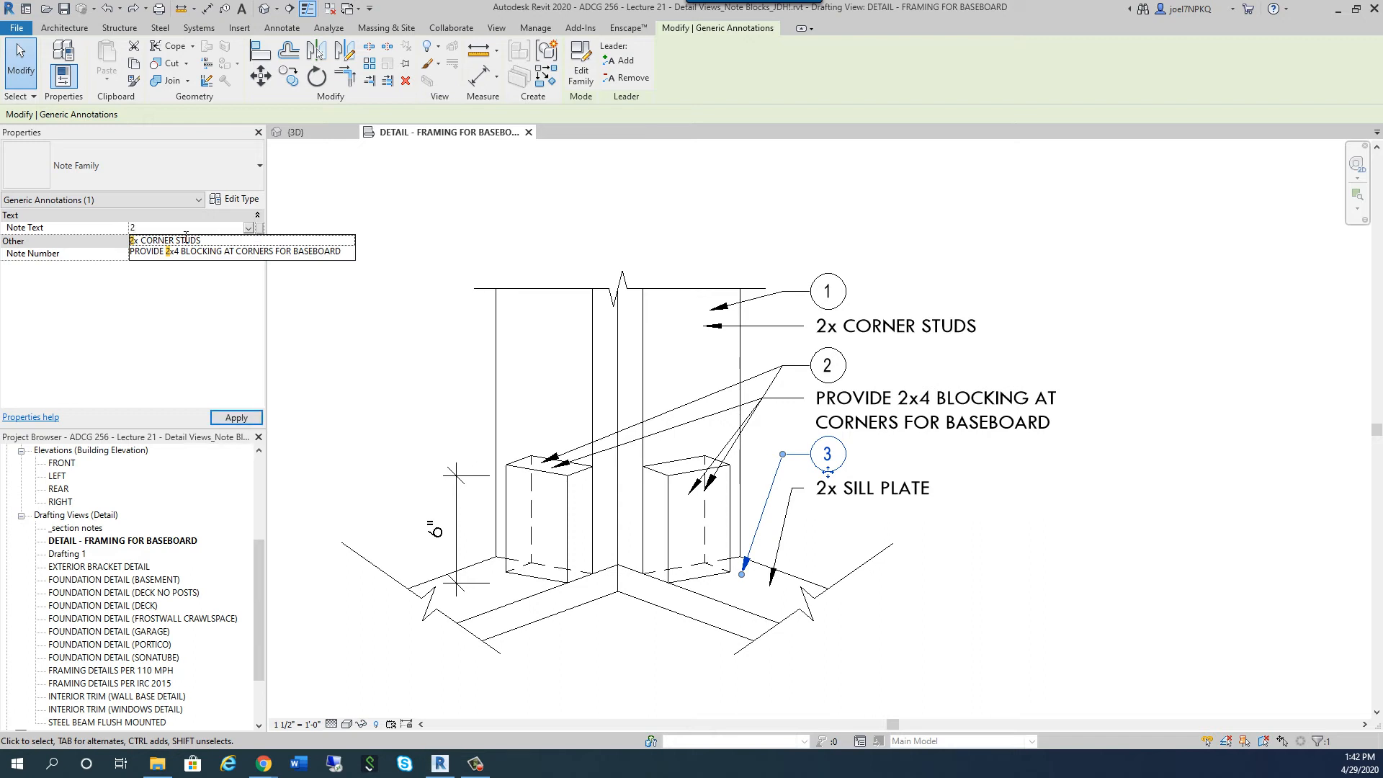
type("2x SILL PL")
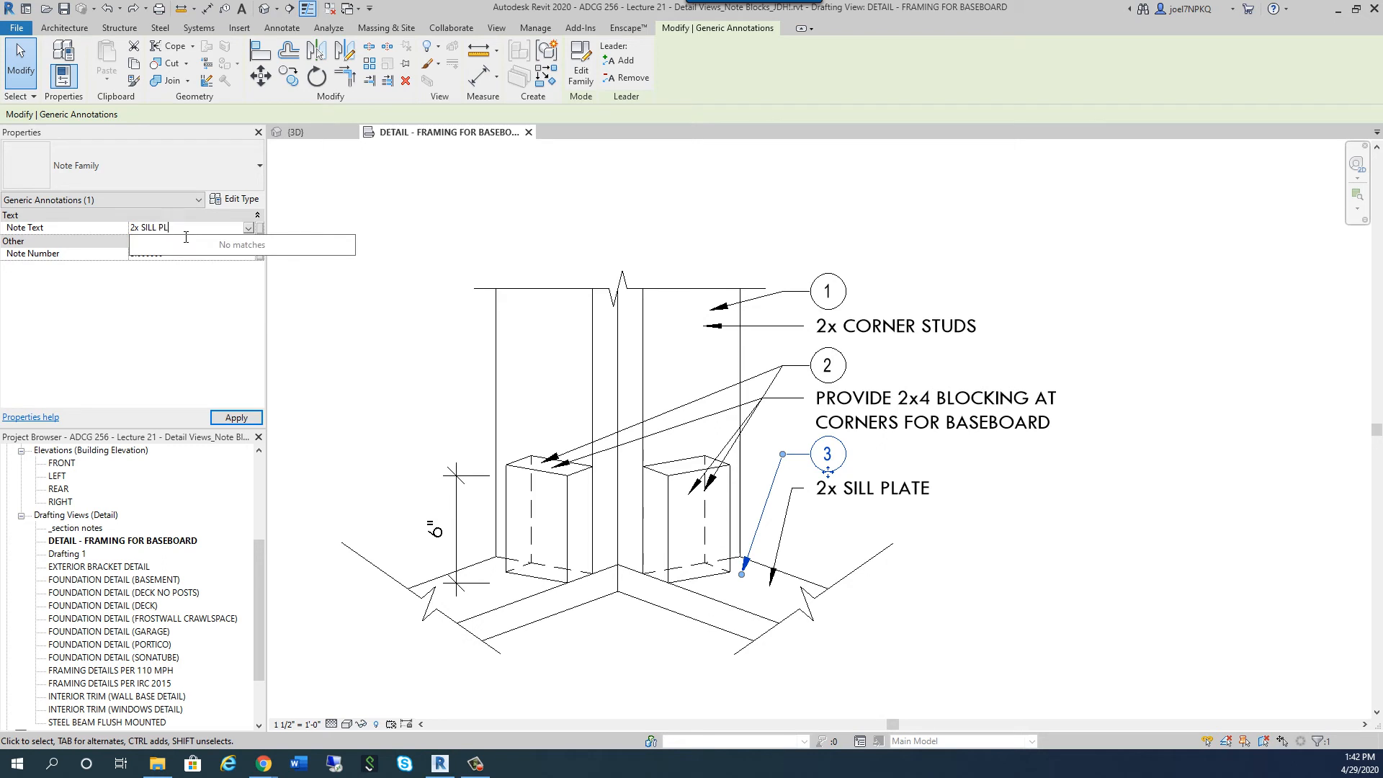
type("ATE")
key("Return")
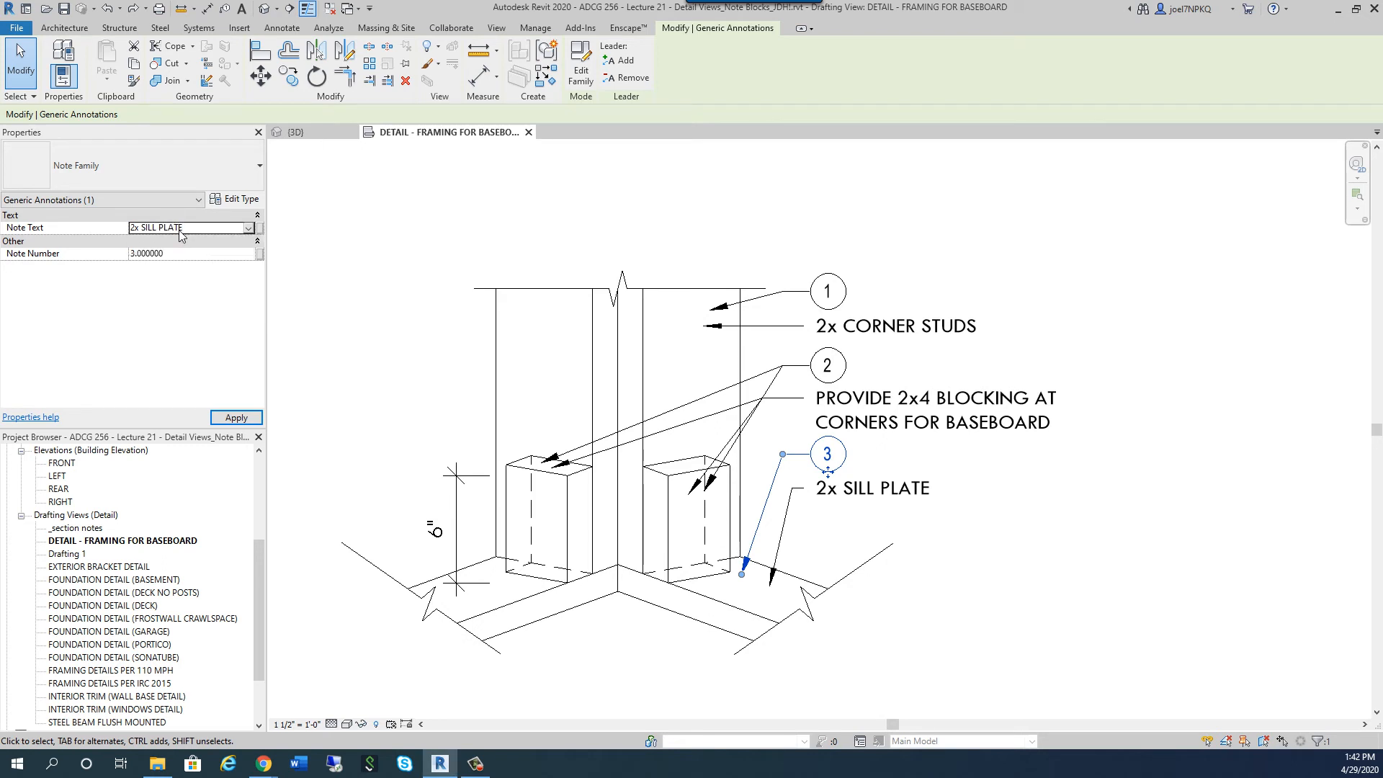
left_click(290, 337)
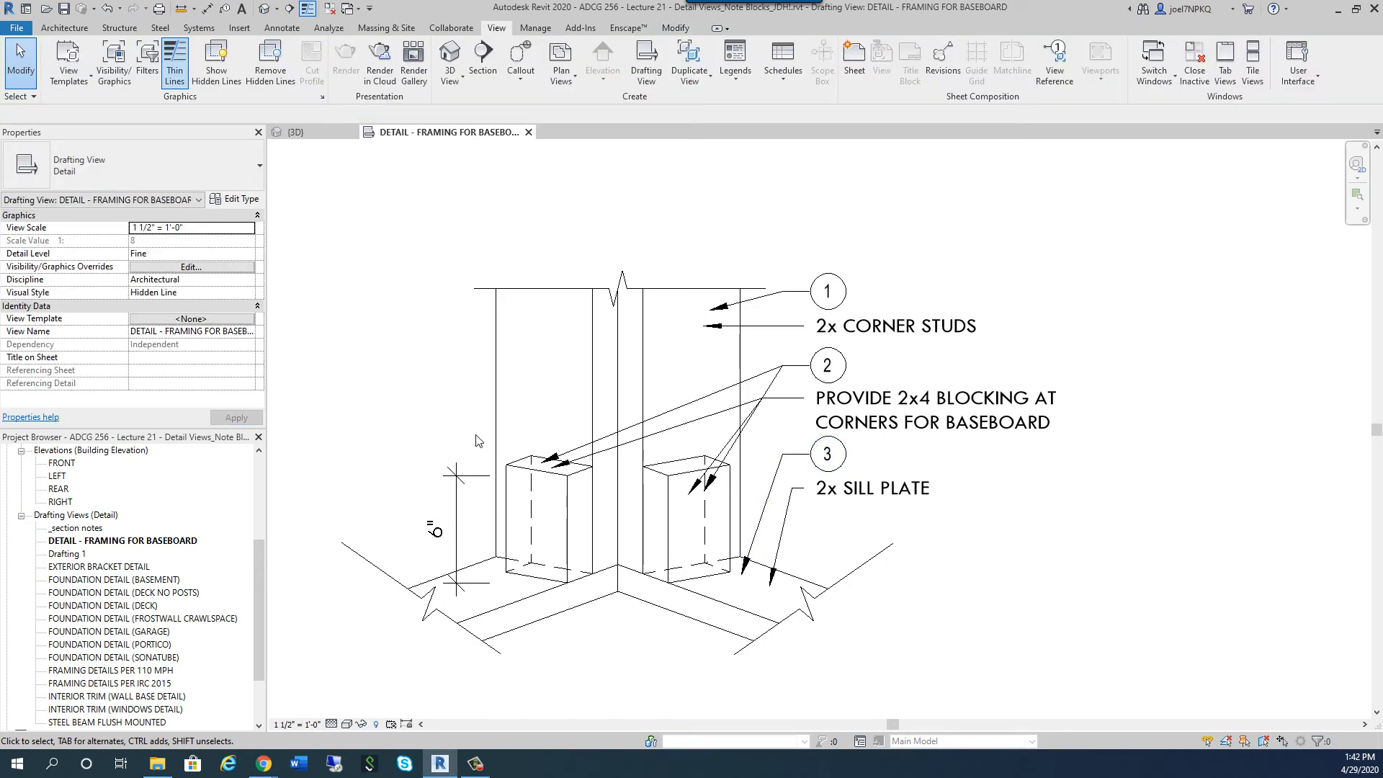
left_click(814, 458)
left_click(346, 370)
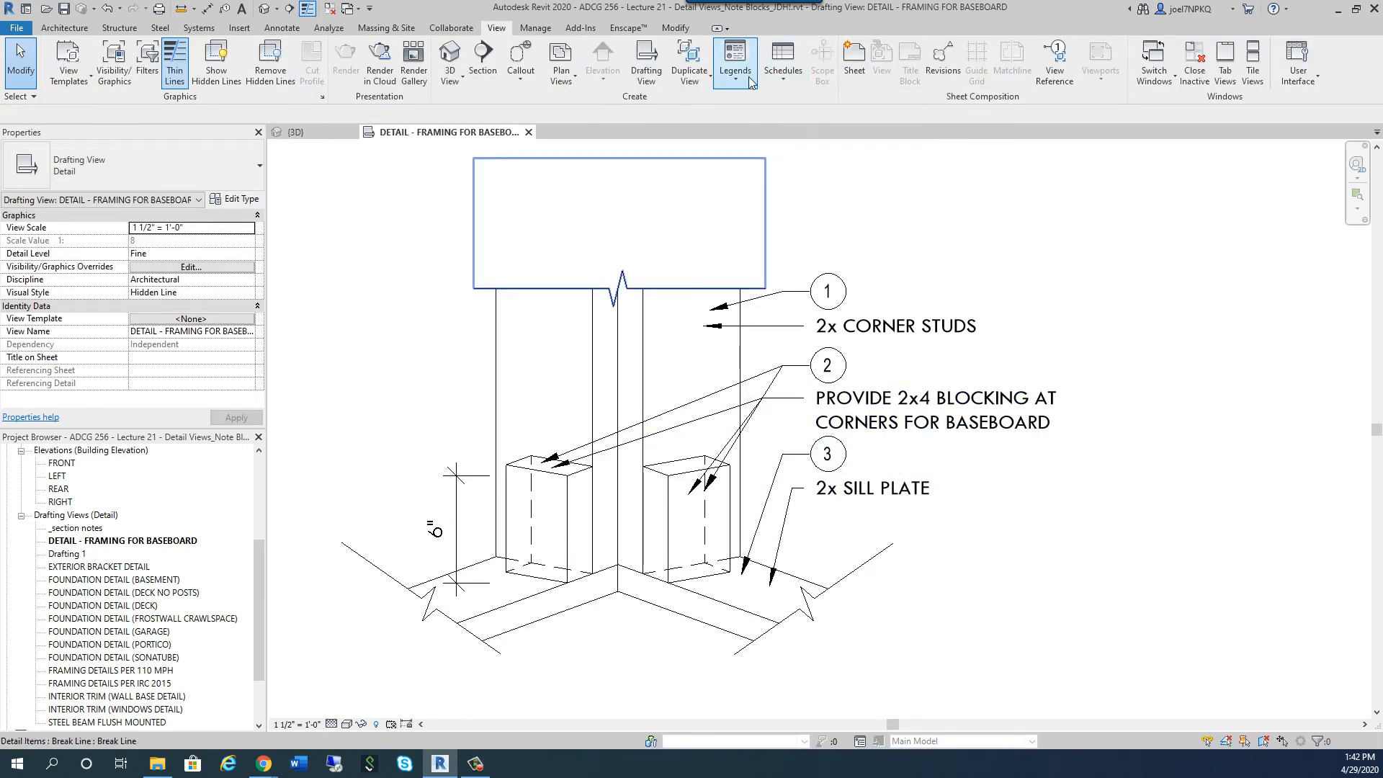
Create a note block schedule for the Note Family symbols in the framing detail.
left_click(783, 76)
left_click(834, 224)
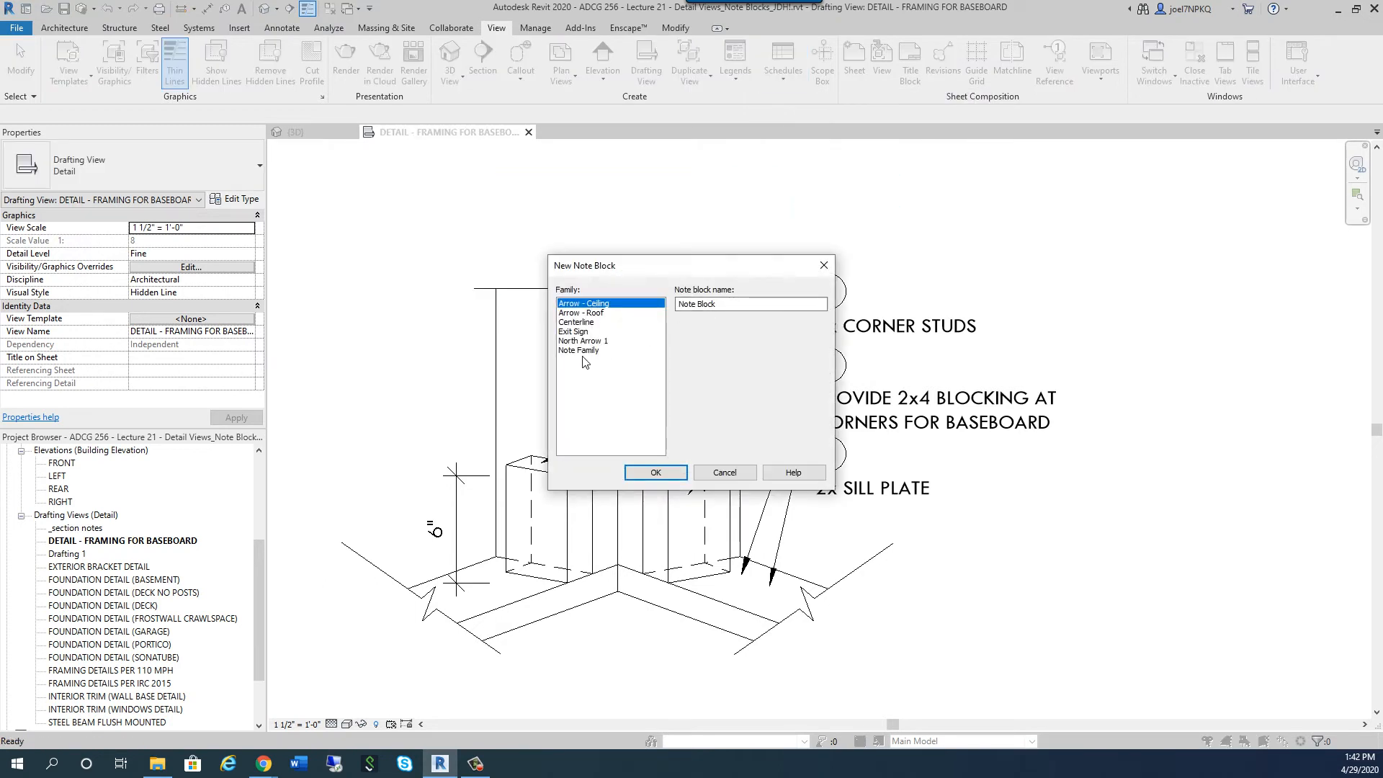
left_click(584, 351)
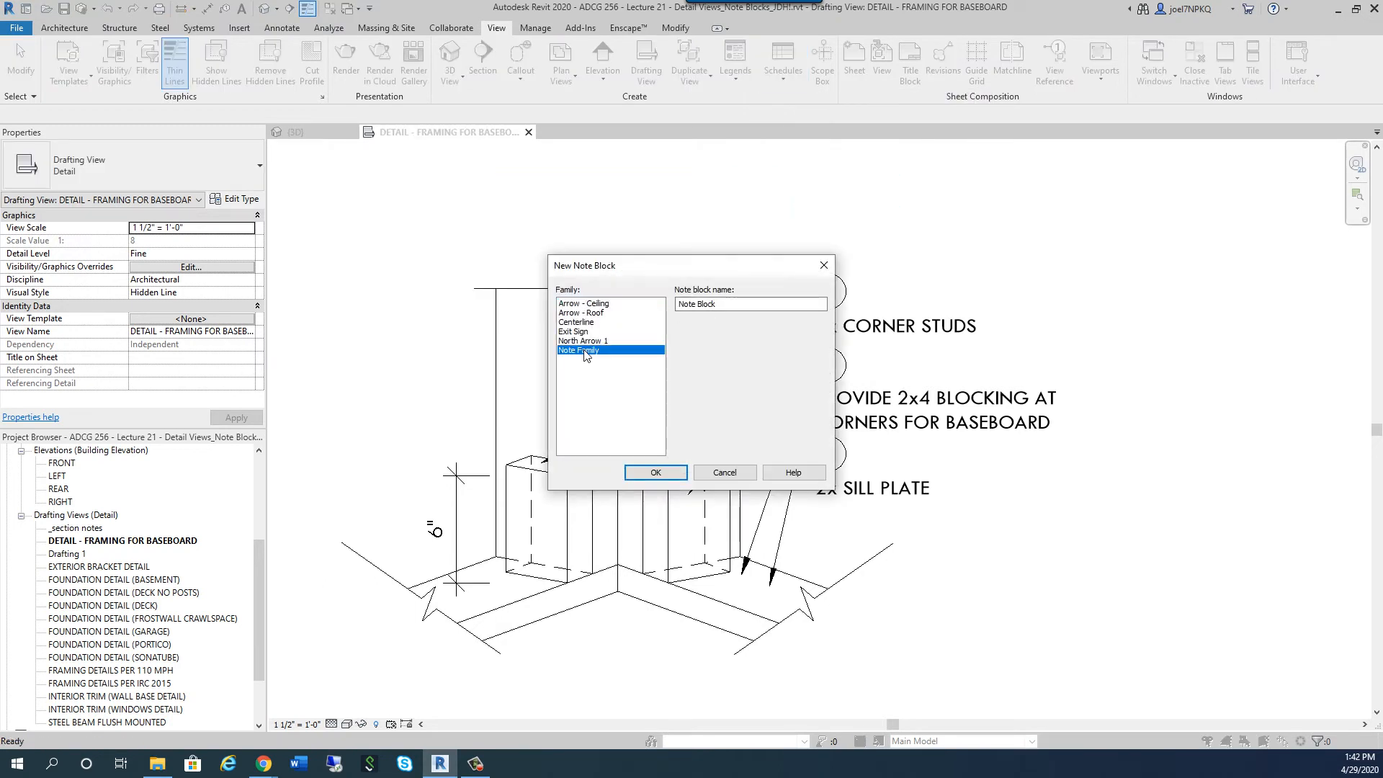
left_click(654, 473)
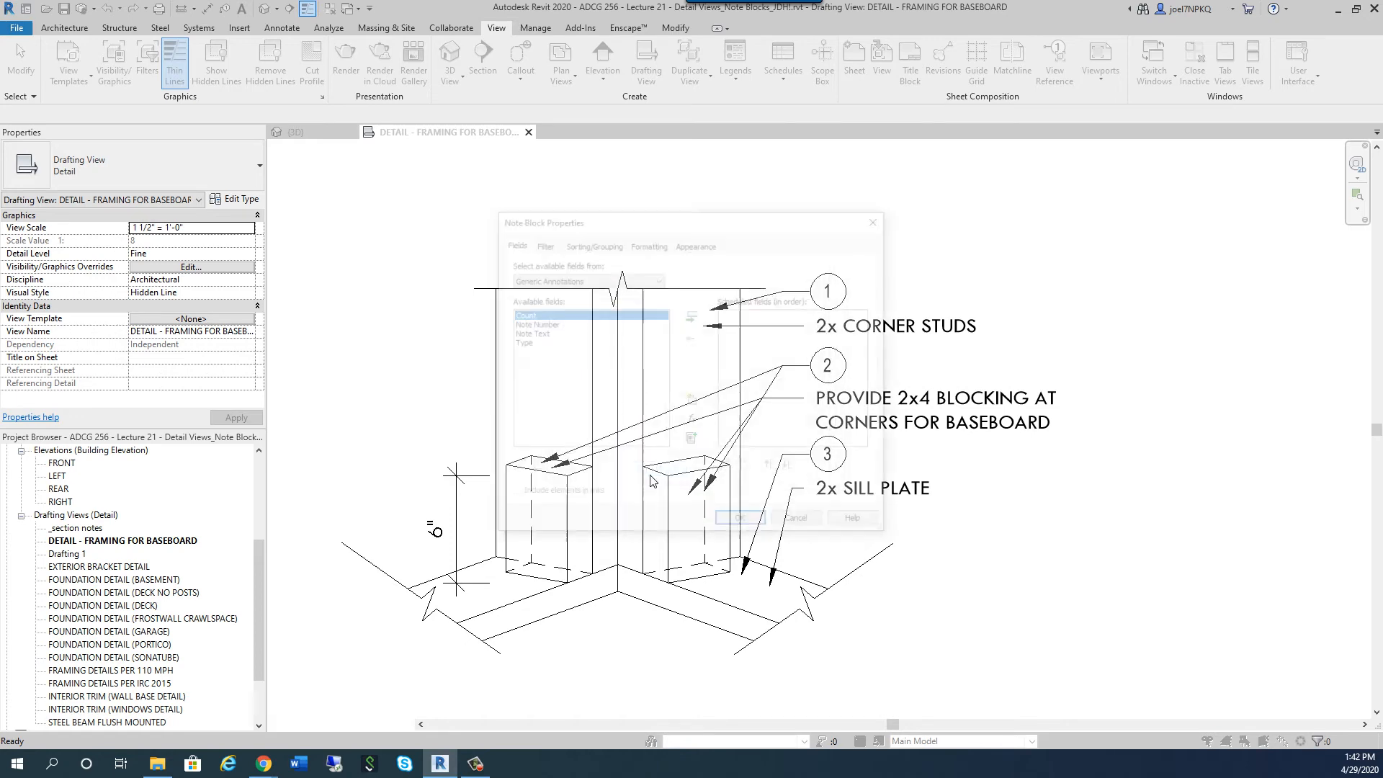
Add the Note Number and Note Text fields to the note block and widen the Note Text column to show every note fully.
left_click(548, 324)
left_click(691, 315)
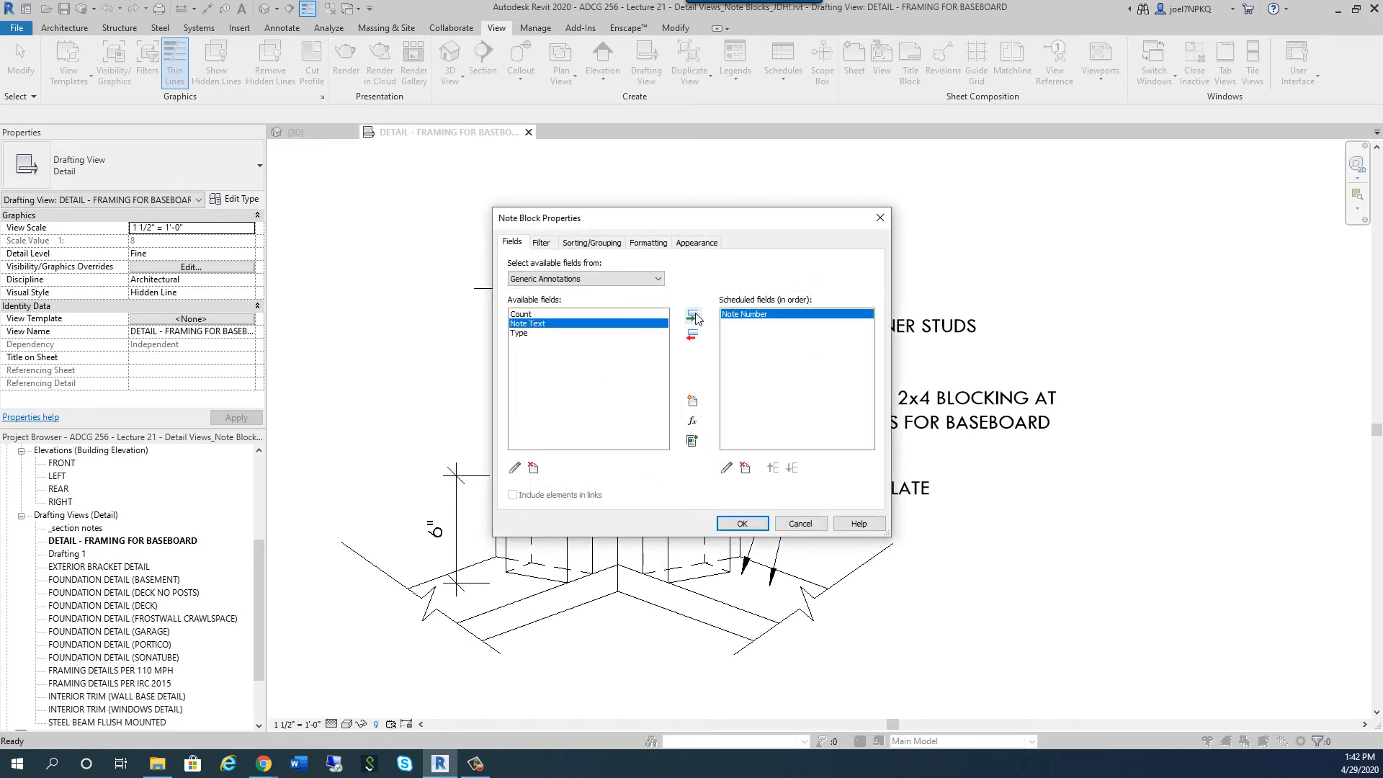
left_click(693, 317)
left_click(742, 521)
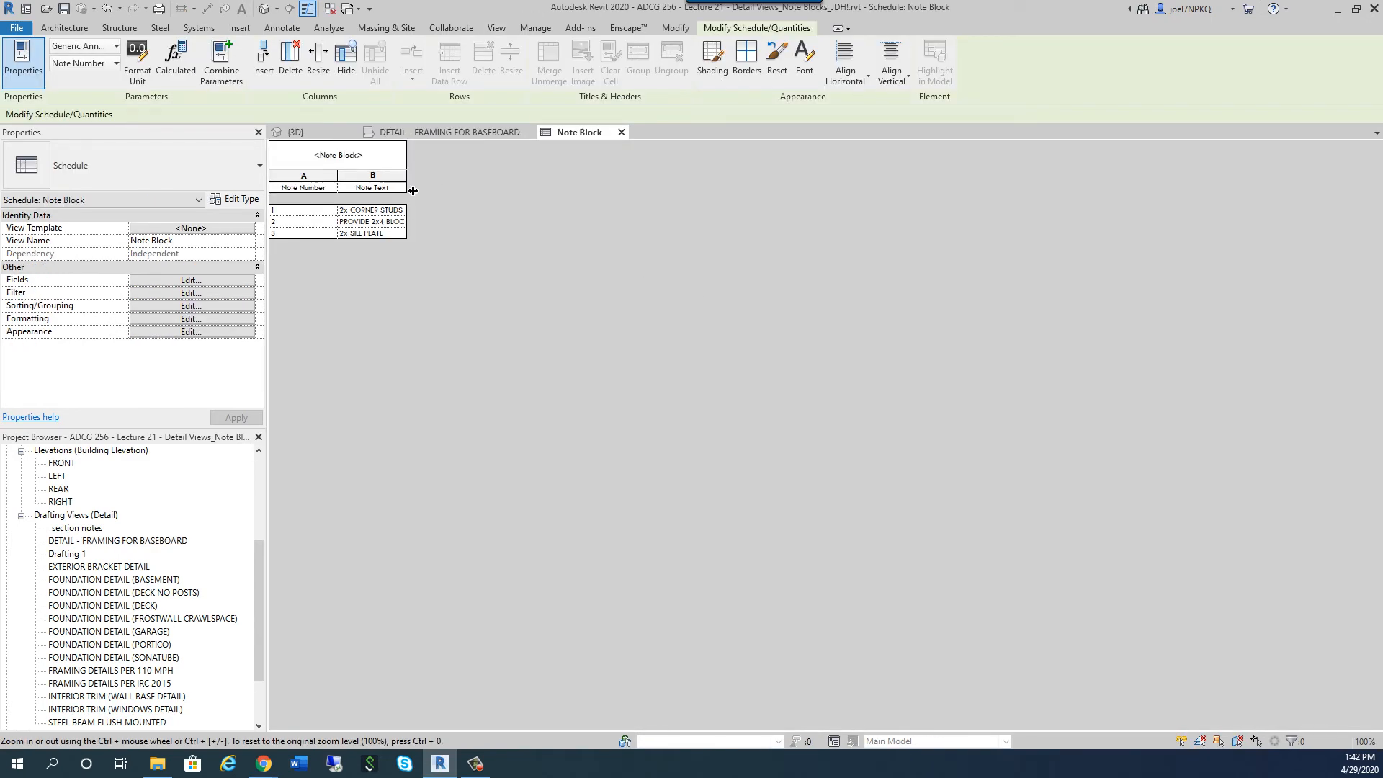
left_click_drag(413, 190, 580, 188)
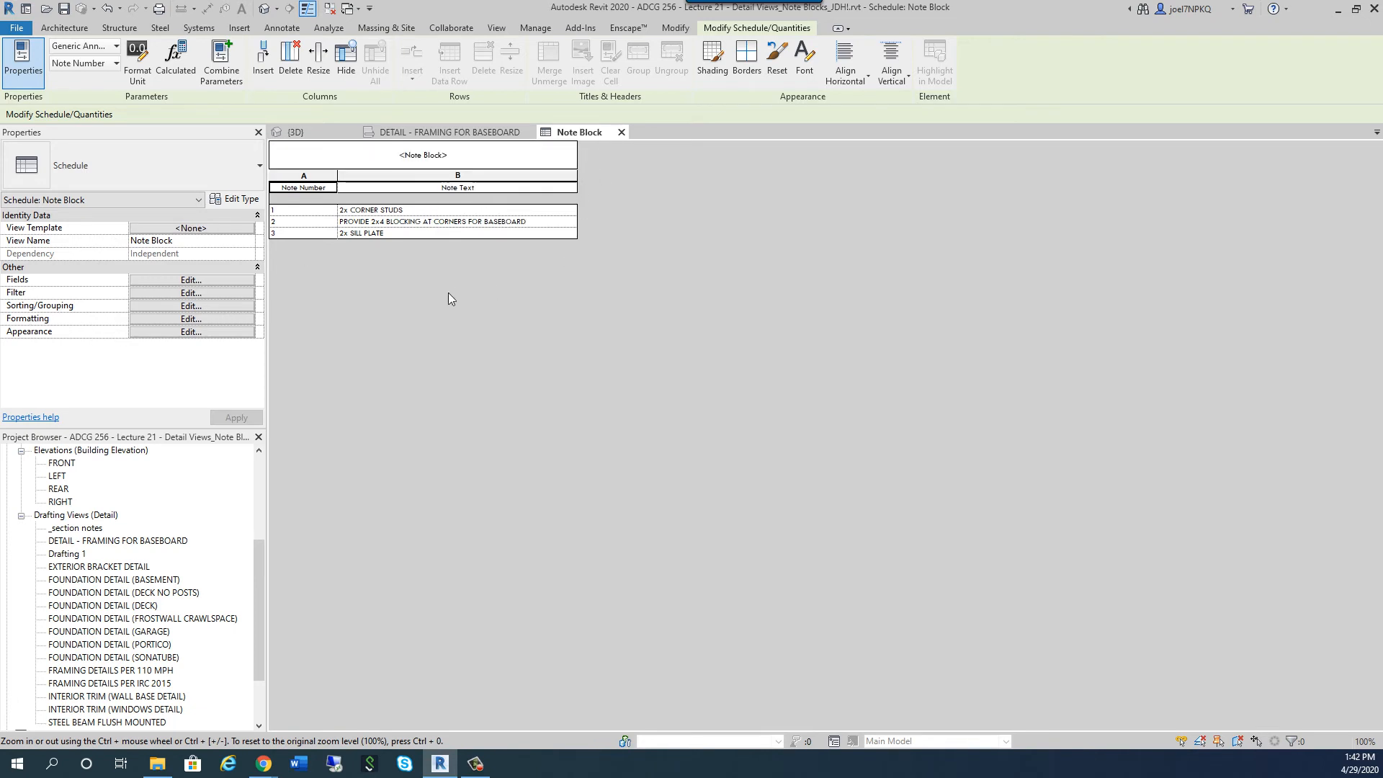
Center the Note Number column of the note block horizontally.
left_click_drag(305, 187, 306, 235)
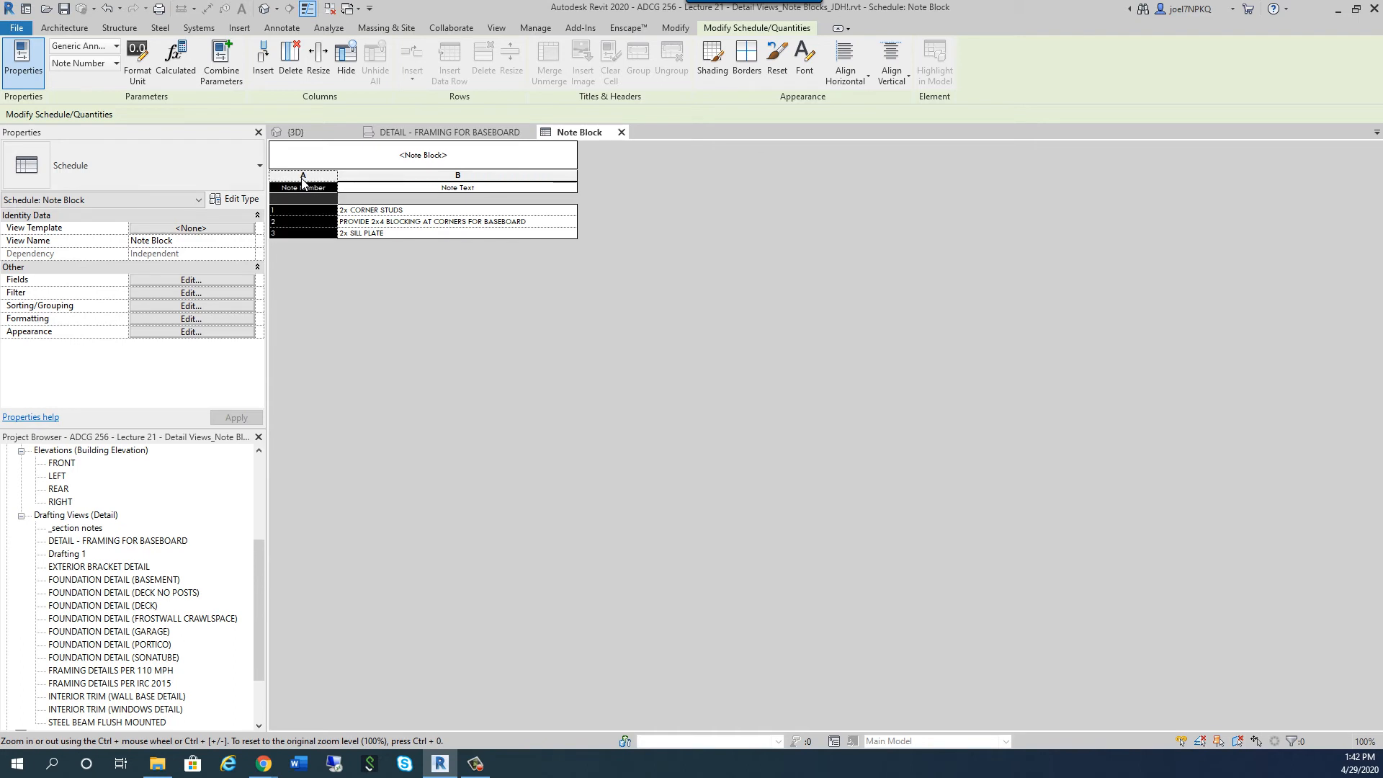
left_click(869, 78)
left_click(852, 135)
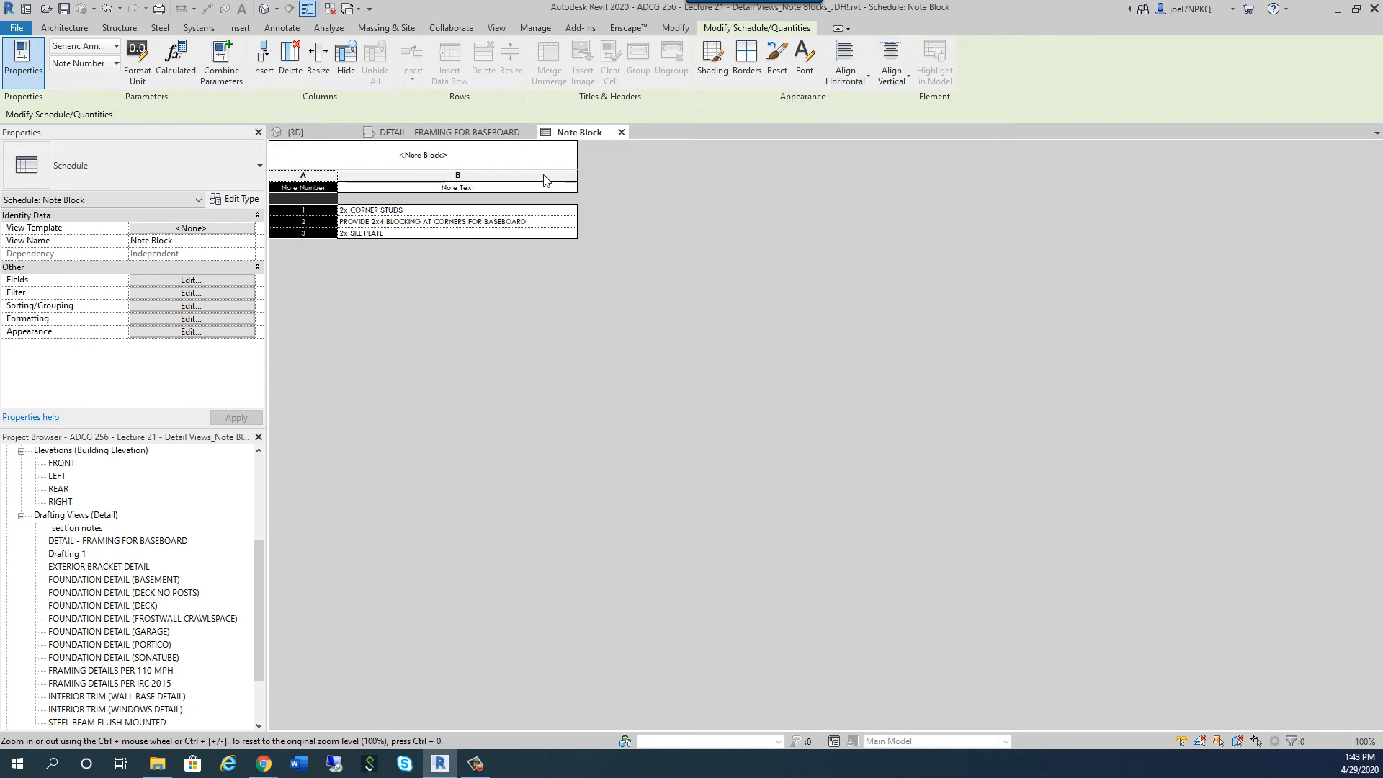
Try center alignment on the whole Note Text column and settle on left alignment.
left_click(497, 177)
left_click(868, 78)
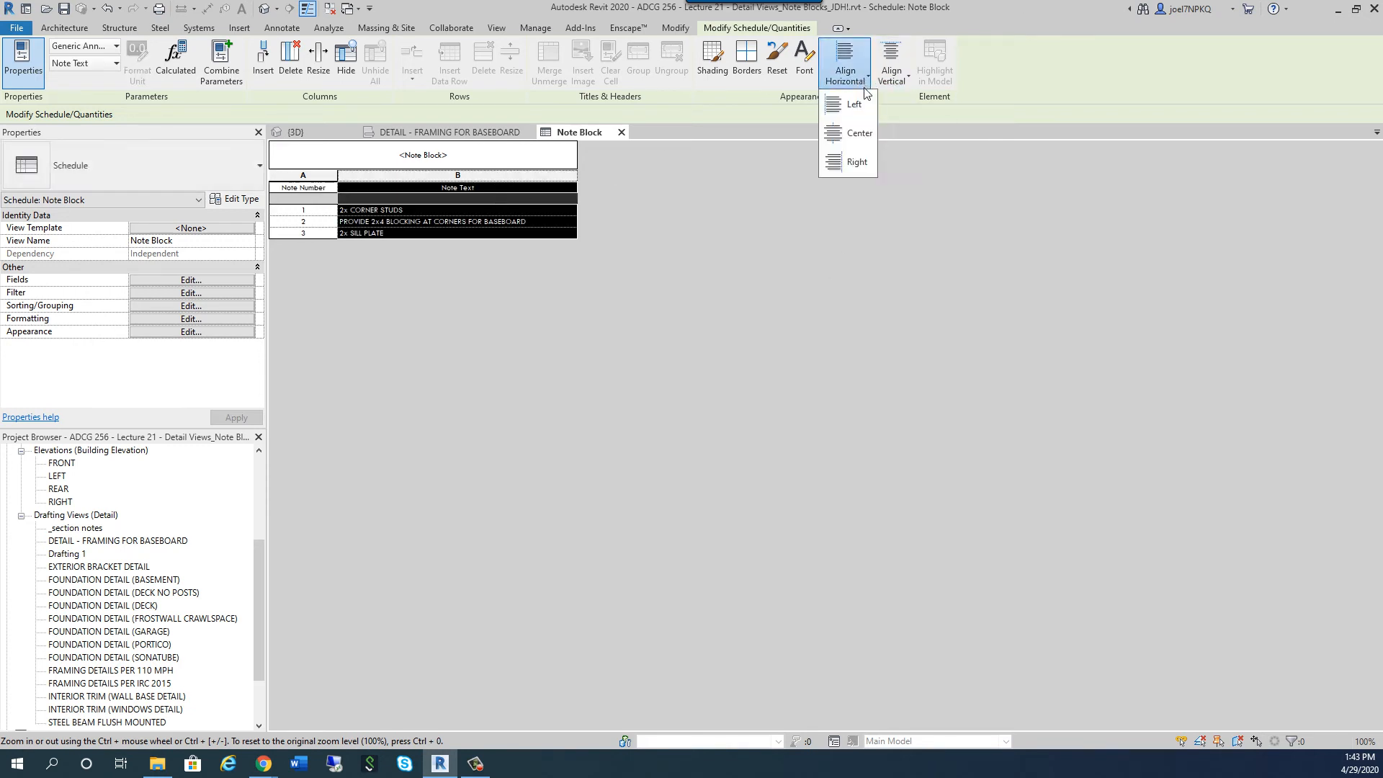
left_click(859, 134)
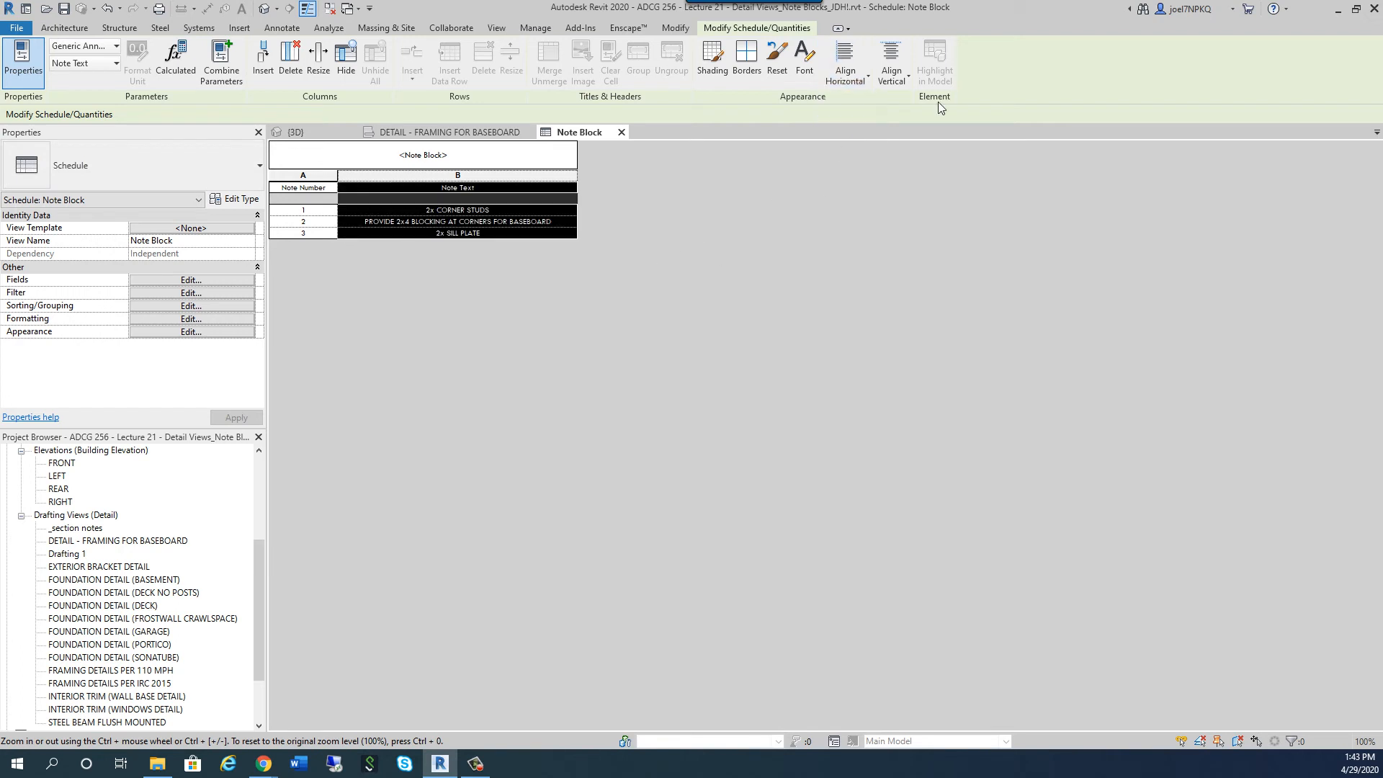
left_click(868, 77)
left_click(857, 108)
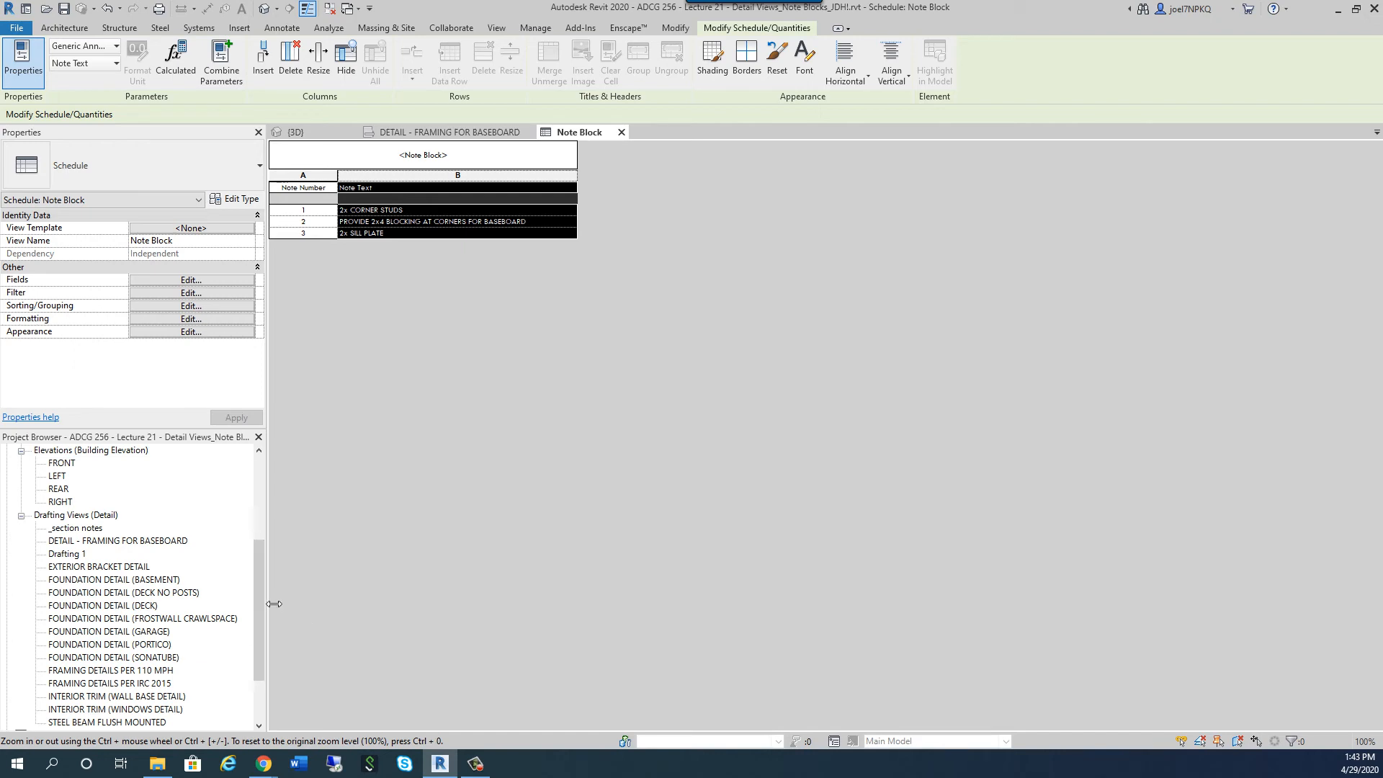
Open the sheet A0.1 - LEGEND, NOTES, ABBREVATIONS & SCHEDULES.
left_click_drag(260, 602, 247, 643)
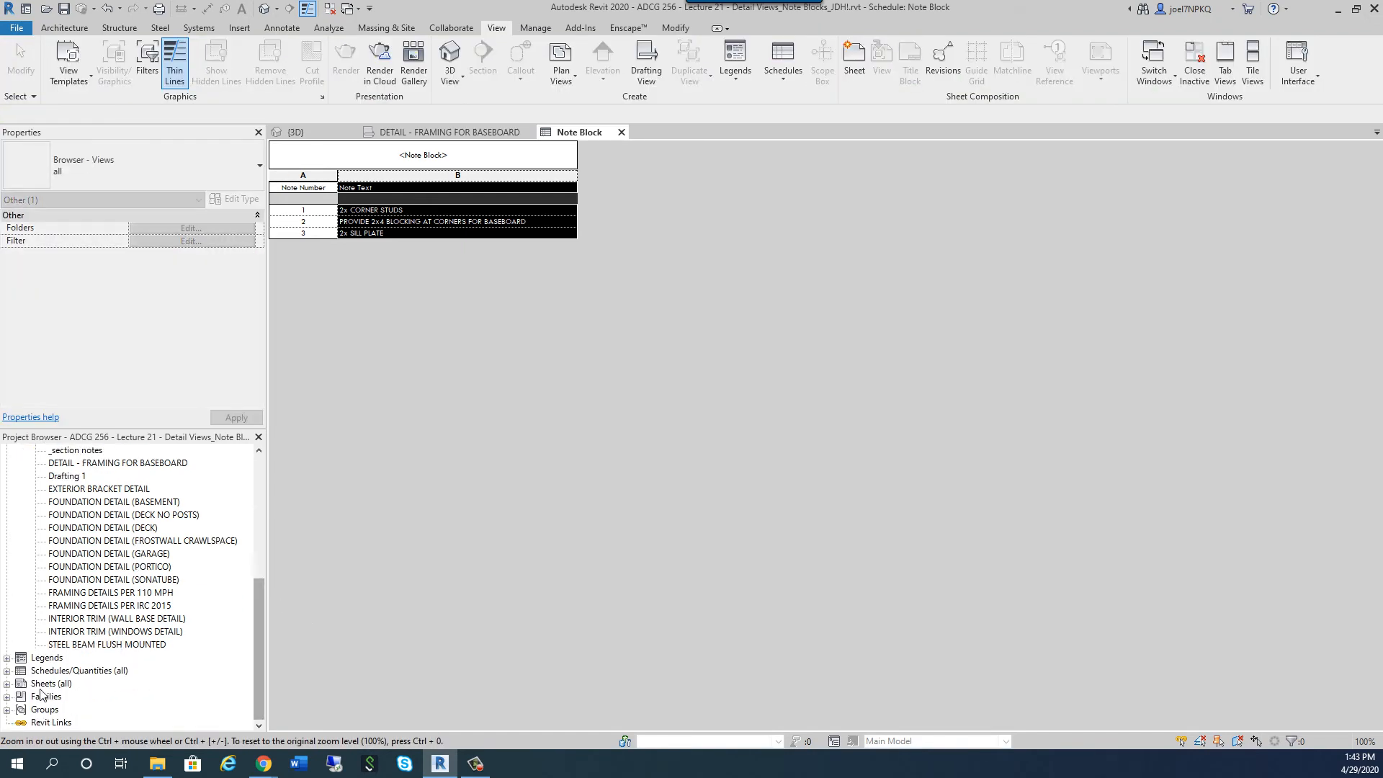
left_click(6, 683)
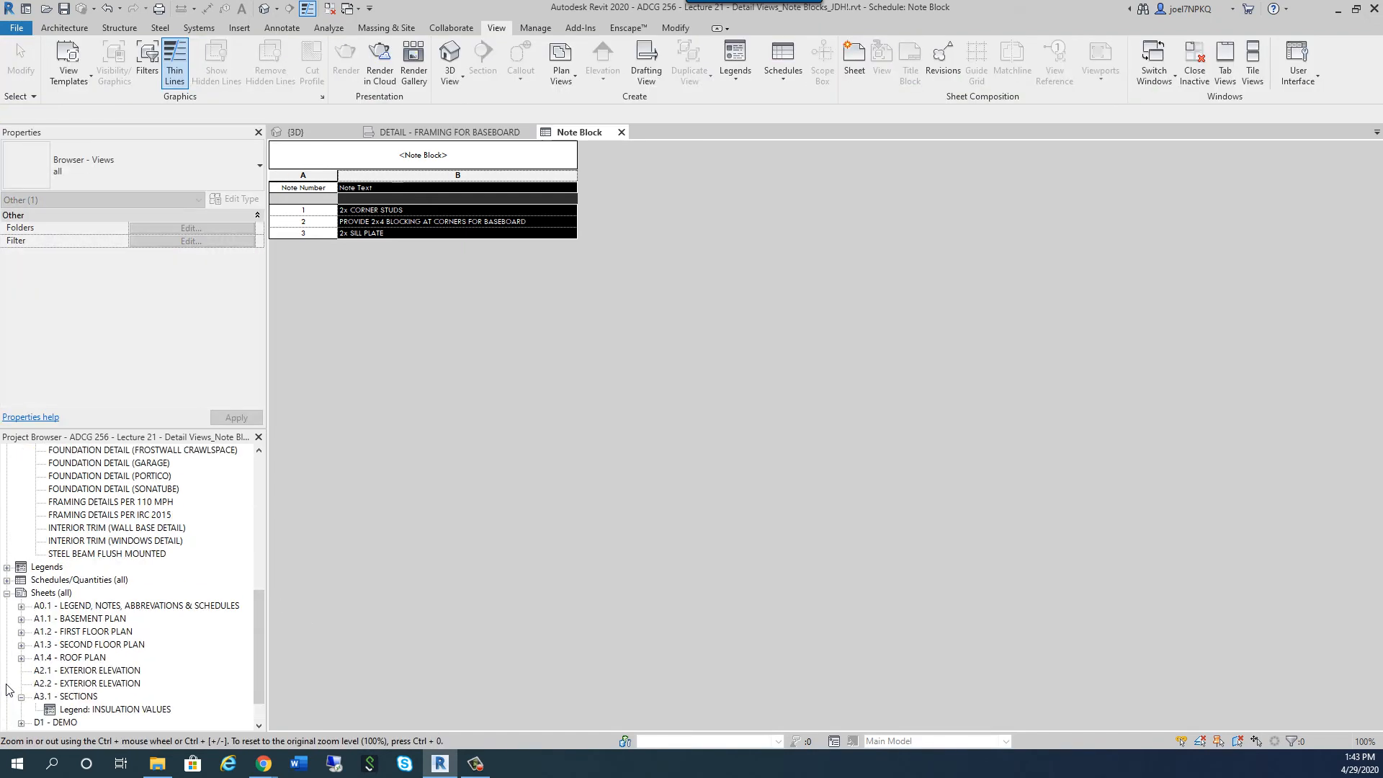
left_click(79, 607)
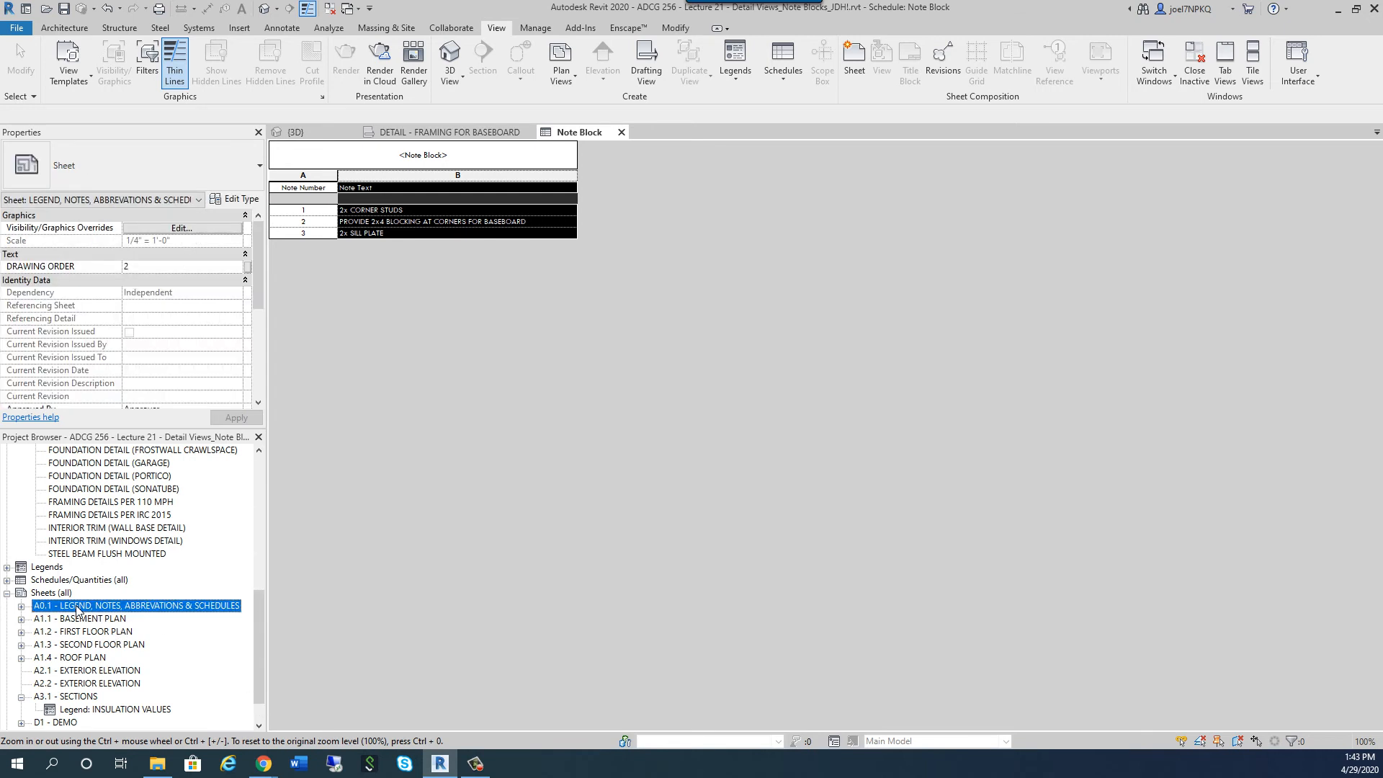
double_click(79, 607)
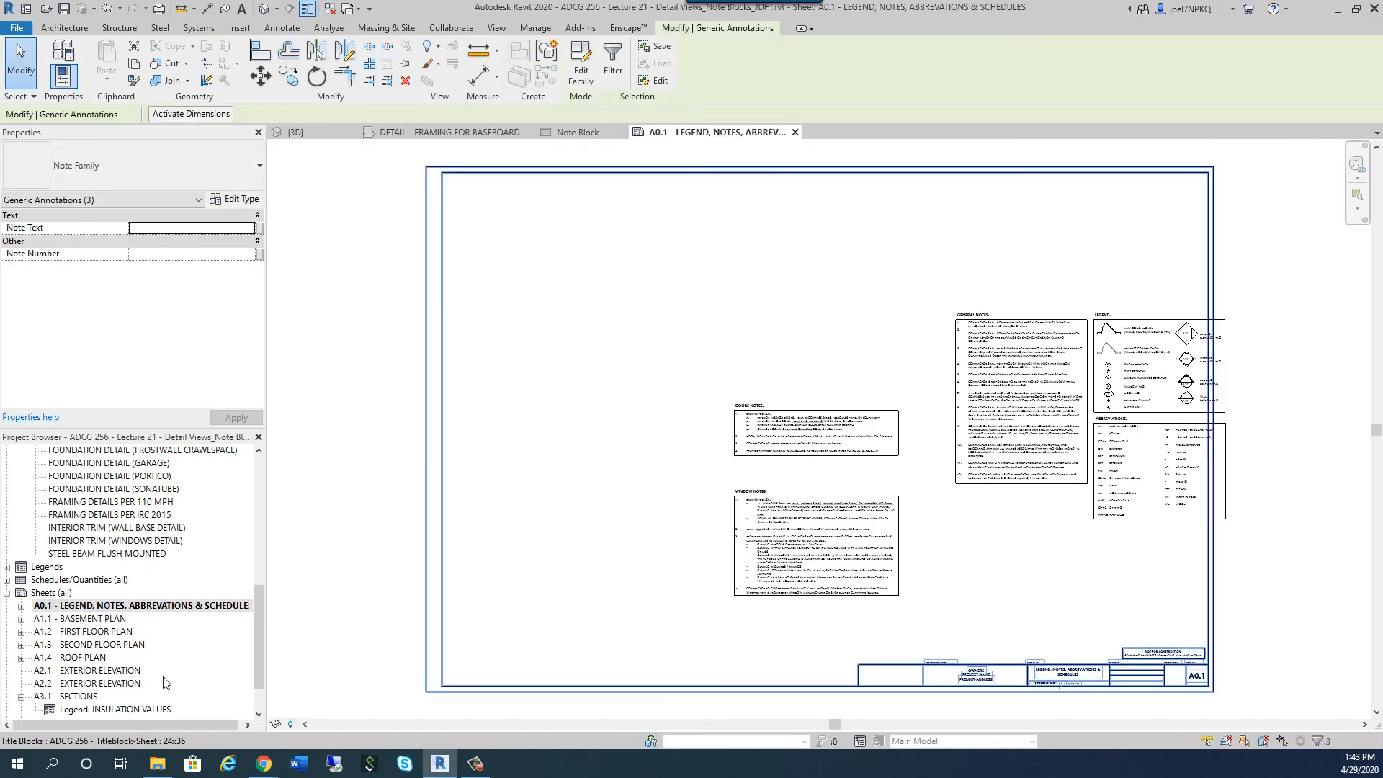
Place the DETAIL - FRAMING FOR BASEBOARD drafting view in the upper-left corner of sheet A0.1.
left_click_drag(258, 633, 257, 543)
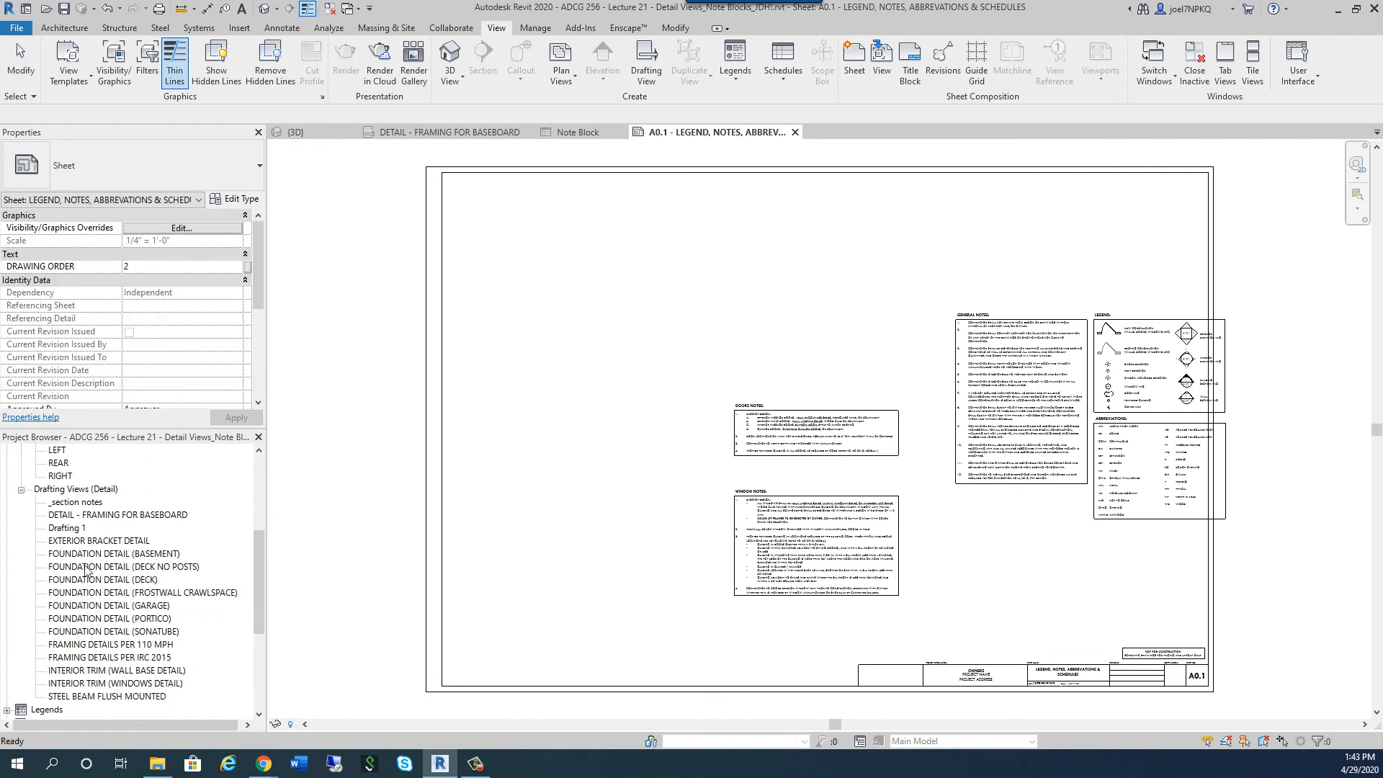
left_click(95, 516)
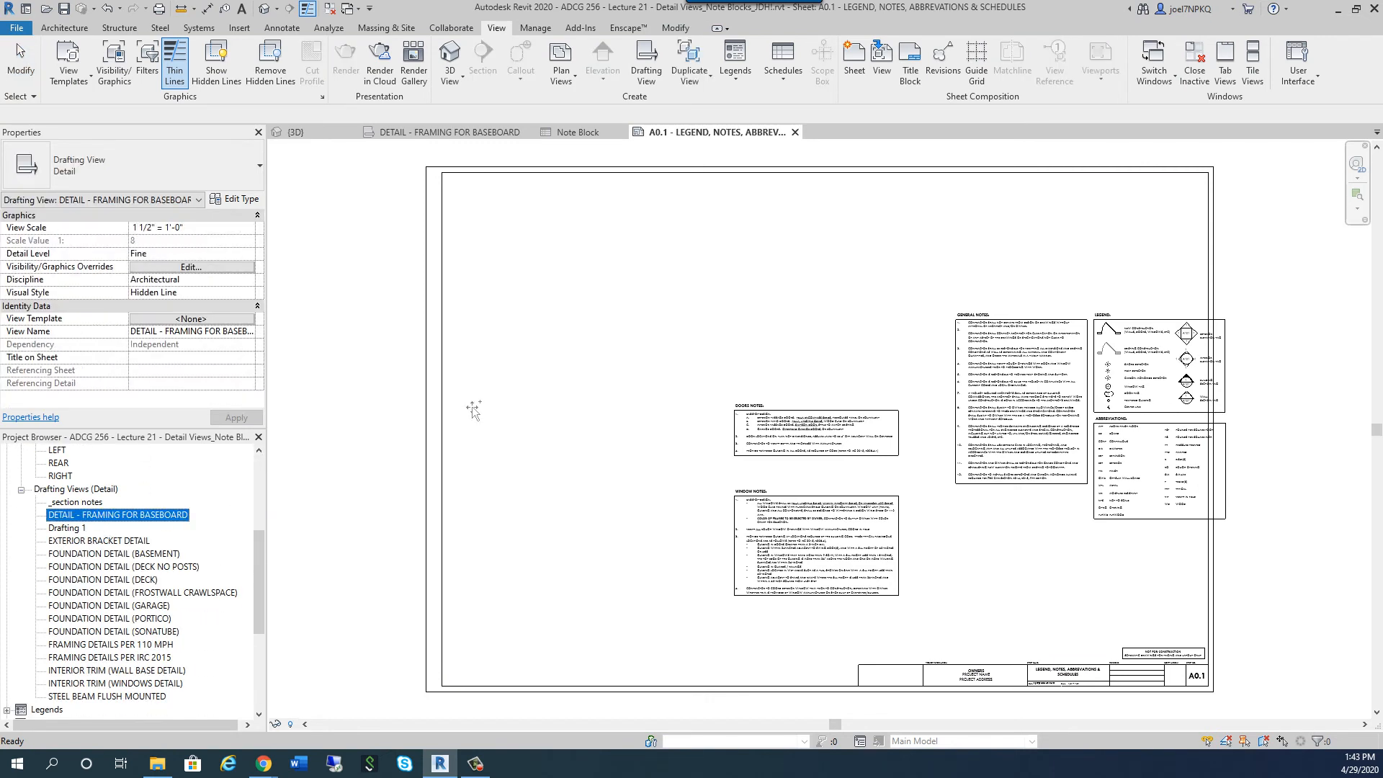
left_click_drag(534, 245, 525, 247)
left_click(519, 232)
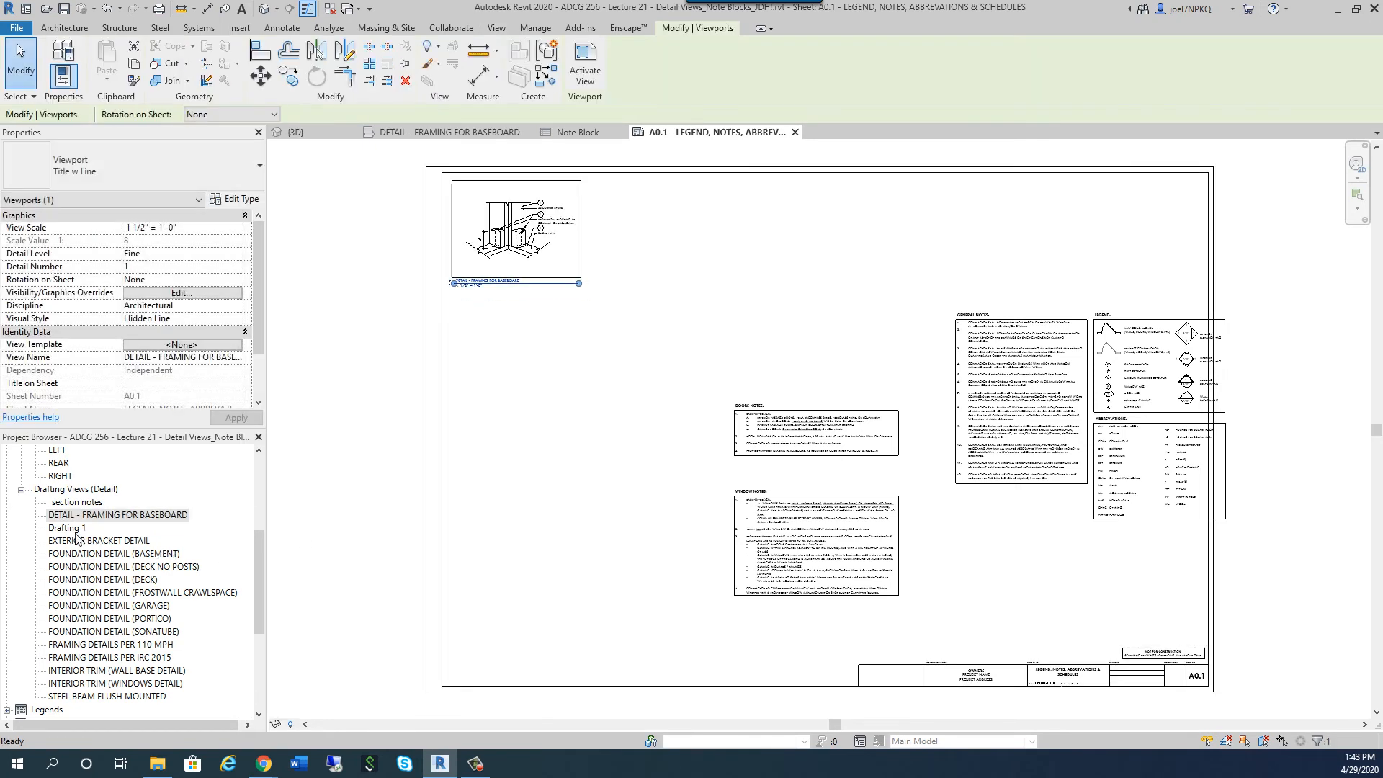
Place the Note Block schedule on sheet A0.1, just to the right of the baseboard framing detail.
left_click_drag(256, 573, 255, 622)
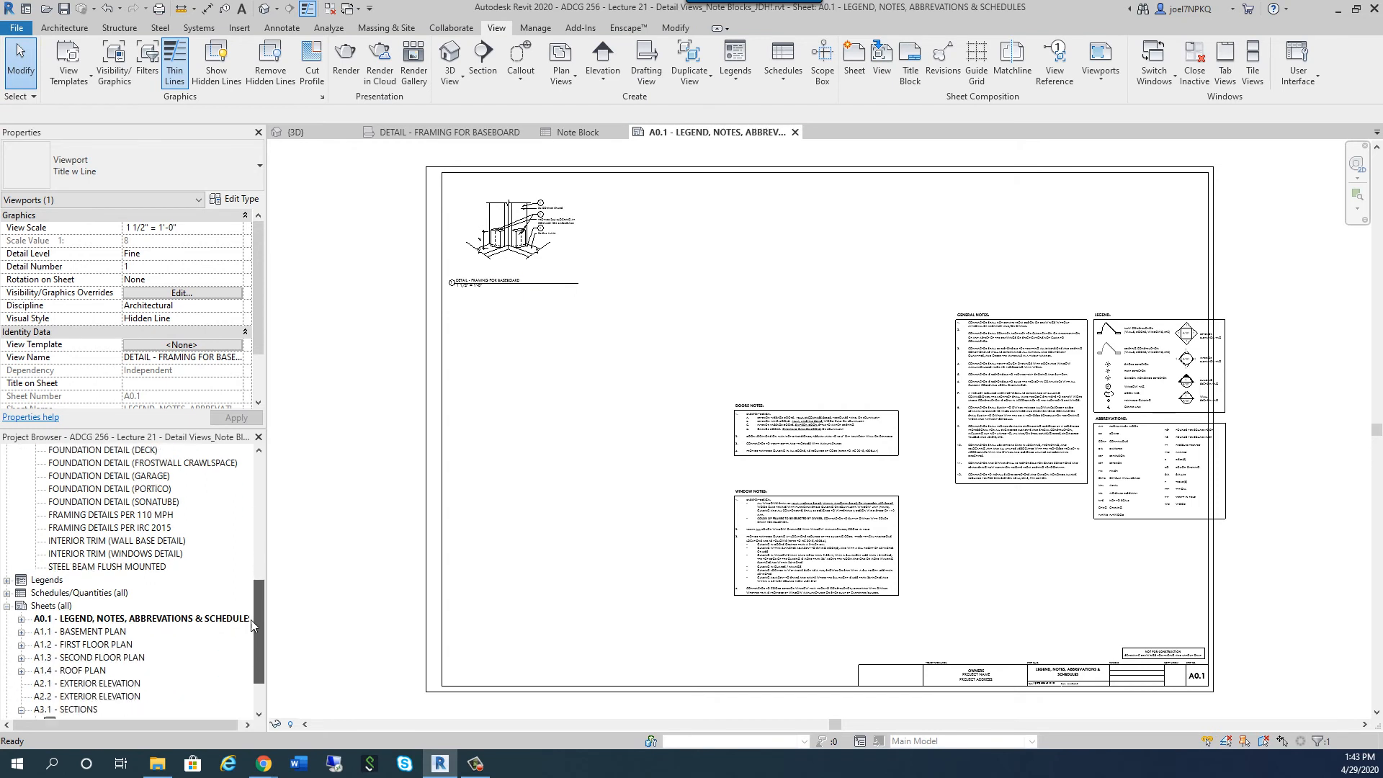
left_click(7, 593)
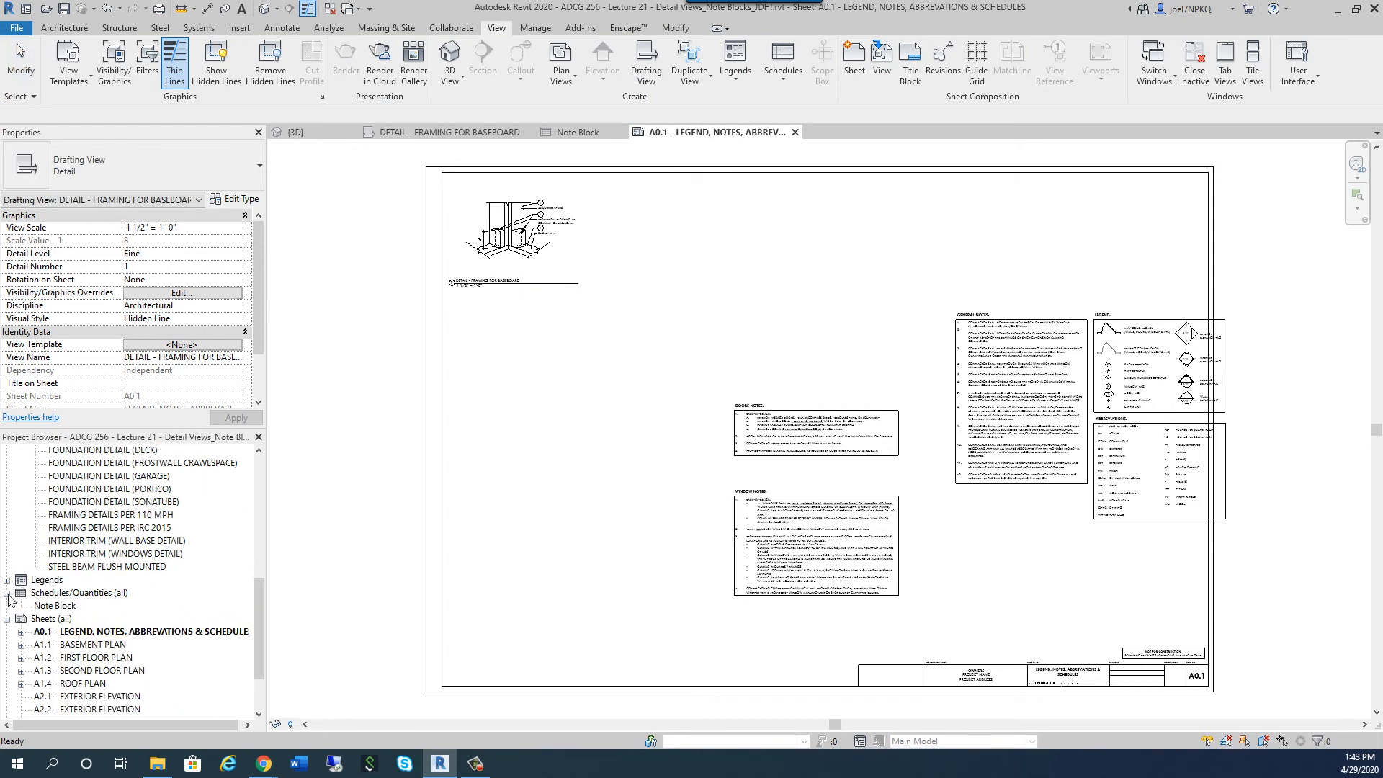
left_click(47, 606)
left_click_drag(340, 536, 554, 260)
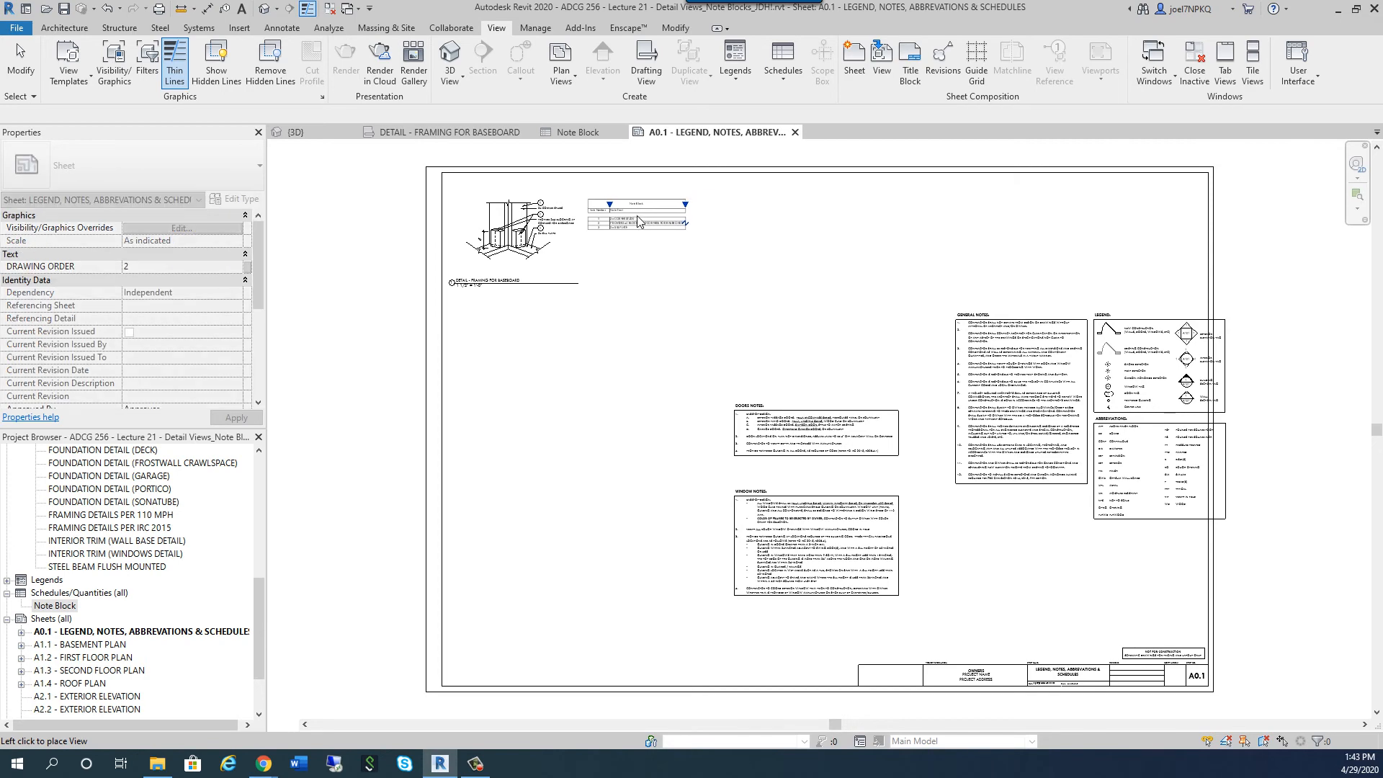
left_click(637, 224)
left_click(612, 313)
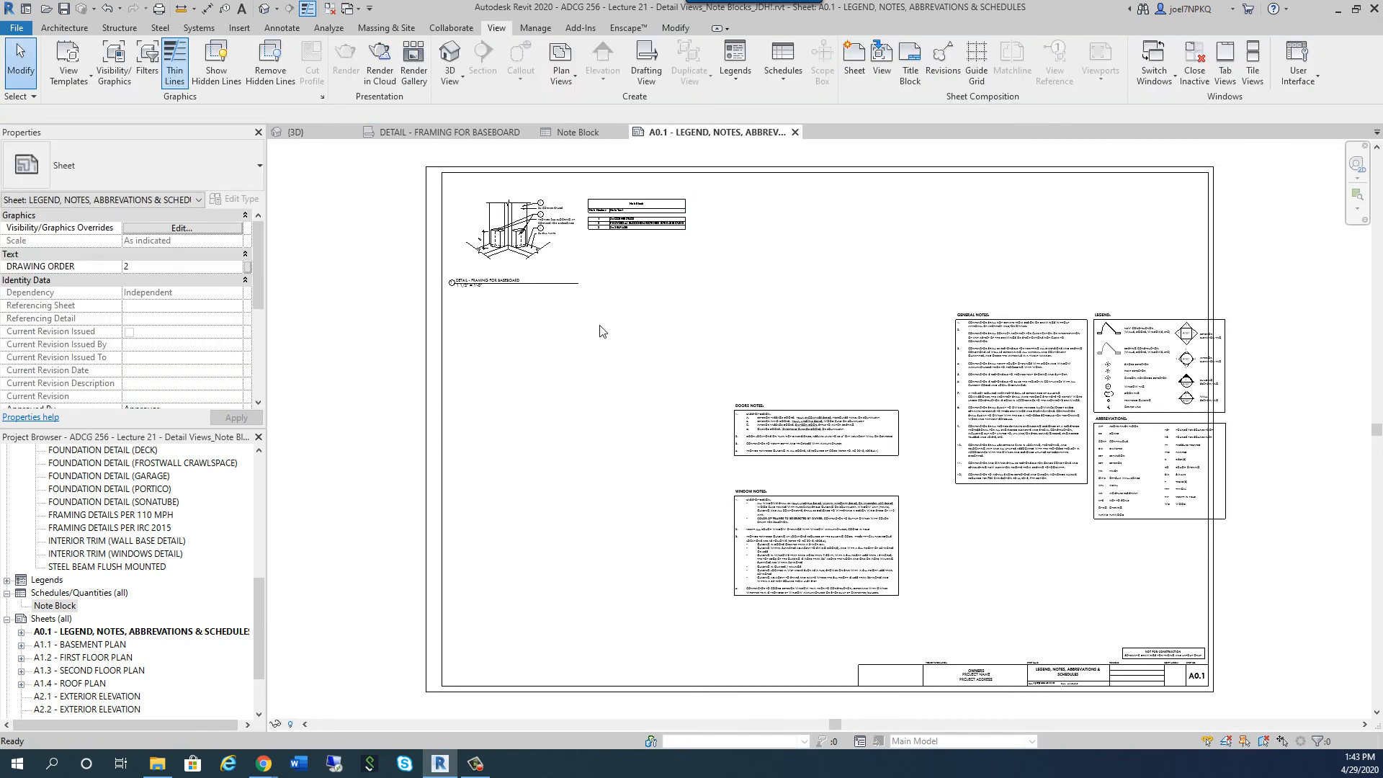
Delete the 2x CORNER STUDS, PROVIDE 2x4 BLOCKING and 2x SILL PLATE text notes from the baseboard framing detail view.
left_click(451, 132)
left_click(933, 329)
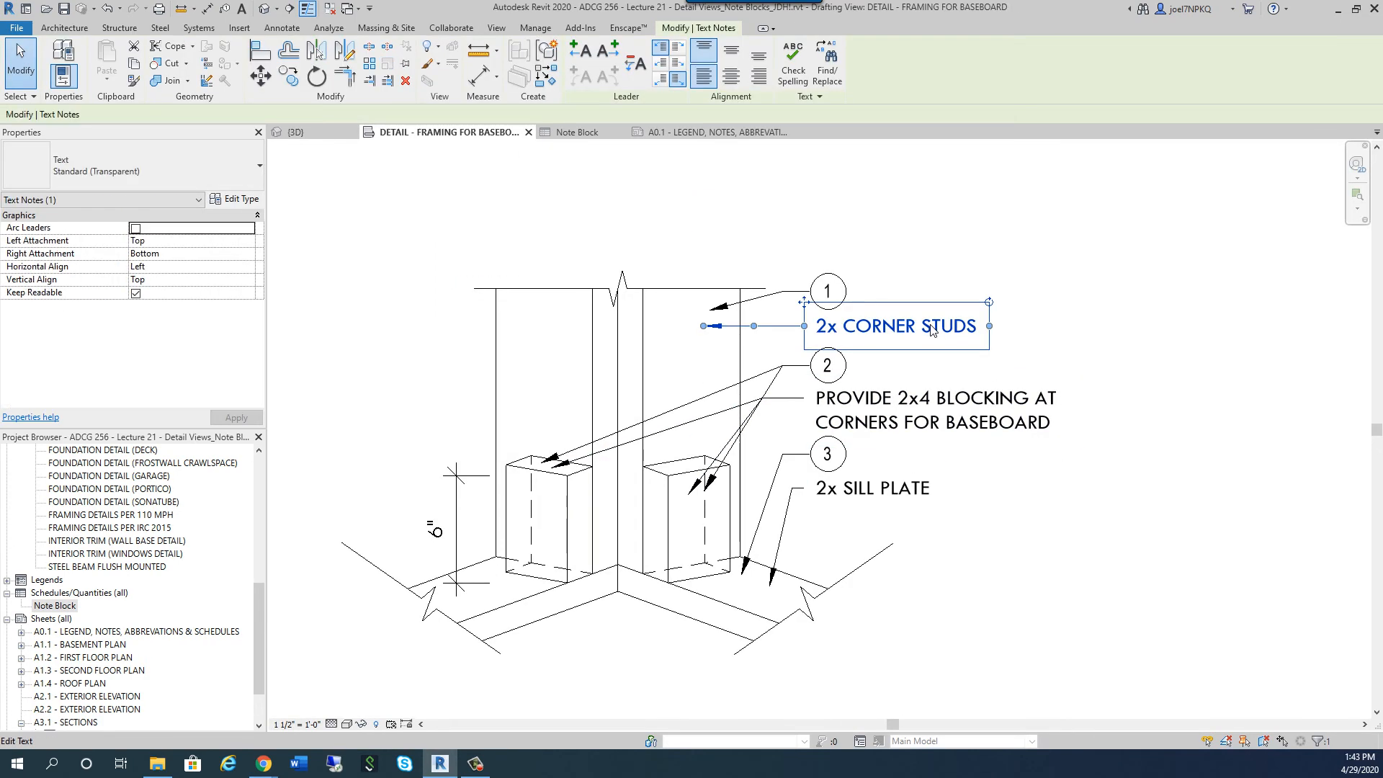
key("Delete")
left_click(936, 410)
key("Delete")
left_click(927, 494)
key("Delete")
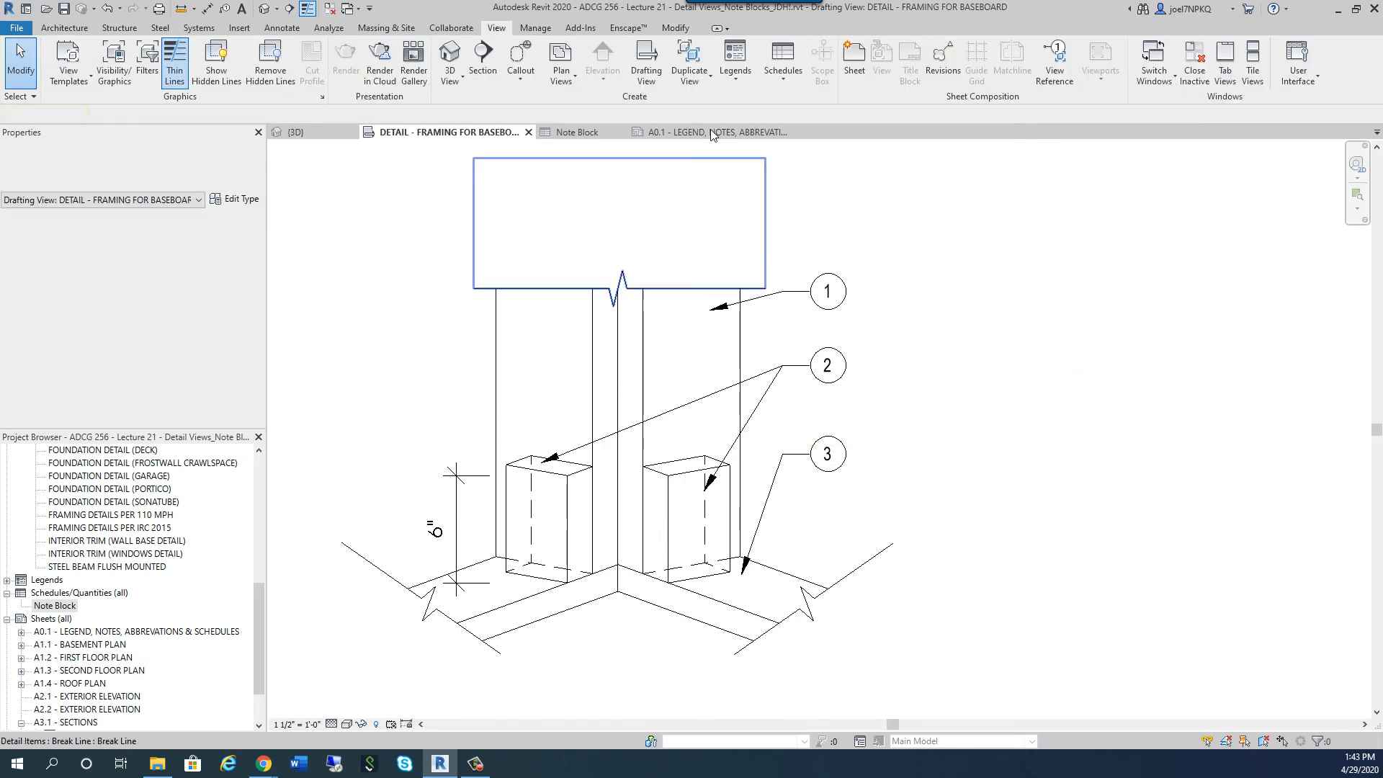
Return to sheet A0.1 and shorten the framing detail's viewport title line to roughly the width of its title text.
left_click(710, 133)
scroll(538, 206, "up", 5)
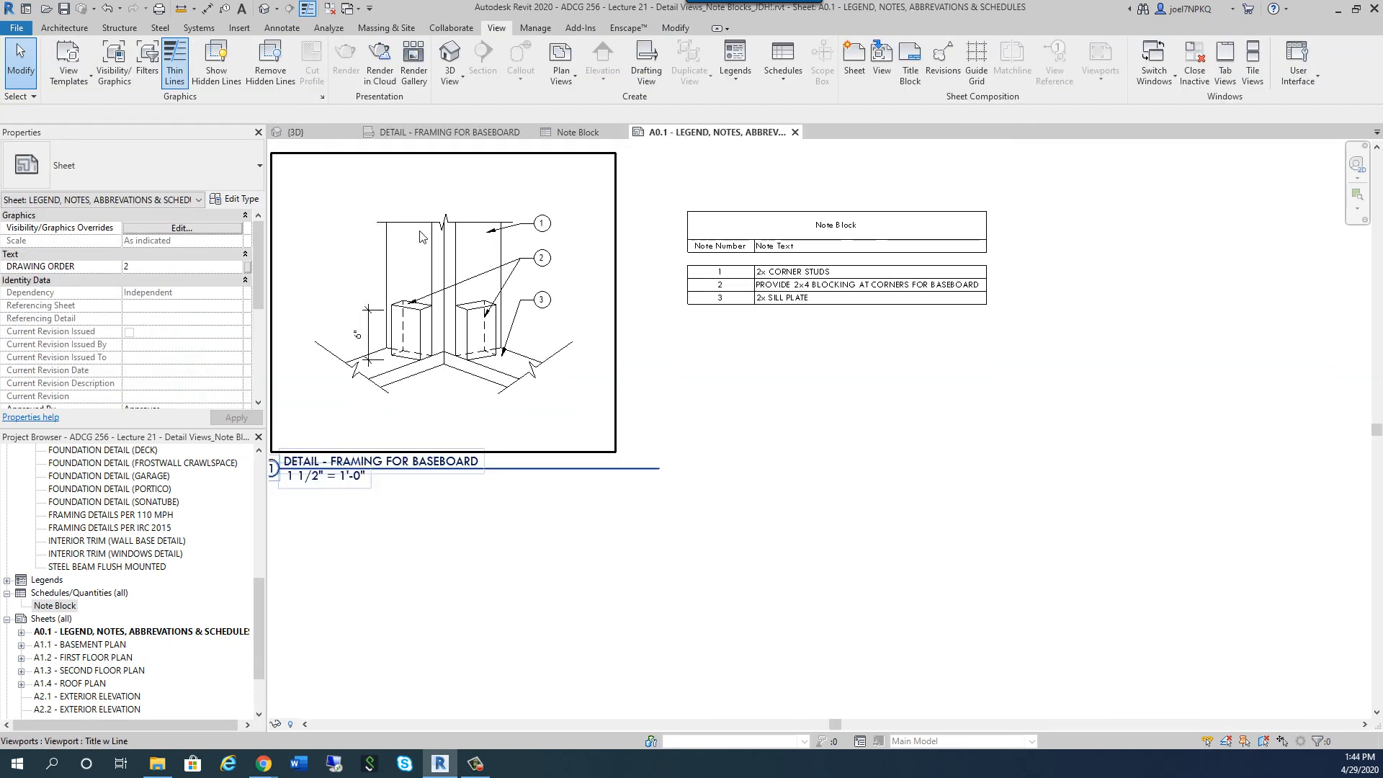
middle_click_drag(732, 424, 806, 414)
left_click(689, 414)
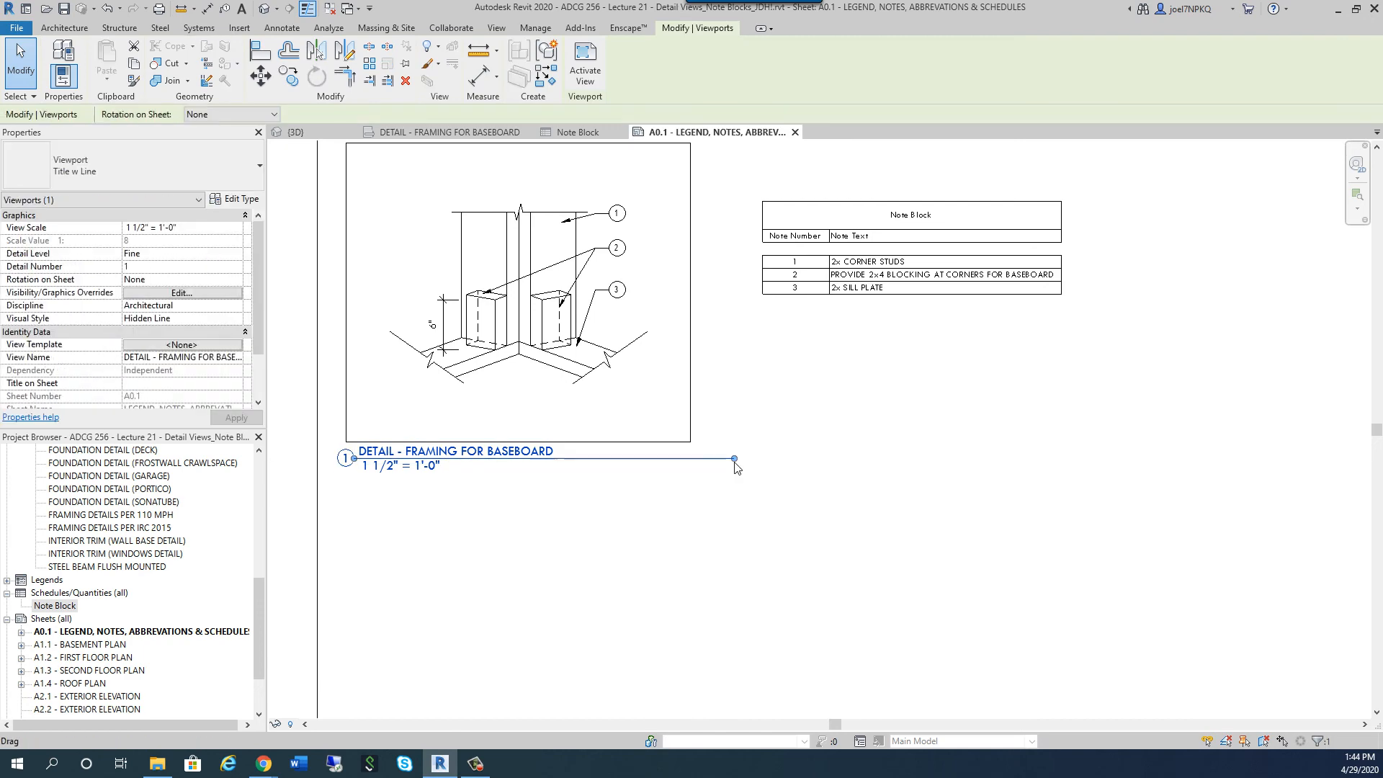
left_click_drag(734, 459, 569, 458)
left_click(697, 495)
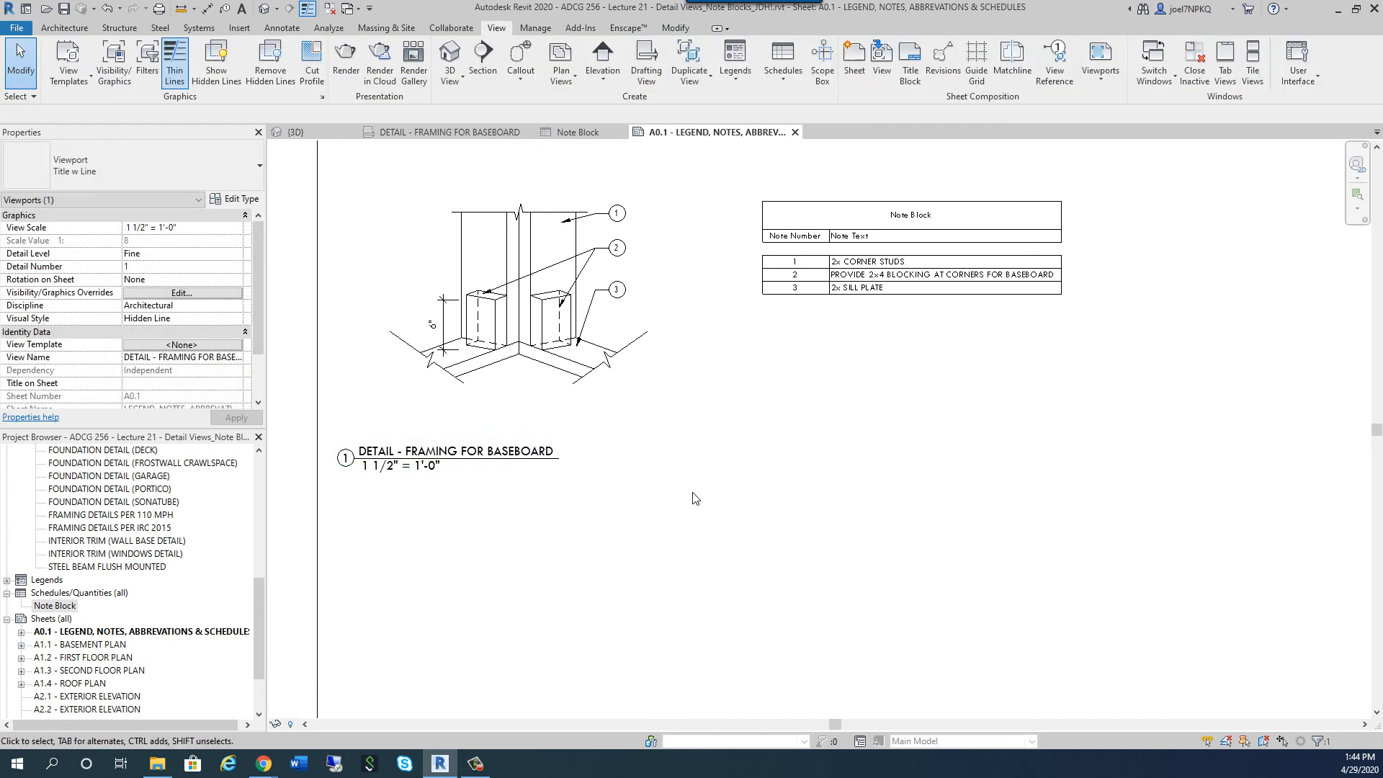
Move the Note Block schedule on the sheet closer to the framing detail's numbered note symbols.
left_click_drag(928, 216, 825, 248)
left_click(825, 388)
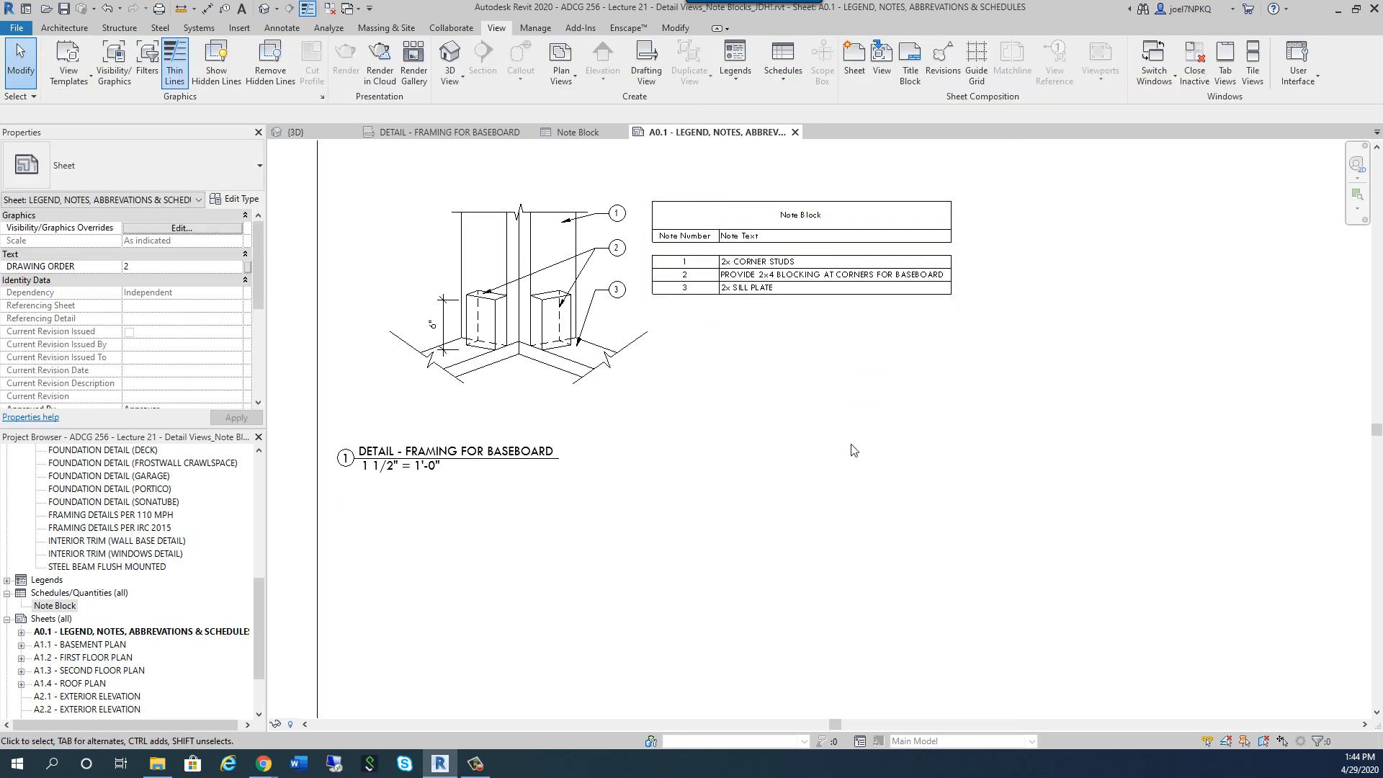
scroll(811, 441, "down", 2)
scroll(522, 401, "up", 4)
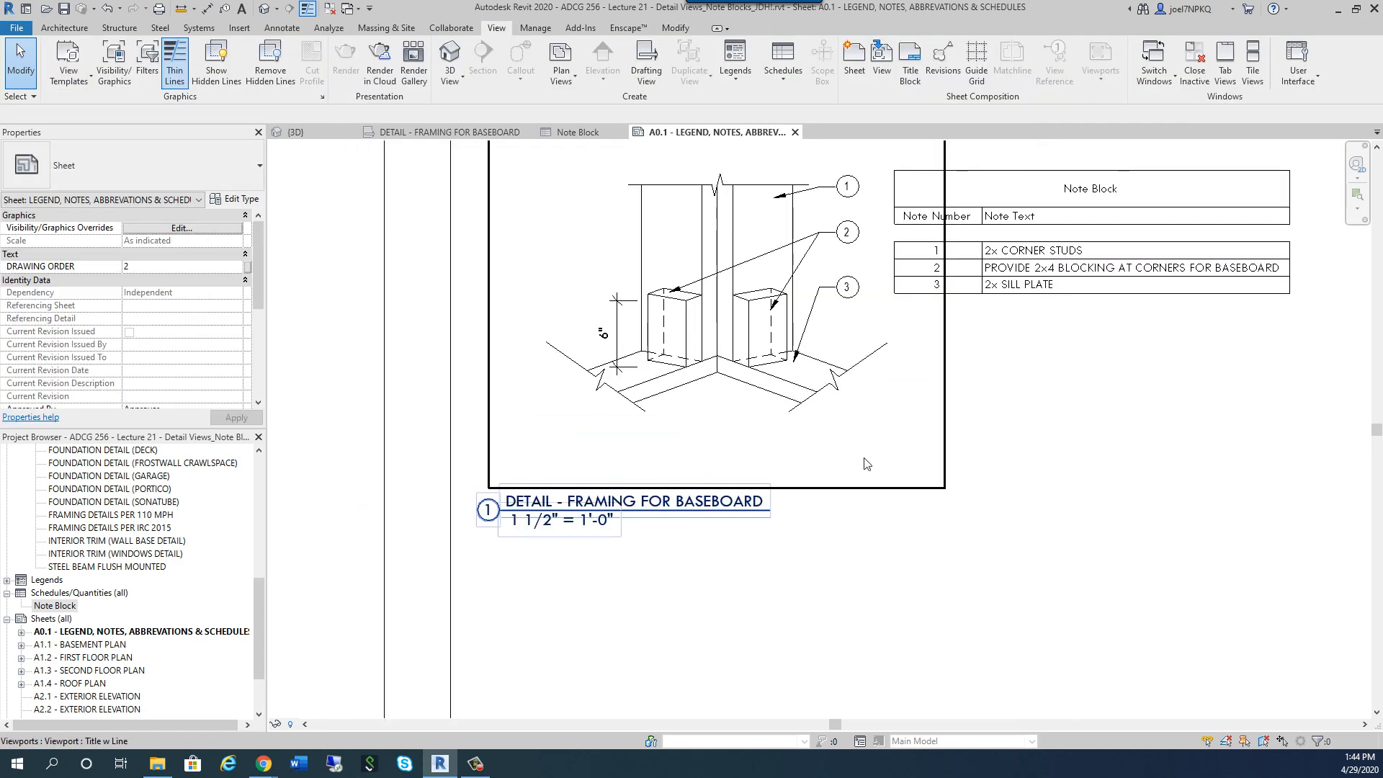
scroll(835, 439, "down", 2)
scroll(820, 270, "up", 1)
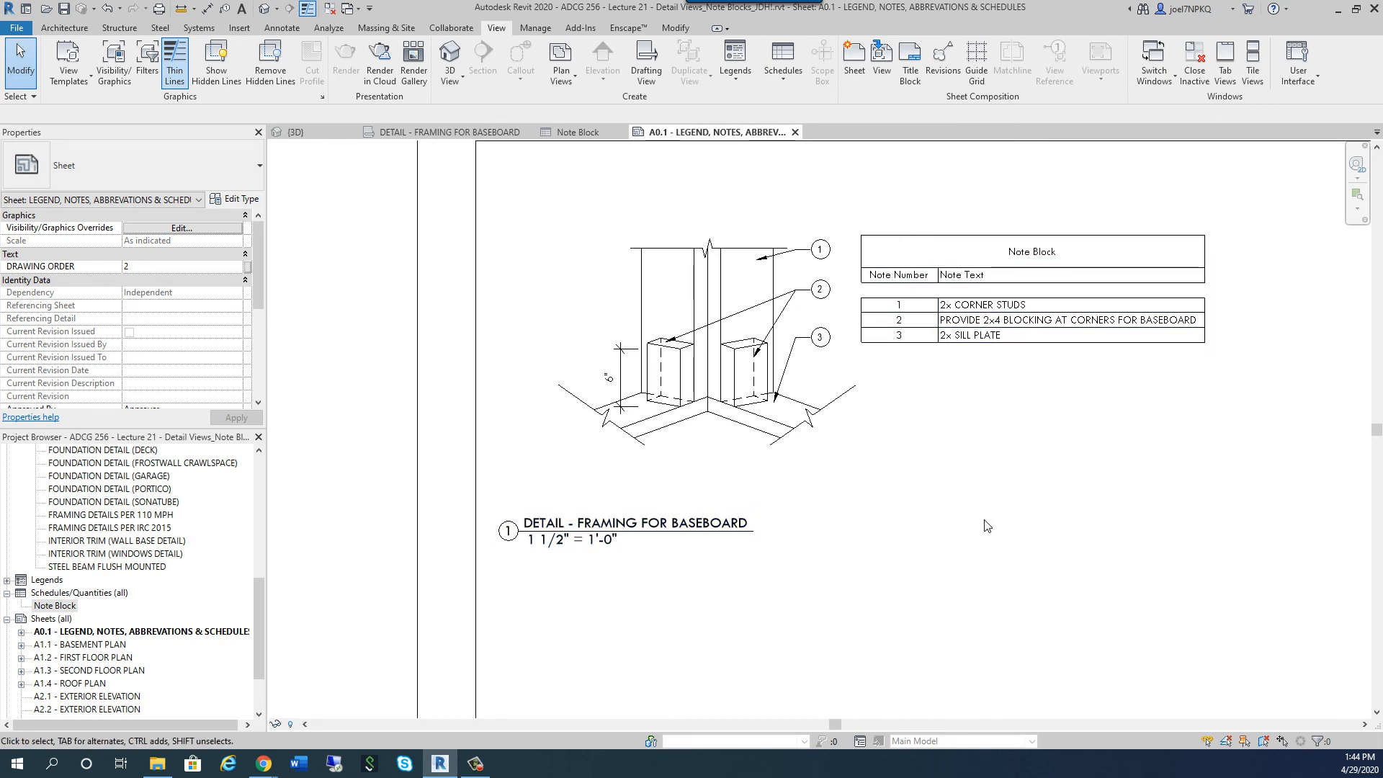
Open the FOUNDATION DETAIL (BASEMENT) drafting view and examine its text notes on both sides of the foundation wall.
left_click(256, 602)
left_click_drag(258, 606, 261, 554)
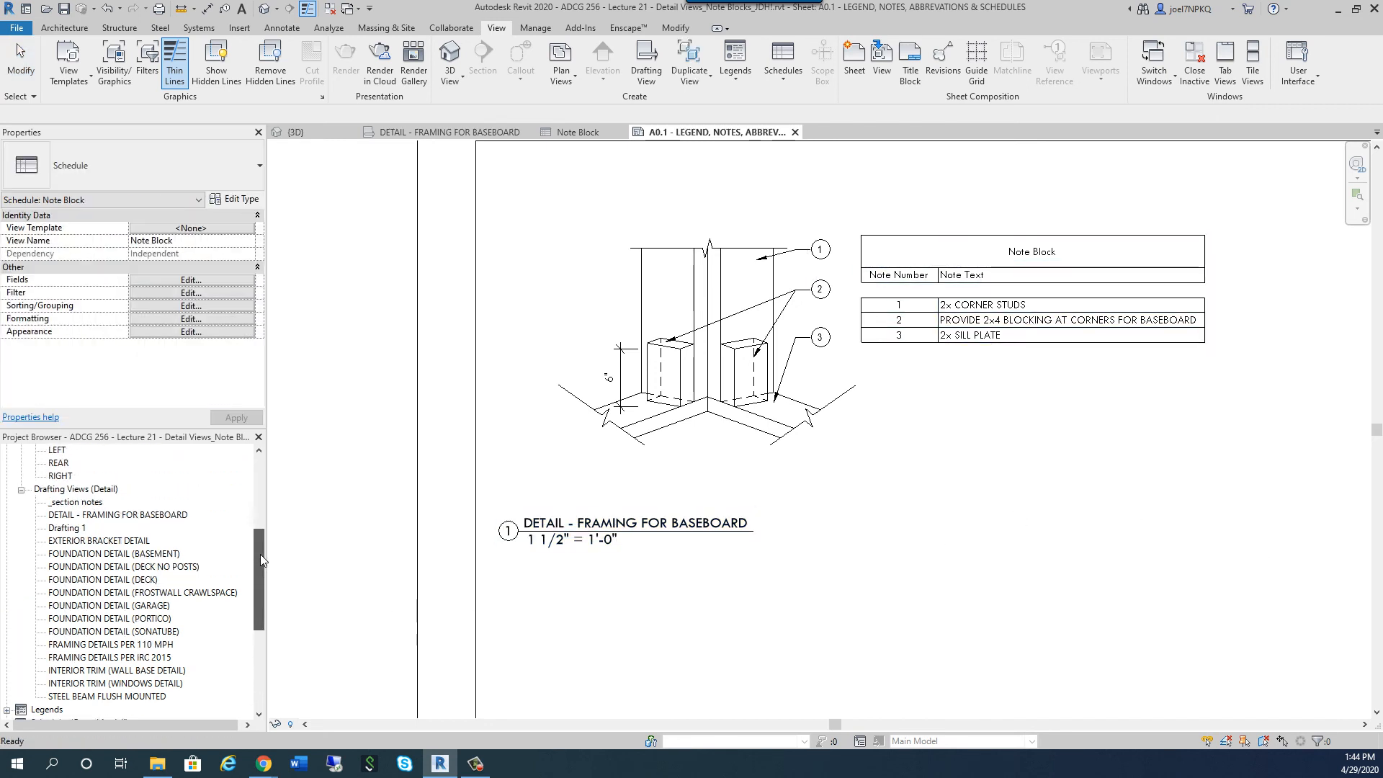
double_click(105, 555)
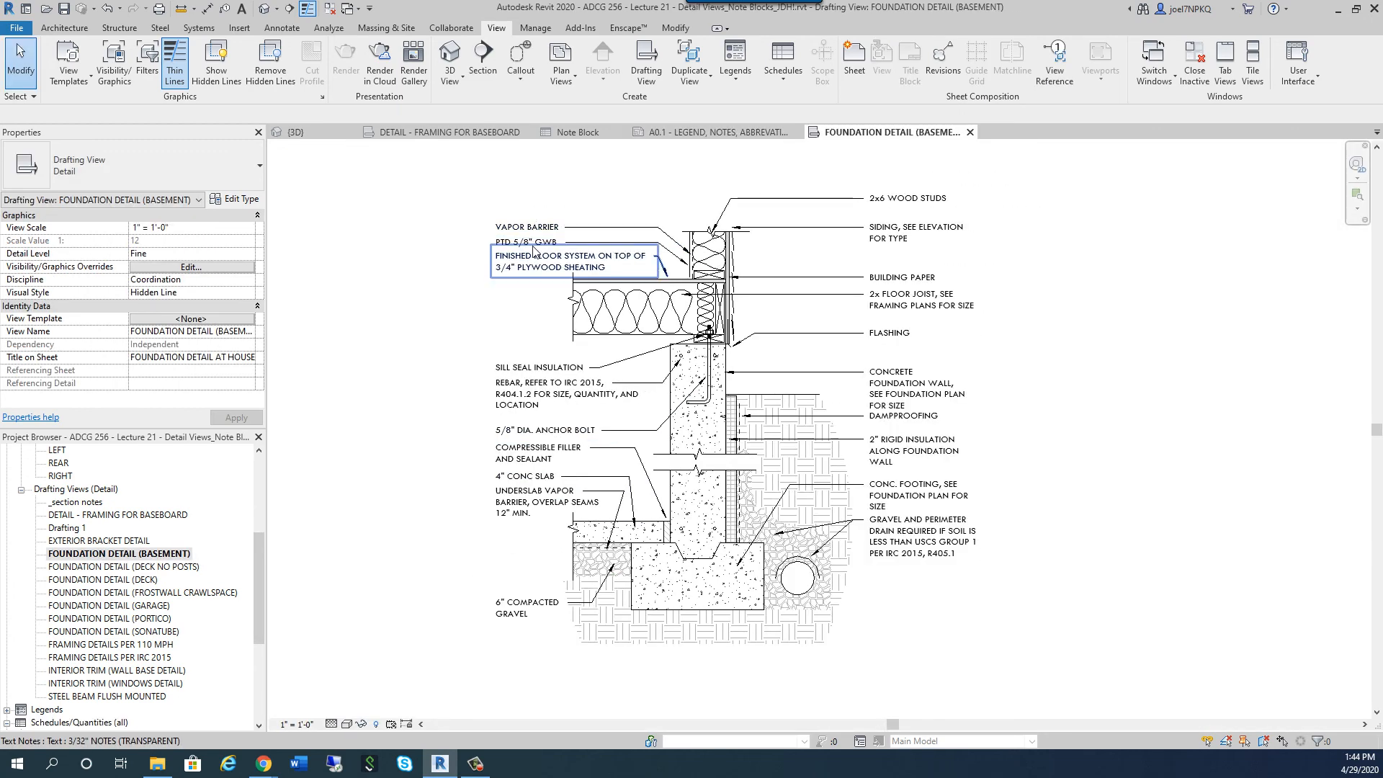
scroll(482, 223, "up", 3)
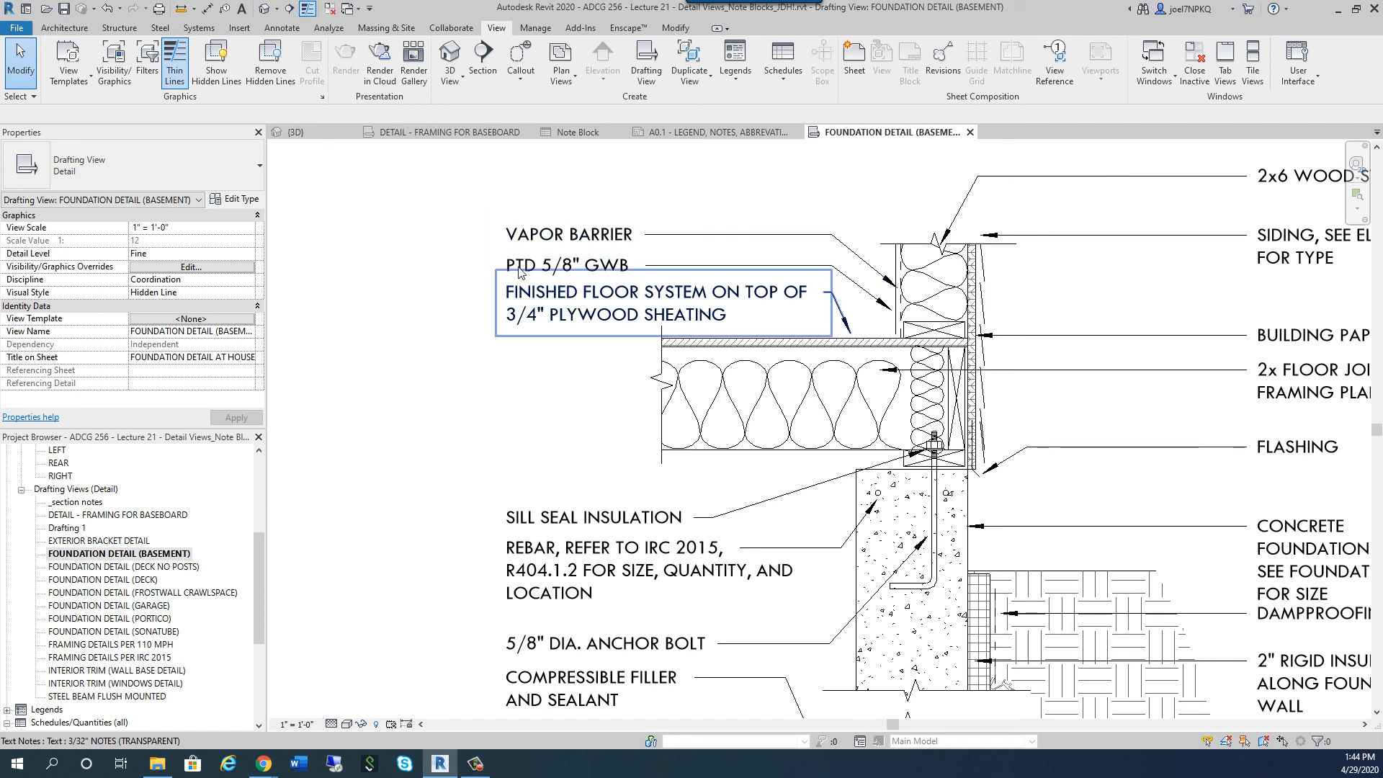
scroll(490, 346, "down", 2)
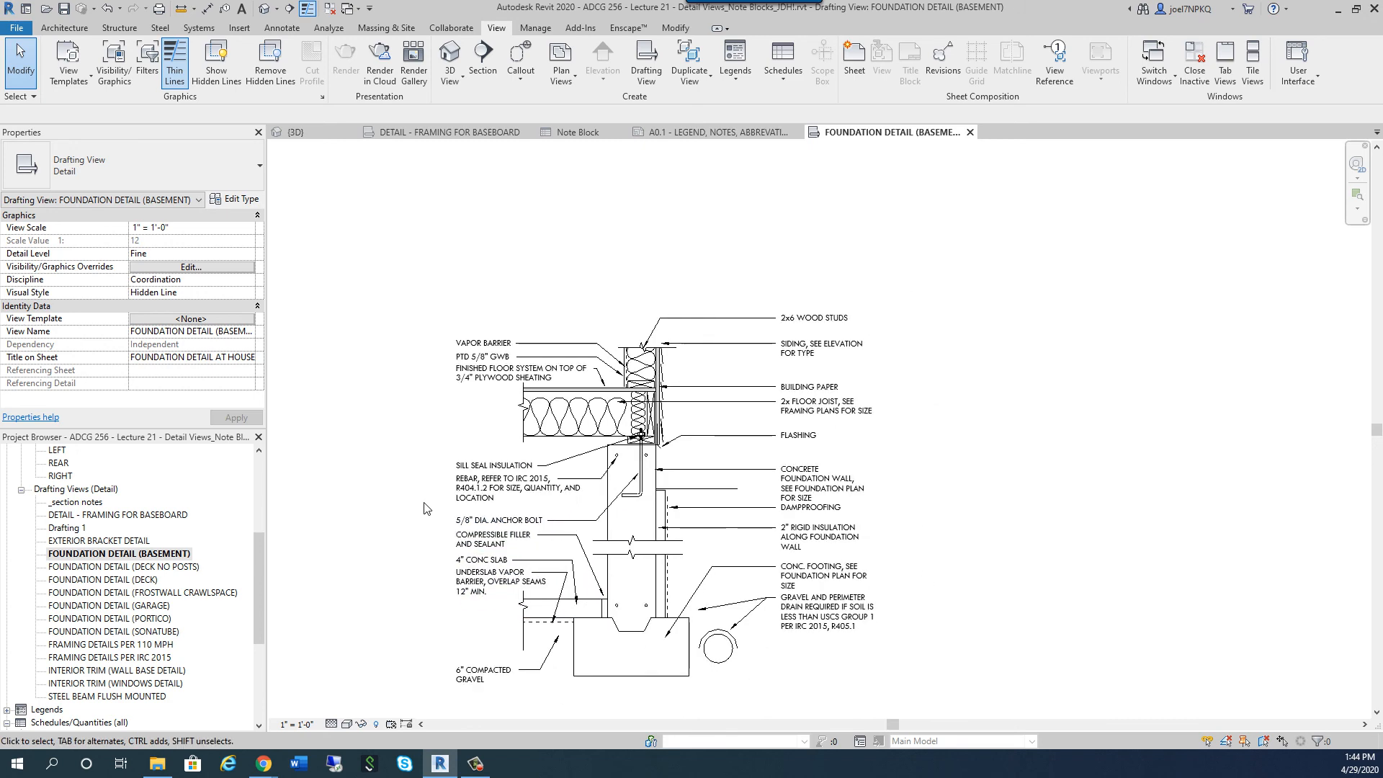
scroll(461, 554, "down", 2)
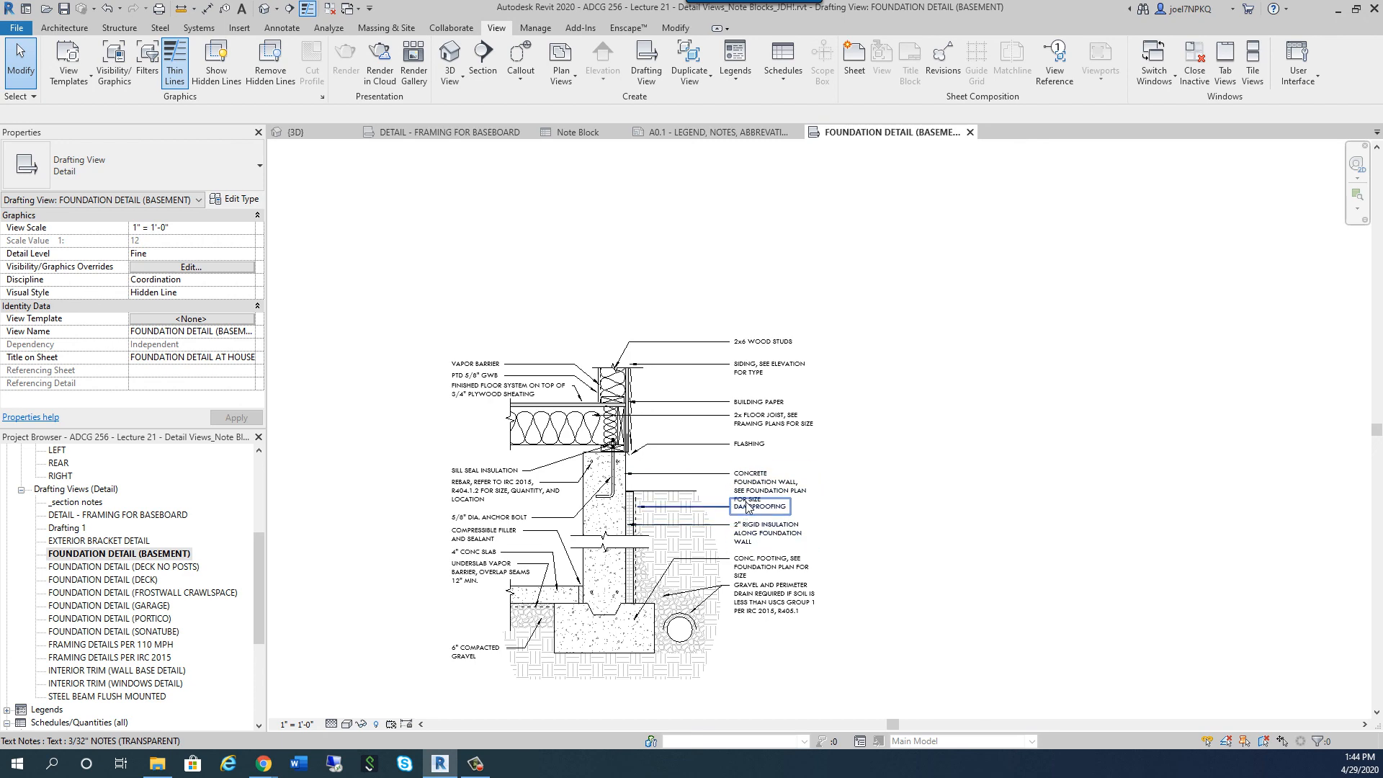
scroll(742, 519, "up", 3)
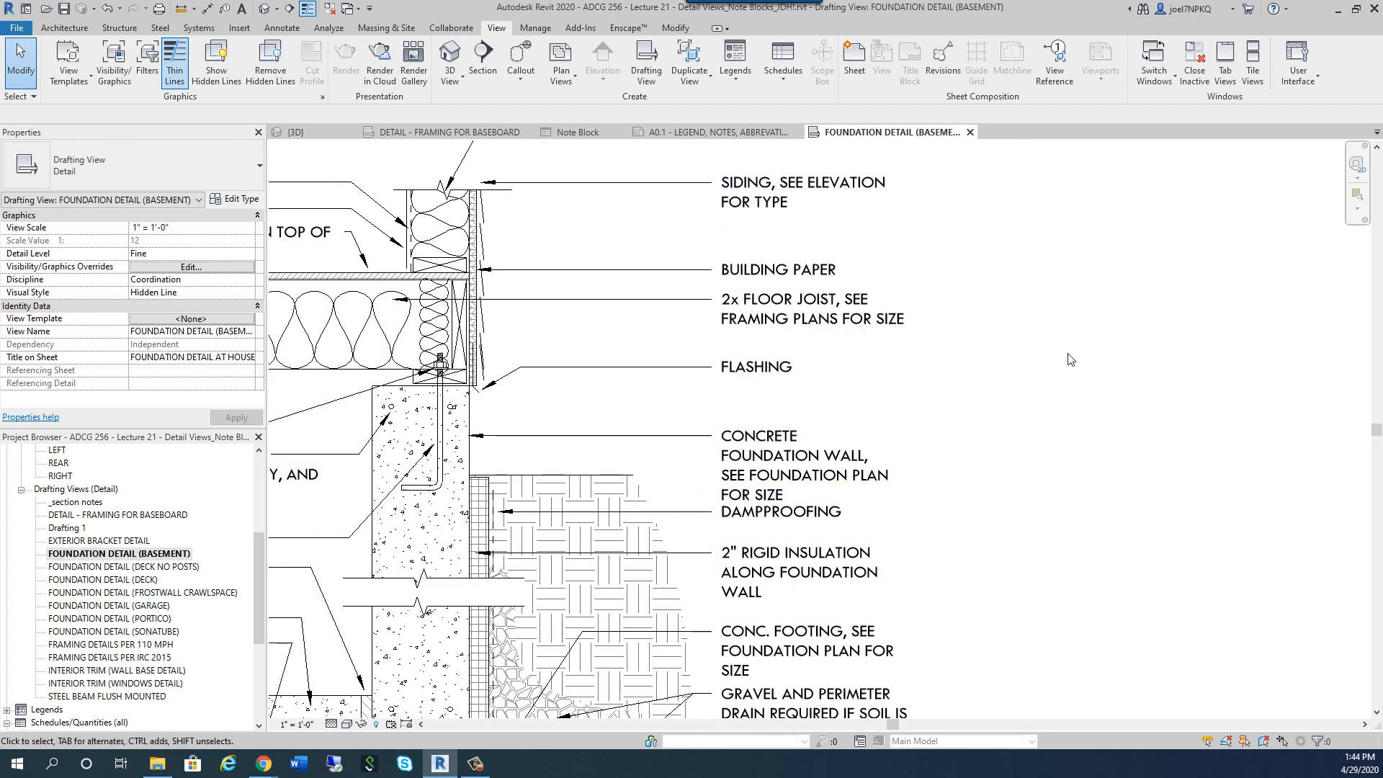
scroll(1068, 358, "down", 3)
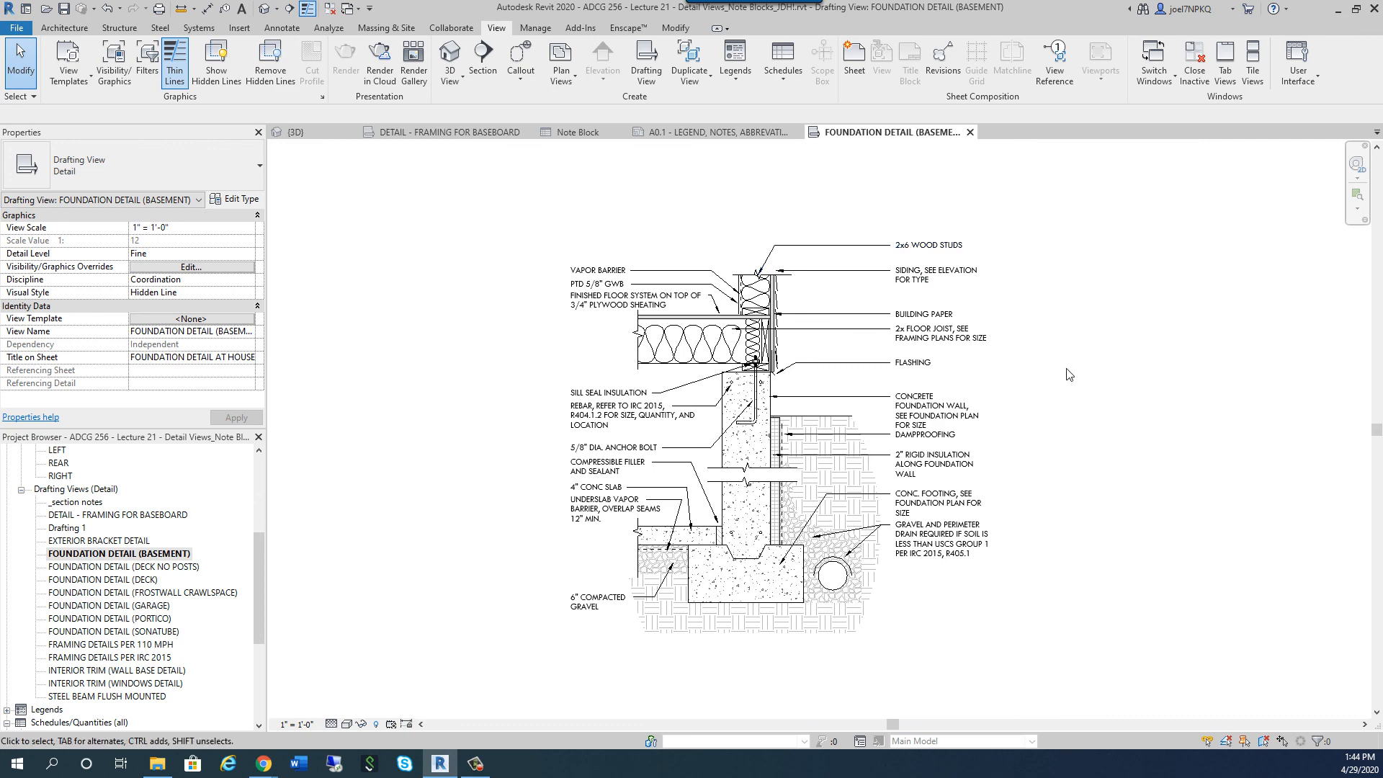
scroll(1068, 374, "up", 2)
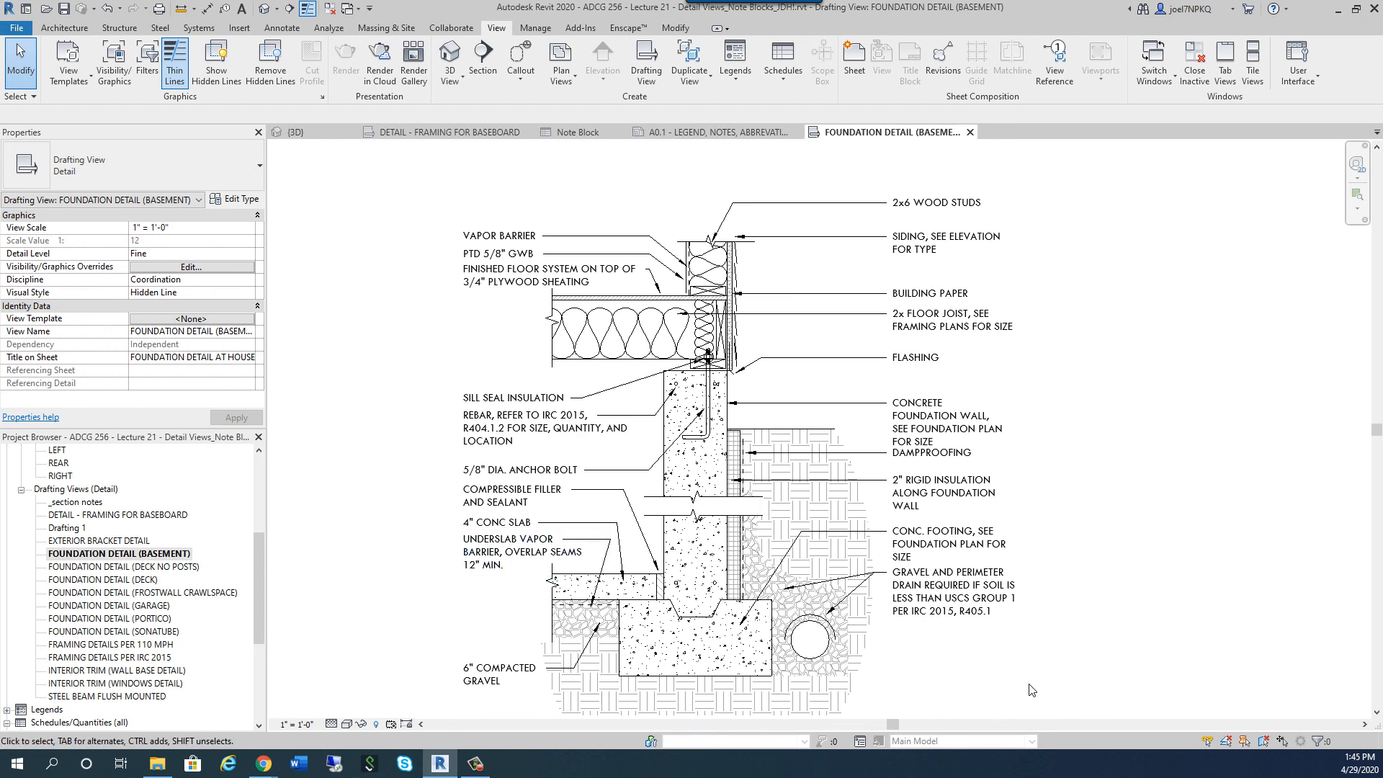
middle_click_drag(1031, 690, 1017, 675)
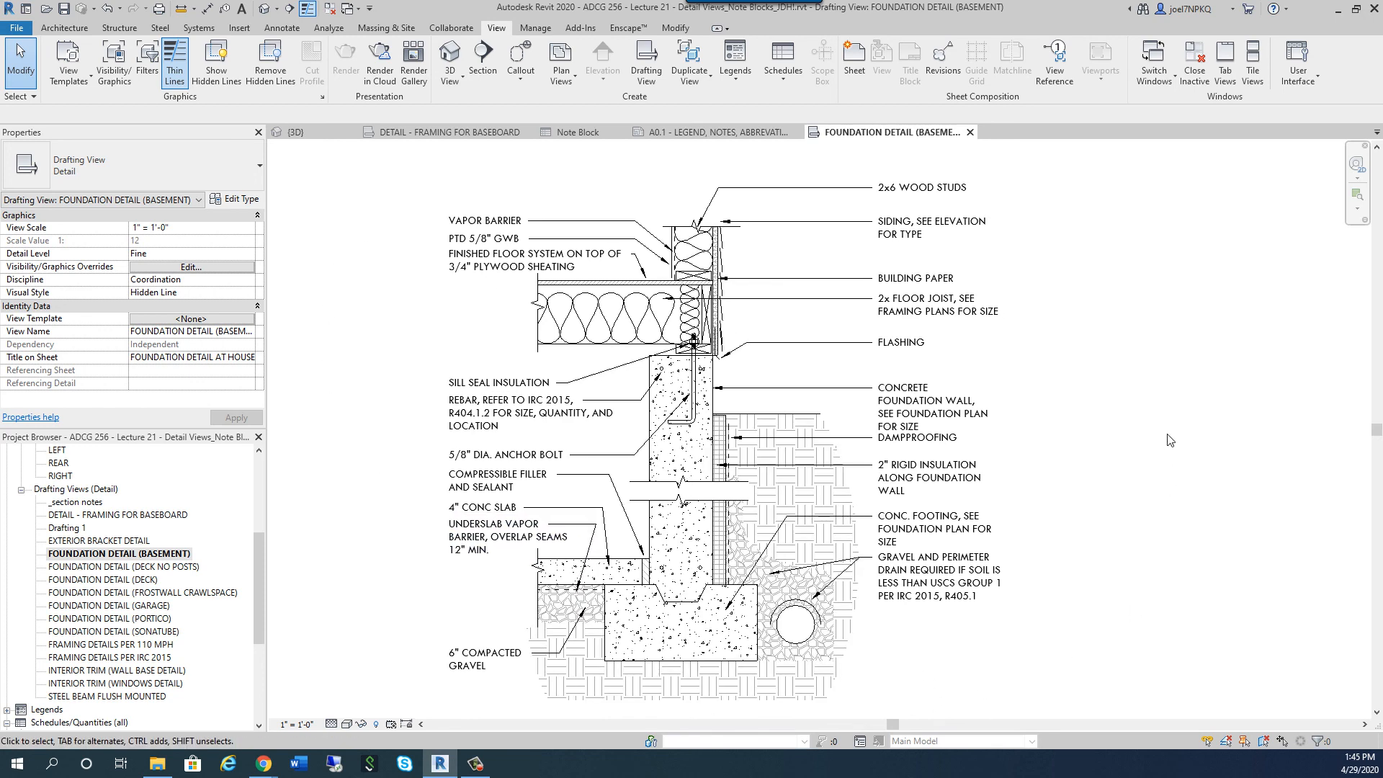